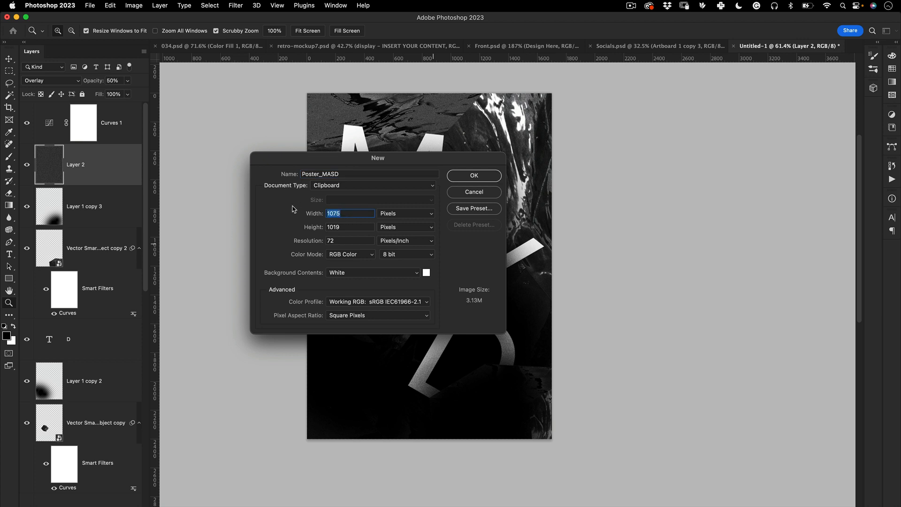
Create the new document Poster_MASD at 1700 x 2400 pixels, 72 pixels/inch, RGB Color, with a white background
{"action": "type", "text": "1700"}
{"action": "key", "text": "Tab"}
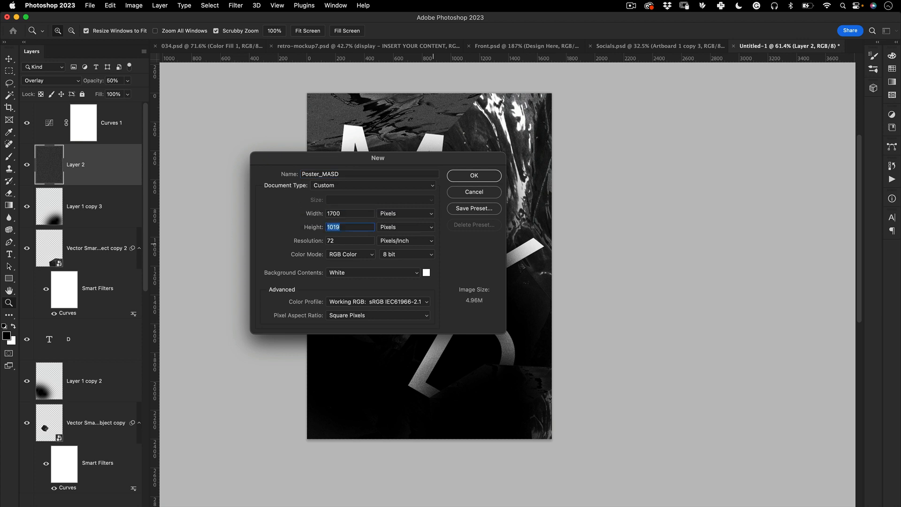
{"action": "type", "text": "2400"}
{"action": "left_click", "coordinate": [474, 176]}
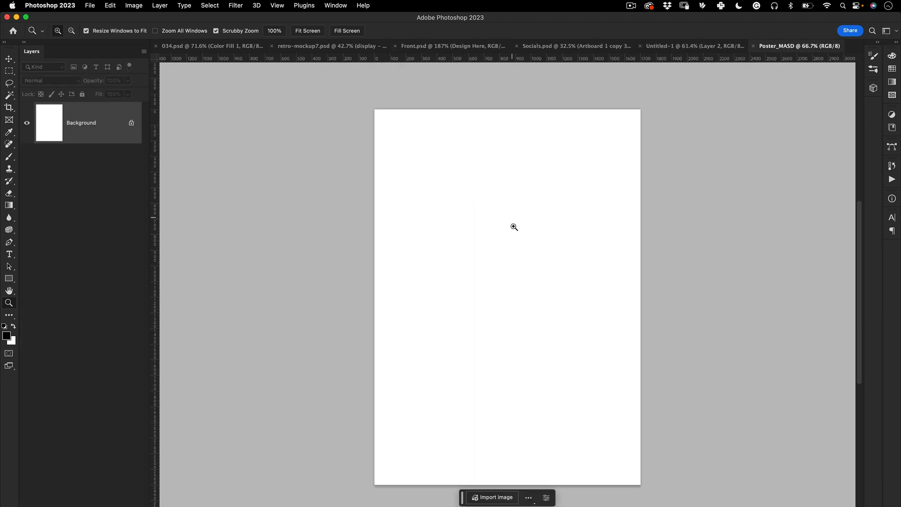
{"action": "left_click_drag", "start_coordinate": [512, 237], "coordinate": [465, 224]}
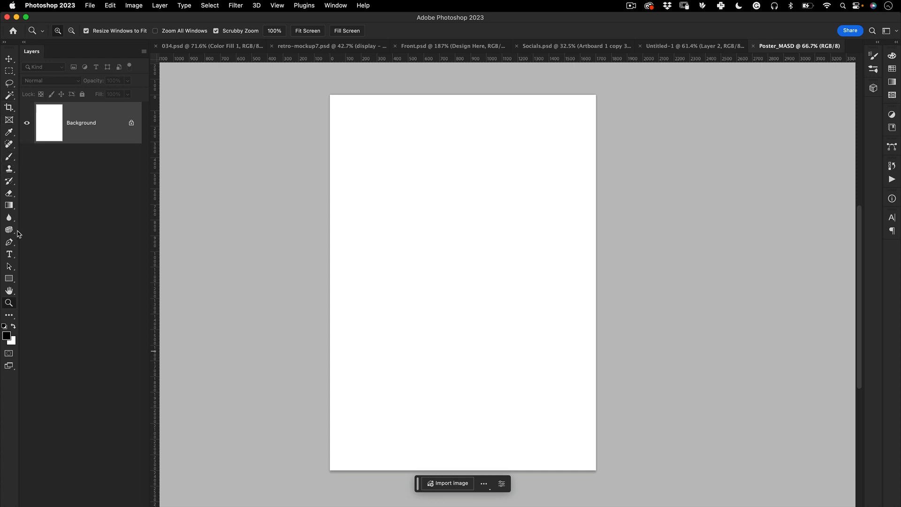
{"action": "left_click", "coordinate": [9, 254]}
{"action": "left_click", "coordinate": [421, 214]}
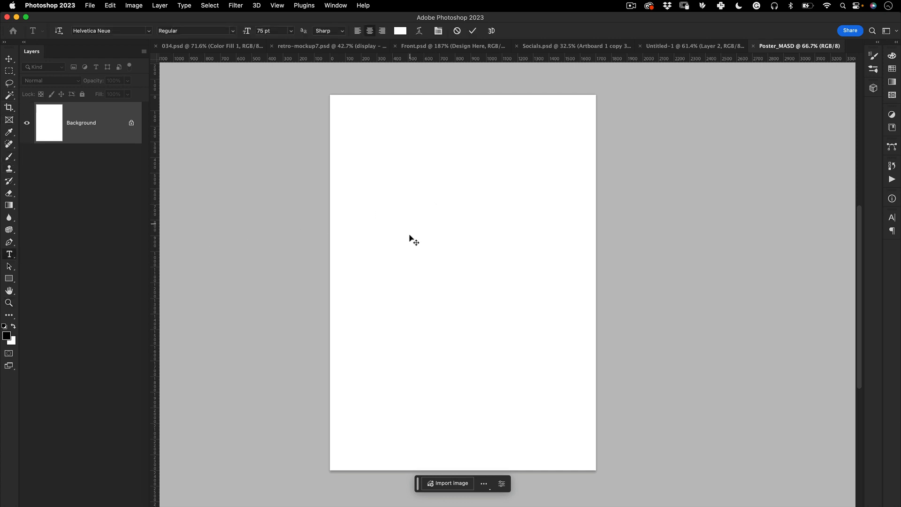
{"action": "left_click", "coordinate": [415, 208]}
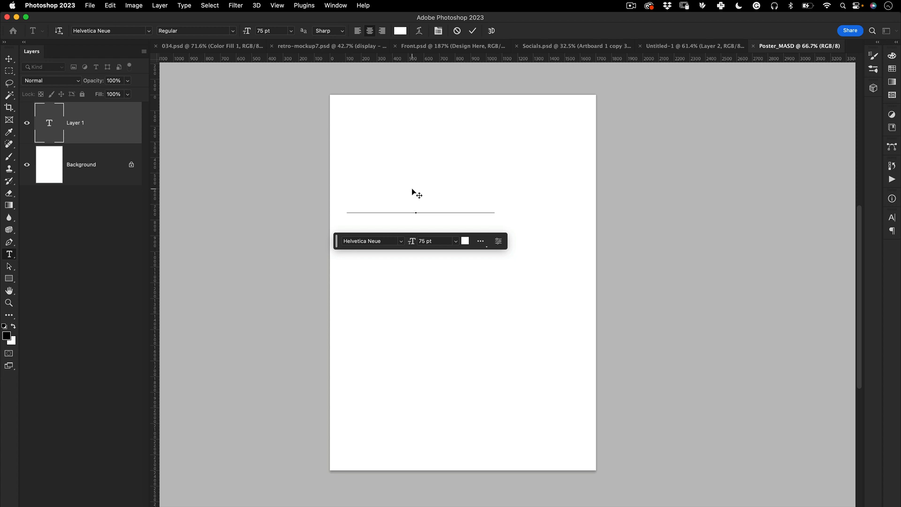
{"action": "key", "text": "super+a"}
{"action": "left_click", "coordinate": [52, 300]}
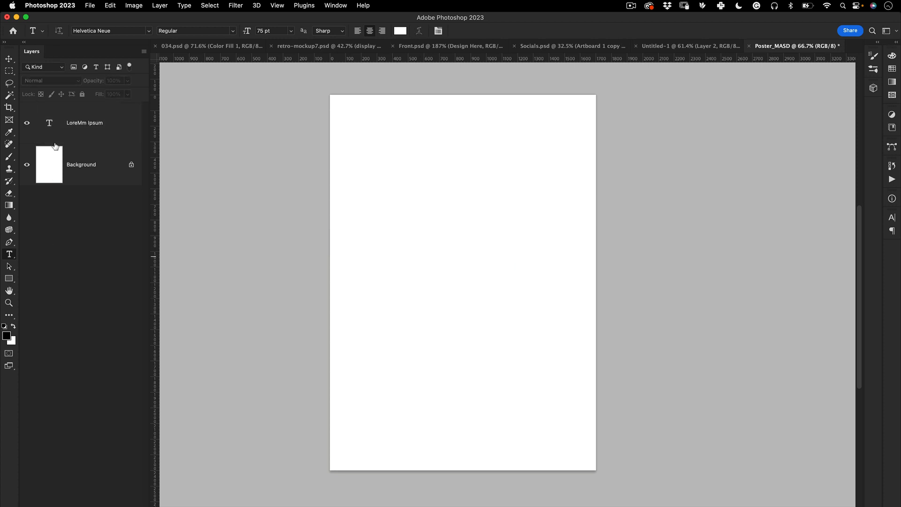
{"action": "left_click", "coordinate": [52, 121]}
{"action": "key", "text": "Delete"}
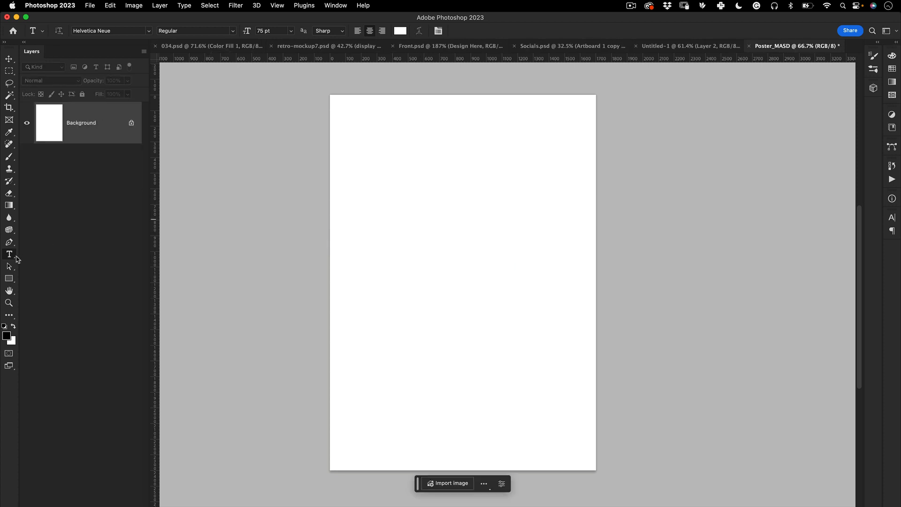
Add a text layer with the letter M in black Helvetica Neue Regular, 75 pt, on the upper part of the poster
{"action": "left_click", "coordinate": [398, 180]}
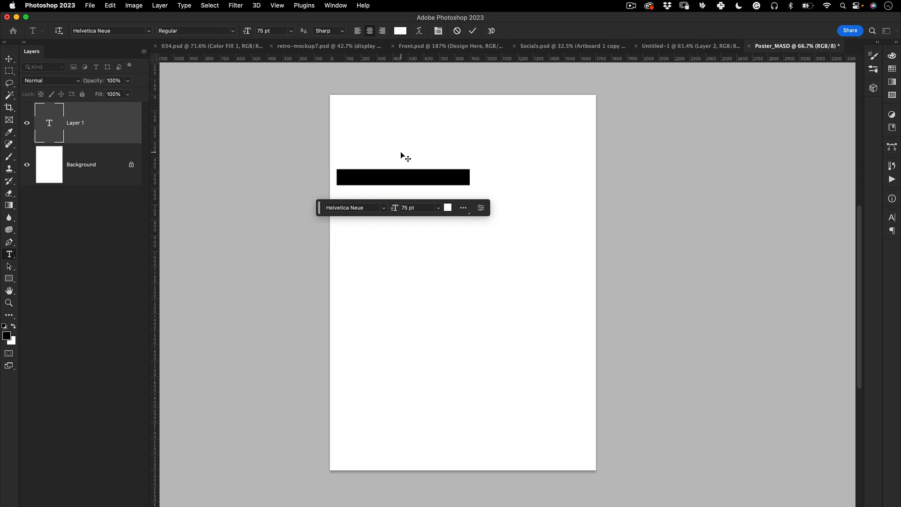
{"action": "type", "text": "D"}
{"action": "key", "text": "super+a"}
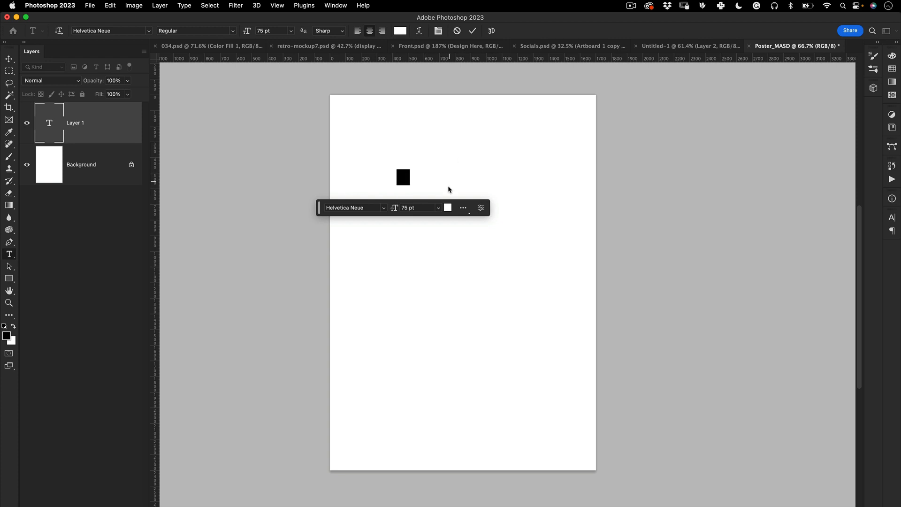
{"action": "left_click", "coordinate": [448, 208]}
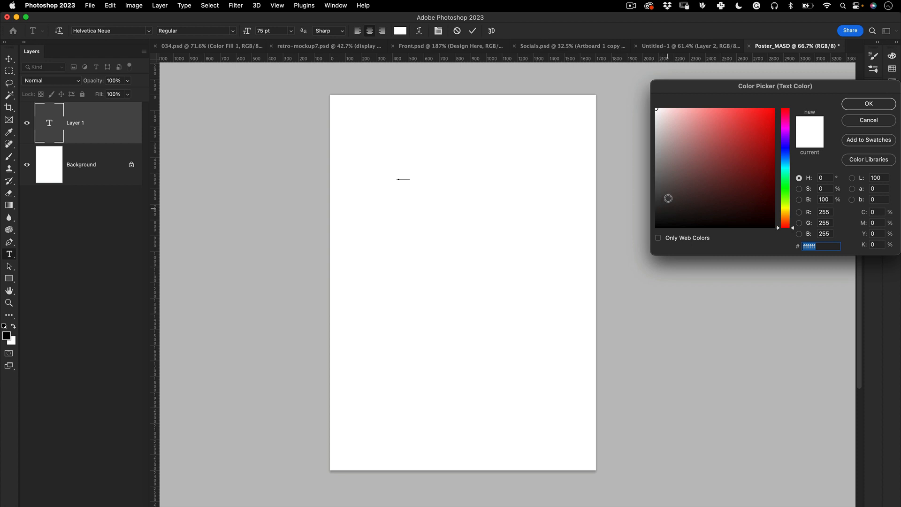
{"action": "left_click_drag", "start_coordinate": [666, 200], "coordinate": [646, 242]}
{"action": "left_click", "coordinate": [869, 103]}
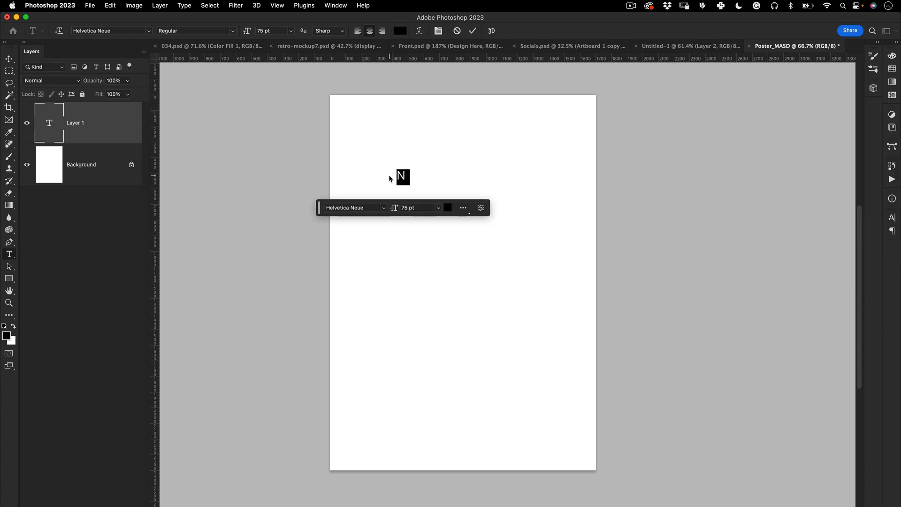
{"action": "type", "text": "M"}
{"action": "left_click", "coordinate": [9, 59]}
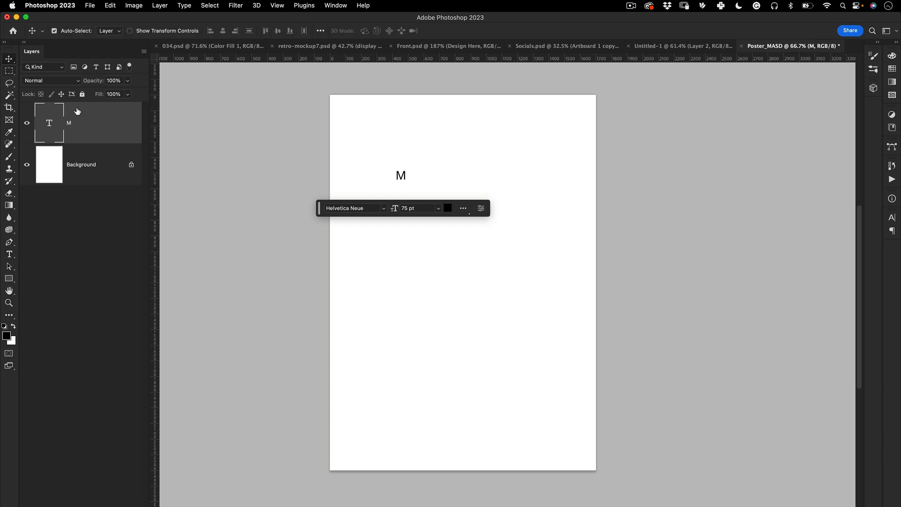
{"action": "double_click", "coordinate": [49, 123]}
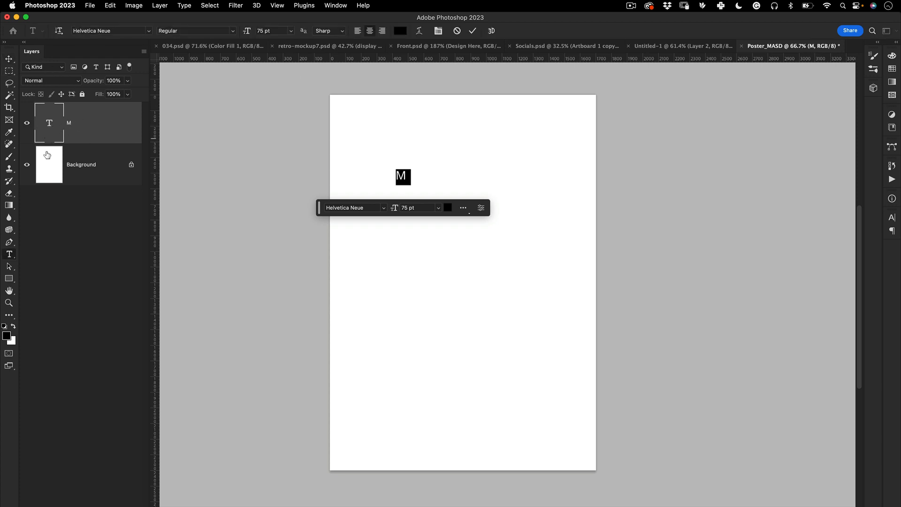
{"action": "key", "text": "Escape"}
Scale the letter M up to about 964 pt and place it in the poster's upper left area
{"action": "key", "text": "v"}
{"action": "key", "text": "super+t"}
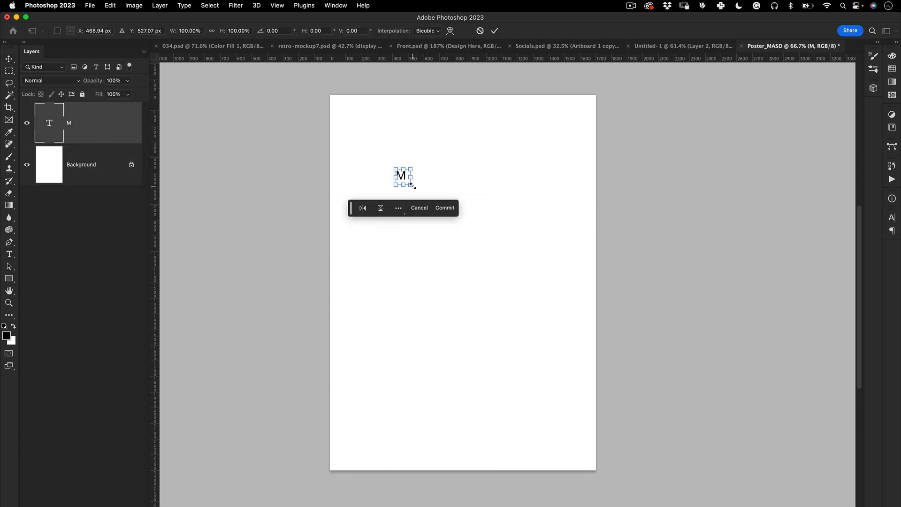
{"action": "left_click_drag", "start_coordinate": [412, 186], "coordinate": [607, 306]}
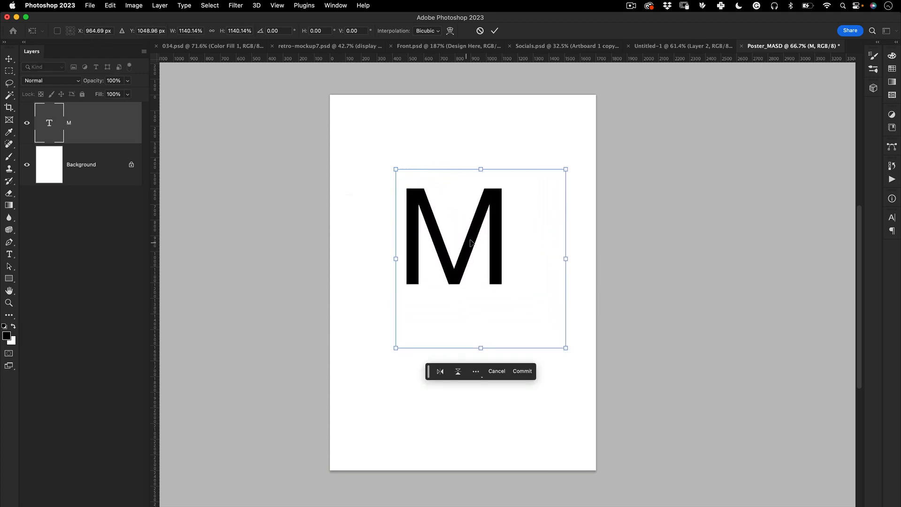
{"action": "left_click_drag", "start_coordinate": [495, 270], "coordinate": [454, 221]}
{"action": "key", "text": "Return"}
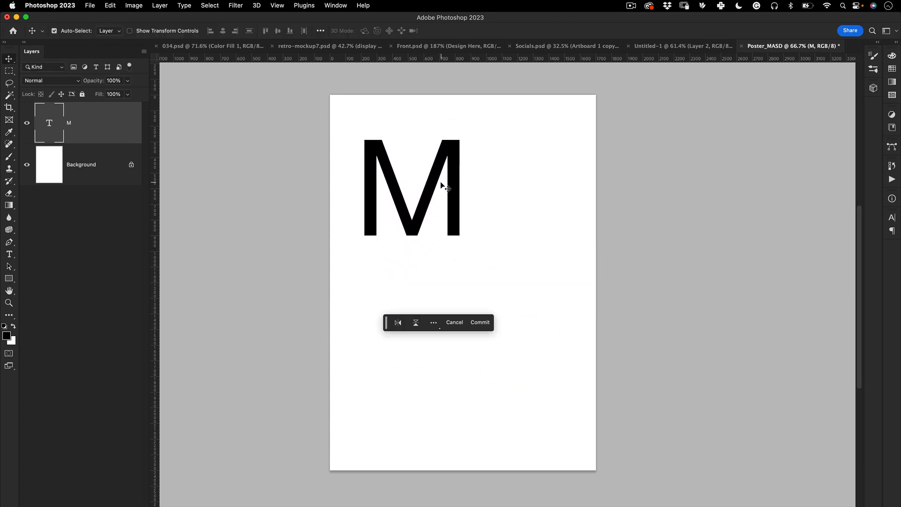
{"action": "key", "text": "super+t"}
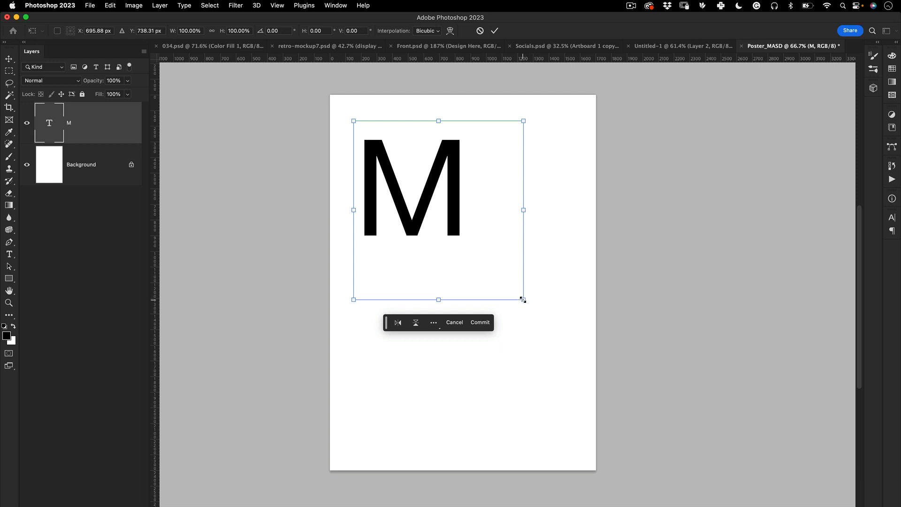
{"action": "left_click_drag", "start_coordinate": [523, 300], "coordinate": [540, 318]}
{"action": "key", "text": "Return"}
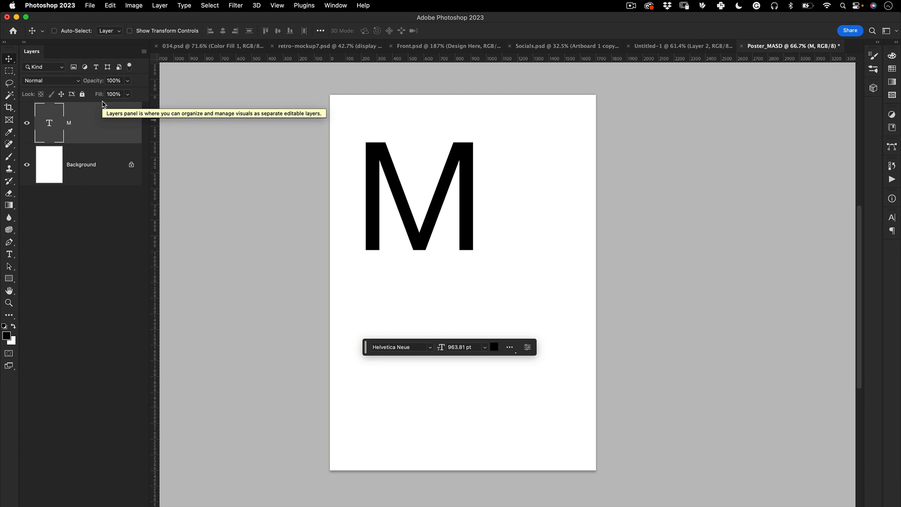
Duplicate the M layer, change the copy's text to A, and place it to the lower right of the M
{"action": "key", "text": "super+j"}
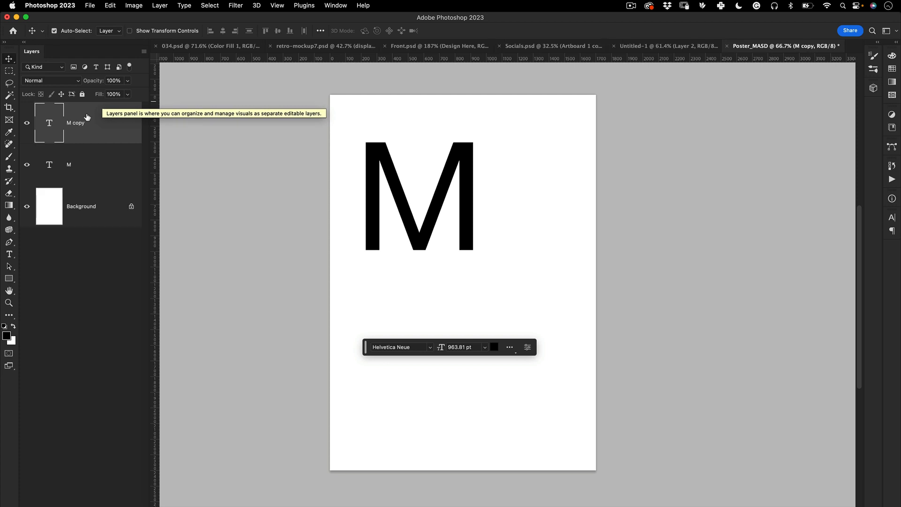
{"action": "double_click", "coordinate": [49, 123]}
{"action": "type", "text": "W"}
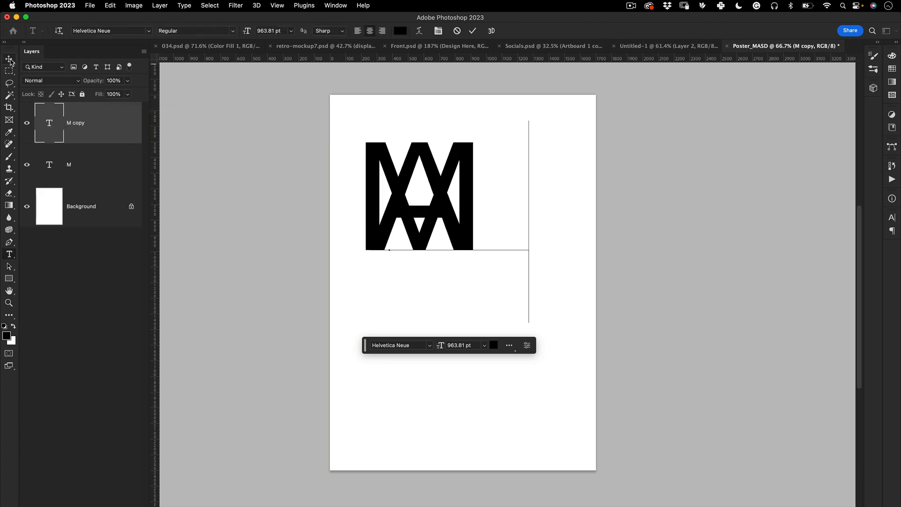
{"action": "left_click", "coordinate": [9, 59]}
{"action": "left_click_drag", "start_coordinate": [447, 215], "coordinate": [533, 264]}
{"action": "key", "text": "super+t"}
{"action": "key", "text": "Return"}
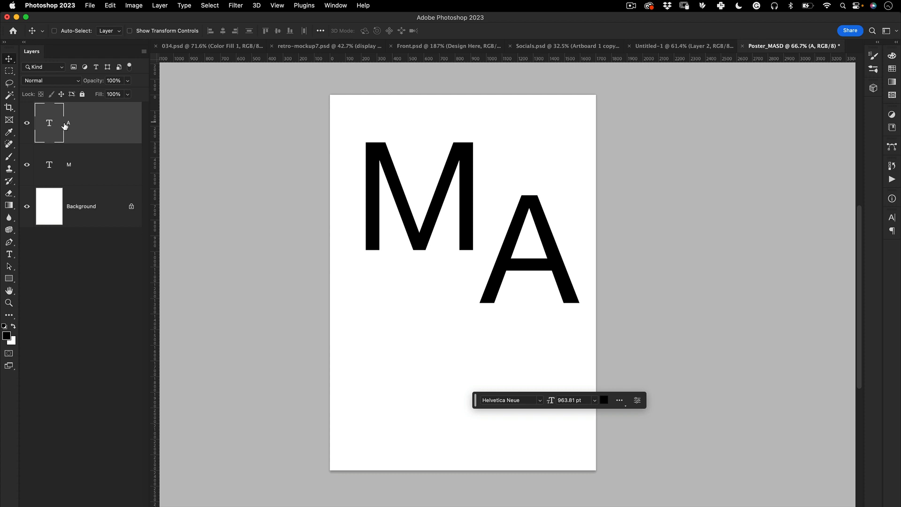
Duplicate the A layer, change the copy's text to S, and place it below the M
{"action": "key", "text": "super+j"}
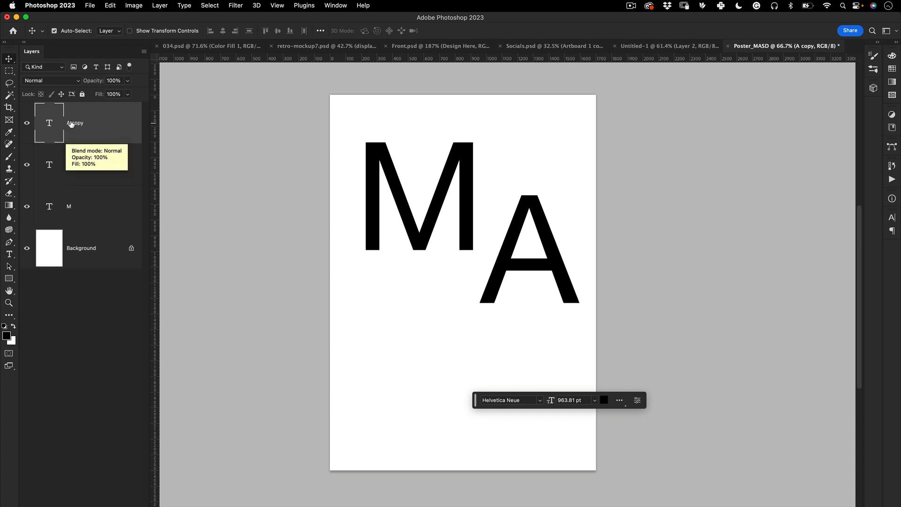
{"action": "double_click", "coordinate": [54, 123]}
{"action": "type", "text": "S"}
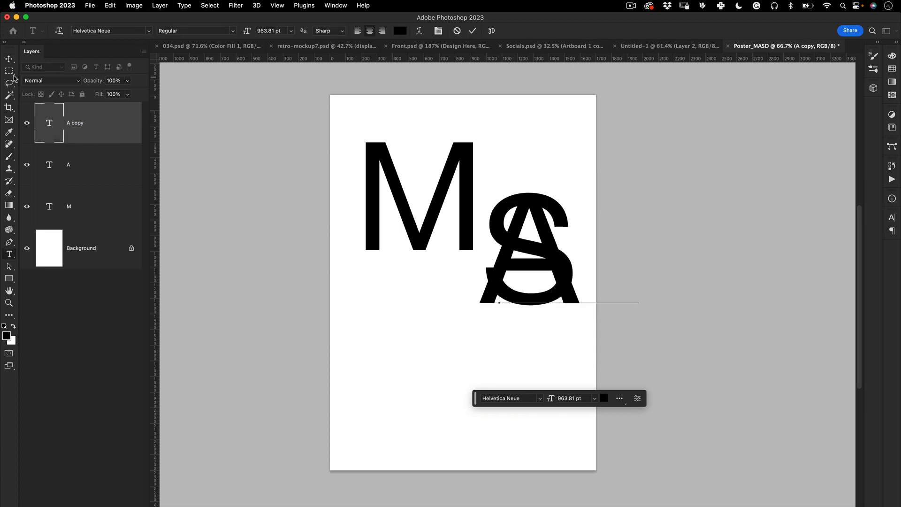
{"action": "key", "text": "super+Return"}
{"action": "key", "text": "v"}
{"action": "left_click_drag", "start_coordinate": [517, 244], "coordinate": [392, 323]}
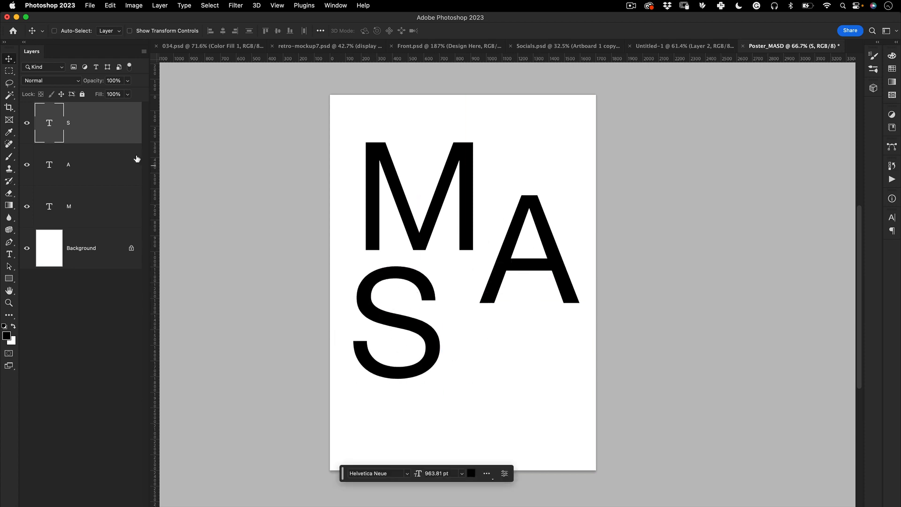
Duplicate the S layer as a letter D placed below the A, and shift the M closer to the poster's upper left corner
{"action": "key", "text": "super+j"}
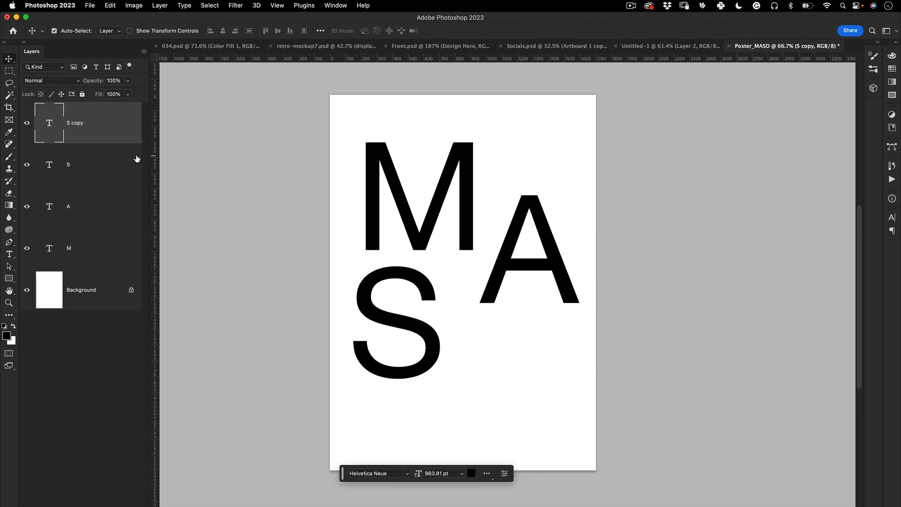
{"action": "double_click", "coordinate": [54, 119]}
{"action": "type", "text": "D"}
{"action": "key", "text": "super+Return"}
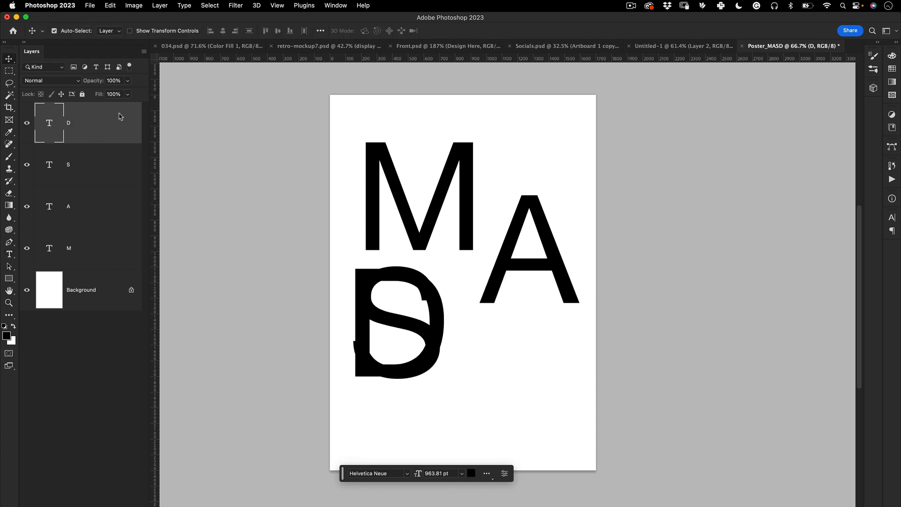
{"action": "left_click_drag", "start_coordinate": [440, 301], "coordinate": [558, 363]}
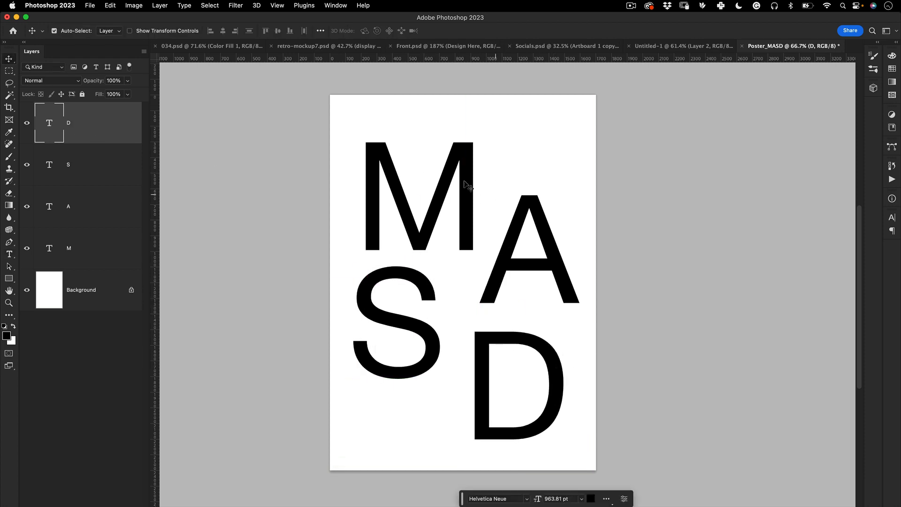
{"action": "left_click_drag", "start_coordinate": [472, 194], "coordinate": [462, 175]}
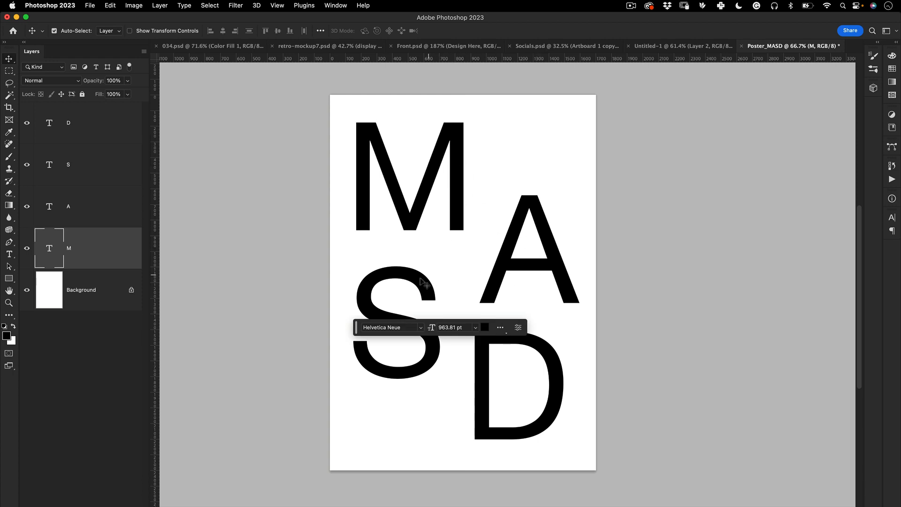
{"action": "left_click", "coordinate": [376, 378]}
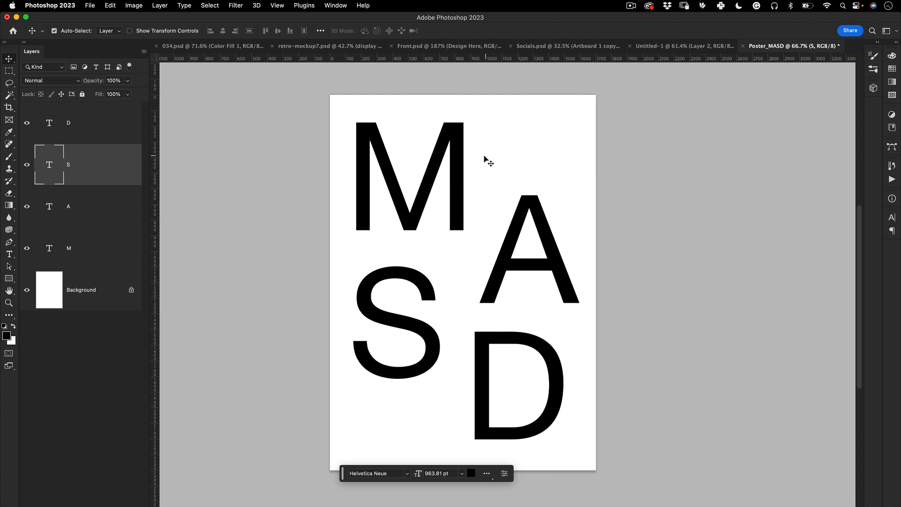
{"action": "left_click", "coordinate": [458, 194]}
{"action": "key", "text": "super+t"}
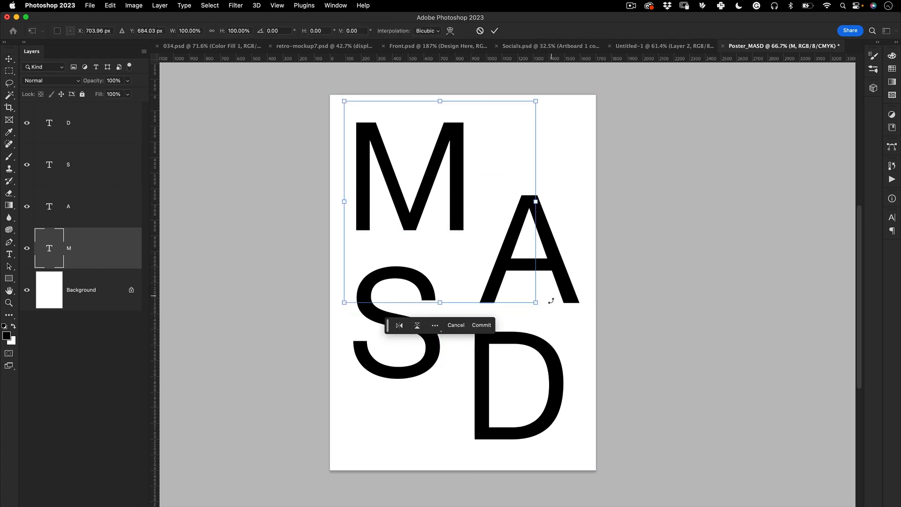
{"action": "left_click_drag", "start_coordinate": [545, 308], "coordinate": [497, 296]}
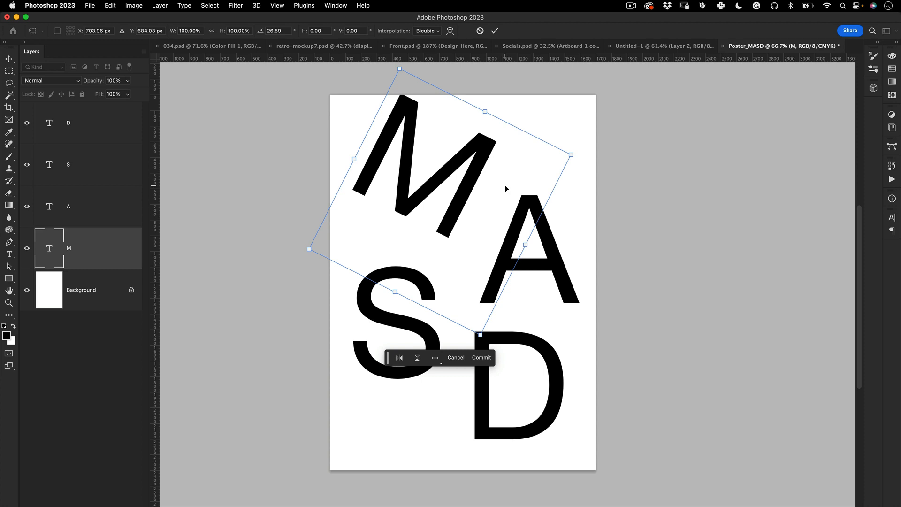
{"action": "key", "text": "Escape"}
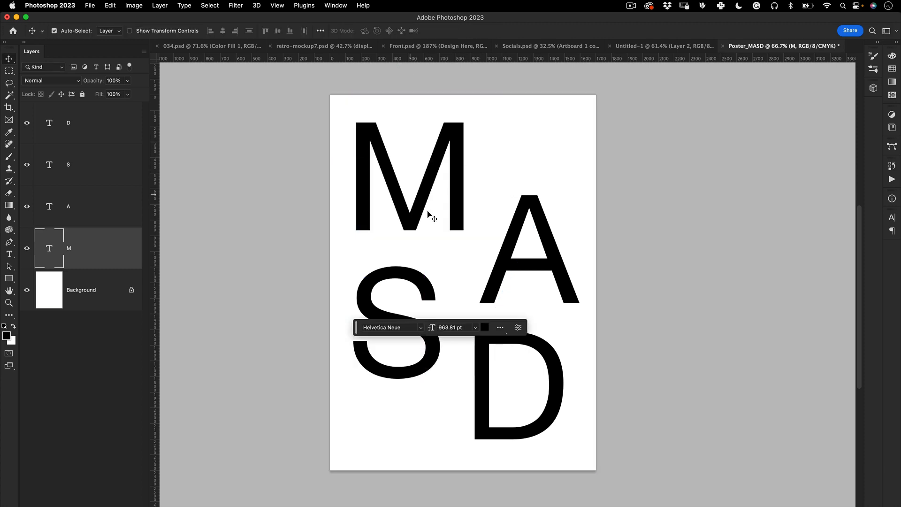
Rotate the letter M clockwise with Free Transform and reposition it within the upper left of the poster
{"action": "key", "text": "super+t"}
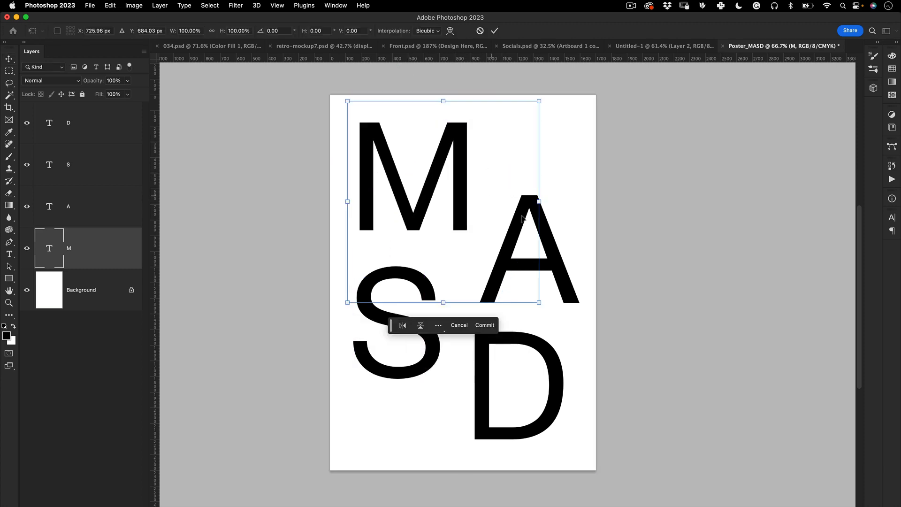
{"action": "left_click_drag", "start_coordinate": [566, 309], "coordinate": [502, 357]}
{"action": "left_click_drag", "start_coordinate": [470, 171], "coordinate": [463, 203]}
{"action": "key", "text": "Return"}
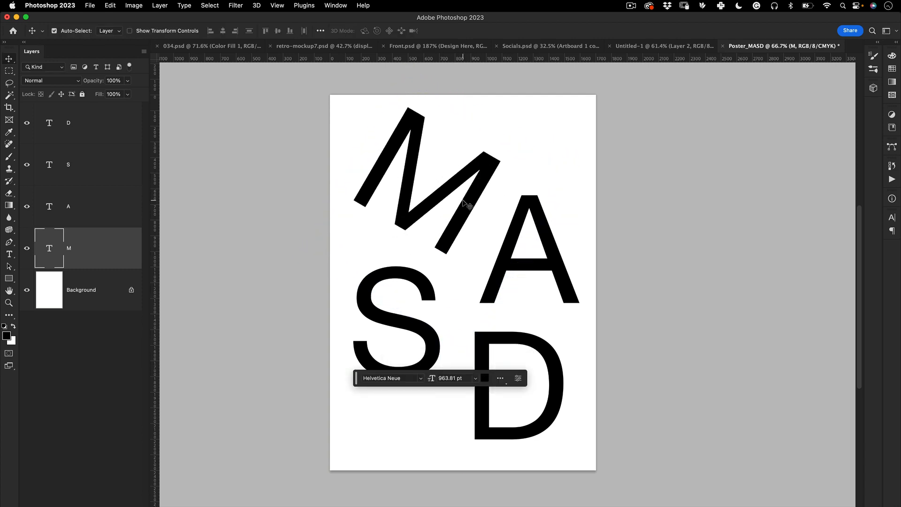
Rotate the letter A by about -170° with Free Transform and place it beside the M, above the D
{"action": "left_click", "coordinate": [546, 215]}
{"action": "key", "text": "super+t"}
{"action": "left_click_drag", "start_coordinate": [639, 291], "coordinate": [573, 316]}
{"action": "key", "text": "super+z"}
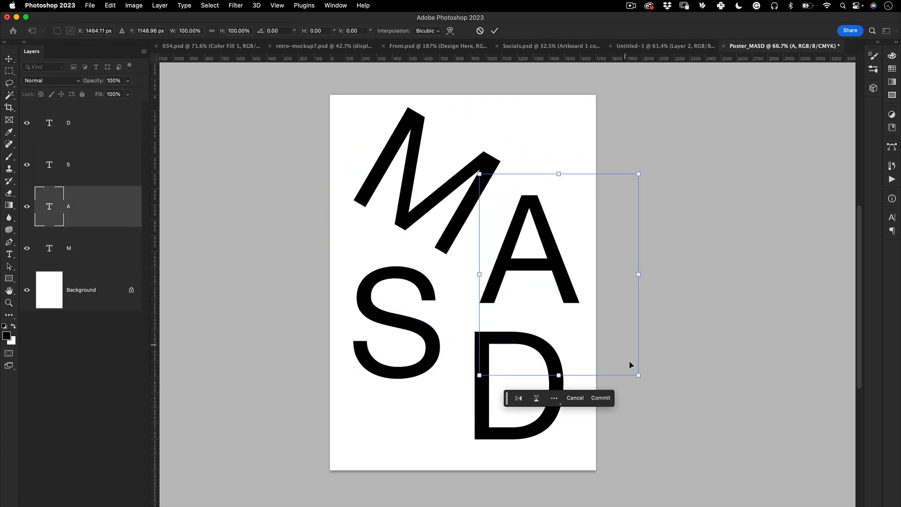
{"action": "left_click_drag", "start_coordinate": [648, 385], "coordinate": [474, 197]}
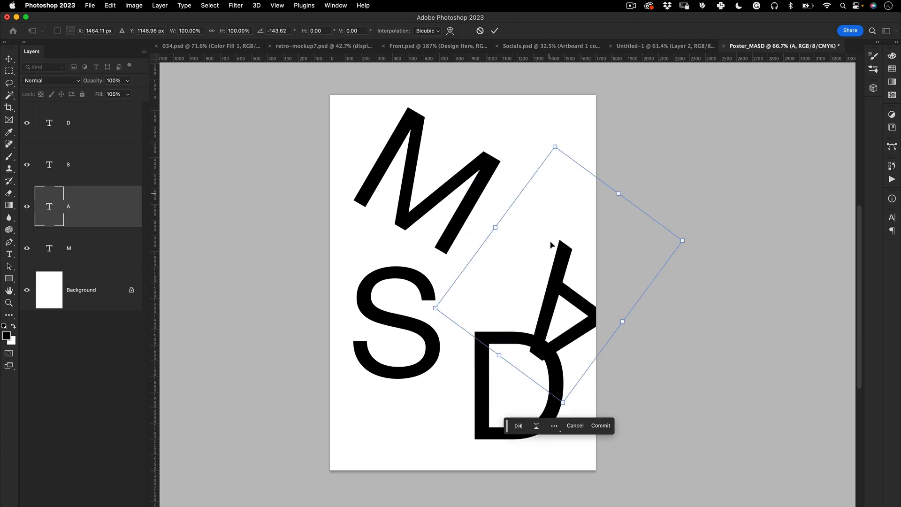
{"action": "left_click_drag", "start_coordinate": [551, 245], "coordinate": [519, 202]}
{"action": "left_click_drag", "start_coordinate": [586, 284], "coordinate": [610, 230]}
{"action": "left_click_drag", "start_coordinate": [521, 258], "coordinate": [512, 272]}
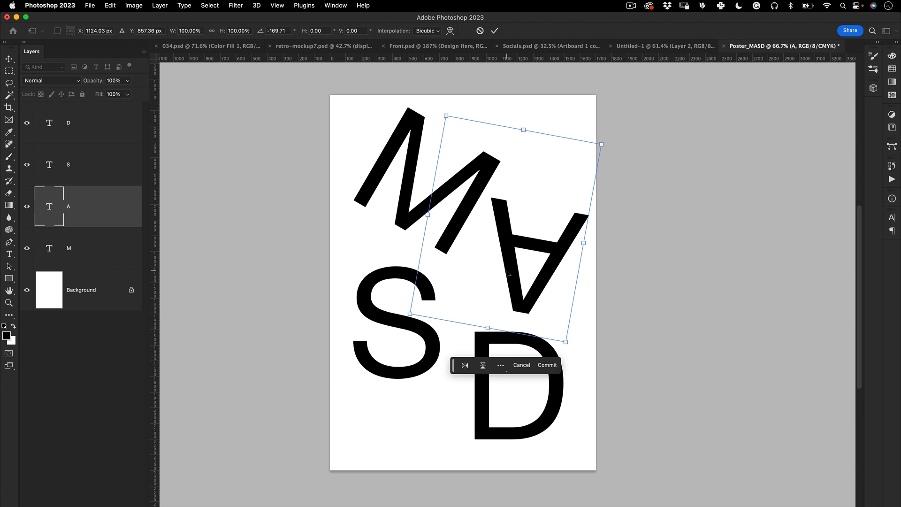
{"action": "key", "text": "Return"}
{"action": "mouse_move", "coordinate": [497, 227]}
{"action": "left_mouse_down"}
{"action": "mouse_move", "coordinate": [455, 208]}
{"action": "mouse_move", "coordinate": [494, 211]}
{"action": "left_mouse_up"}
Rotate the letter S by about -131.5° with Free Transform, keeping it below the M
{"action": "left_click", "coordinate": [421, 291]}
{"action": "key", "text": "super+t"}
{"action": "left_click_drag", "start_coordinate": [506, 328], "coordinate": [368, 213]}
{"action": "left_click_drag", "start_coordinate": [426, 386], "coordinate": [403, 323]}
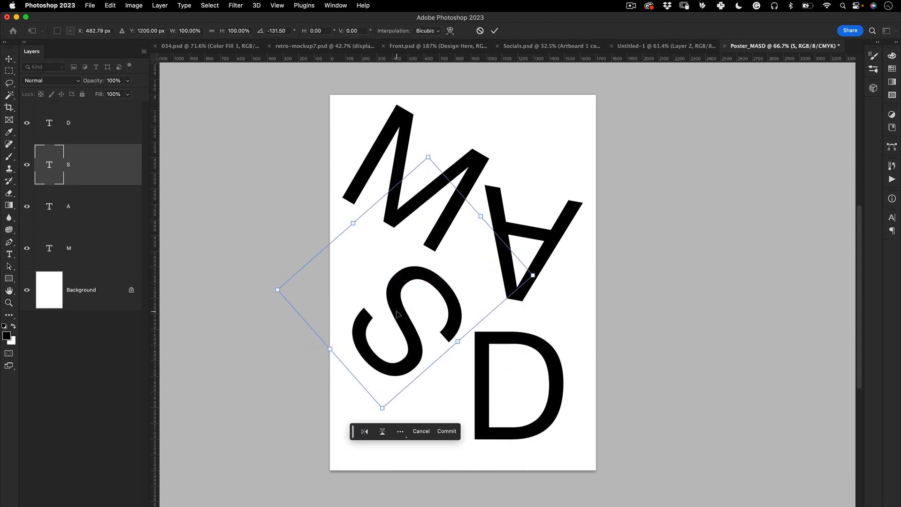
{"action": "key", "text": "Return"}
Rotate the letter D roughly a quarter turn clockwise with Free Transform so its straight stem faces upward
{"action": "left_click", "coordinate": [489, 328]}
{"action": "key", "text": "super+t"}
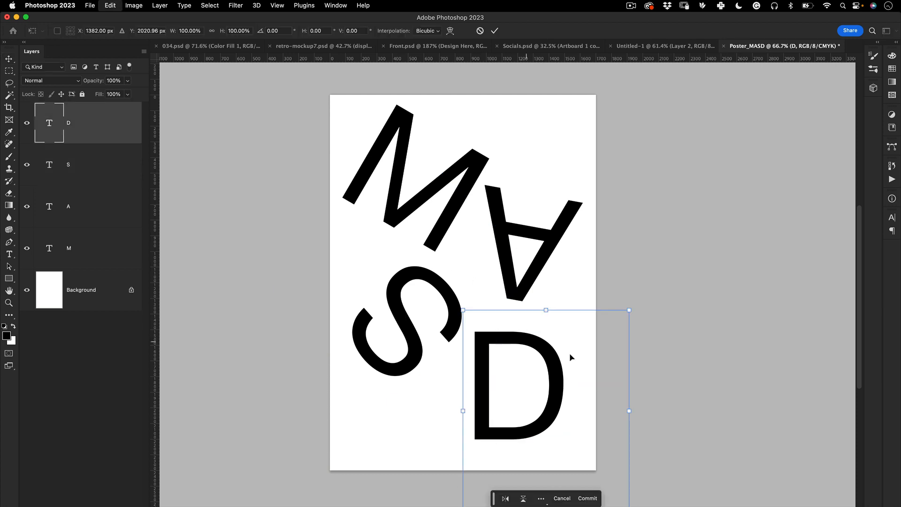
{"action": "left_click_drag", "start_coordinate": [650, 411], "coordinate": [475, 376]}
{"action": "key", "text": "Return"}
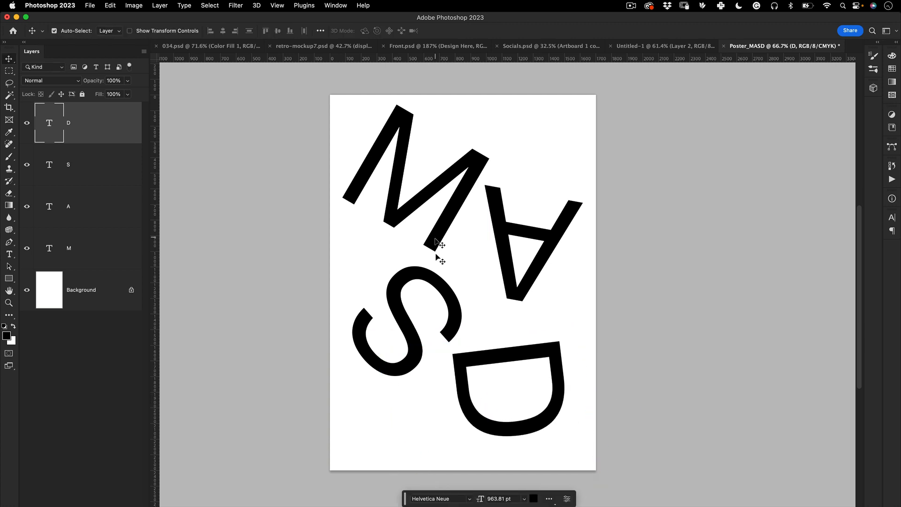
Shift the S toward the poster's left edge, raise the A slightly, and nudge the M to even out the spacing
{"action": "left_click_drag", "start_coordinate": [454, 317], "coordinate": [443, 317]}
{"action": "left_click_drag", "start_coordinate": [509, 276], "coordinate": [514, 260]}
{"action": "left_click_drag", "start_coordinate": [464, 202], "coordinate": [461, 203]}
Rotate the letter M by about -6.9° with Free Transform and reposition it near the poster's upper left corner
{"action": "key", "text": "super+t"}
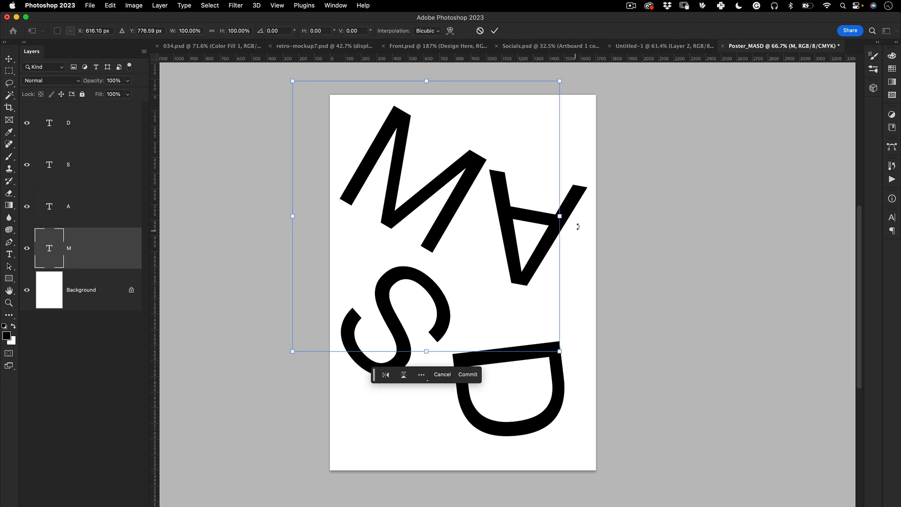
{"action": "left_click_drag", "start_coordinate": [578, 227], "coordinate": [492, 124]}
{"action": "left_click_drag", "start_coordinate": [425, 216], "coordinate": [447, 167]}
{"action": "left_click_drag", "start_coordinate": [554, 328], "coordinate": [466, 248]}
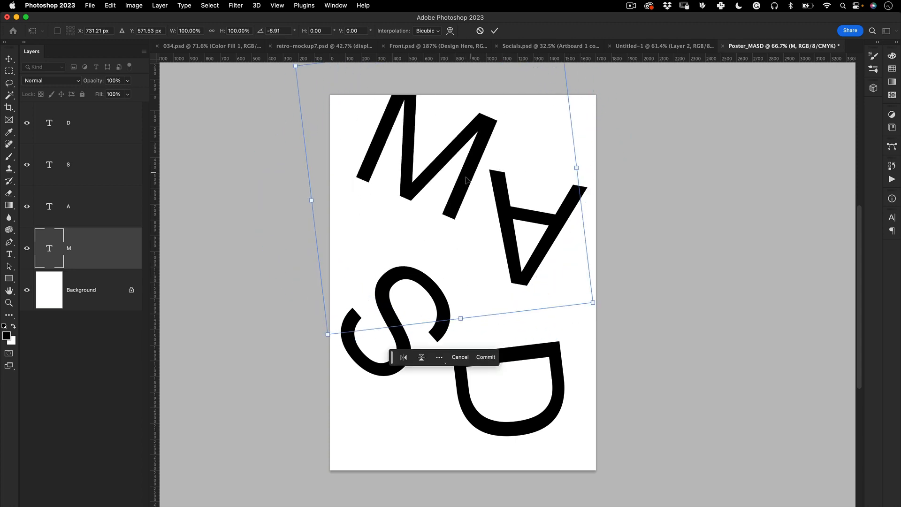
{"action": "left_click_drag", "start_coordinate": [466, 180], "coordinate": [451, 203]}
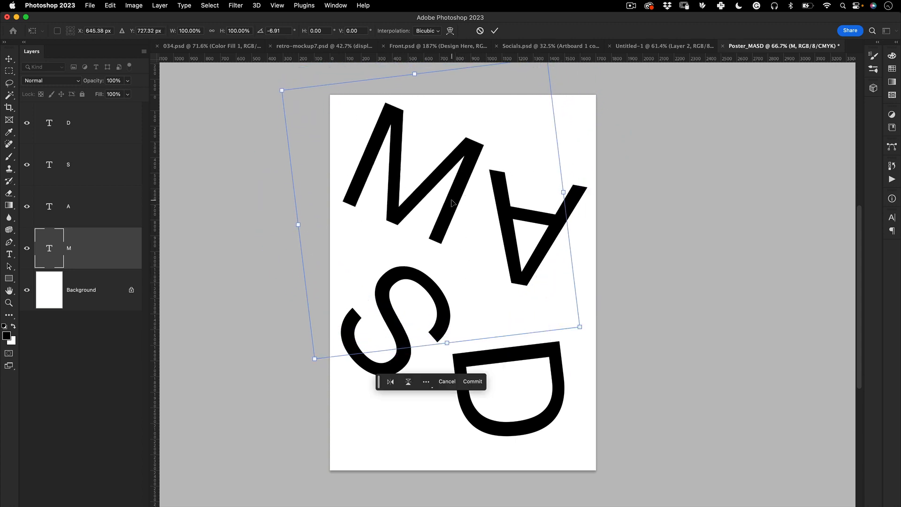
{"action": "key", "text": "Return"}
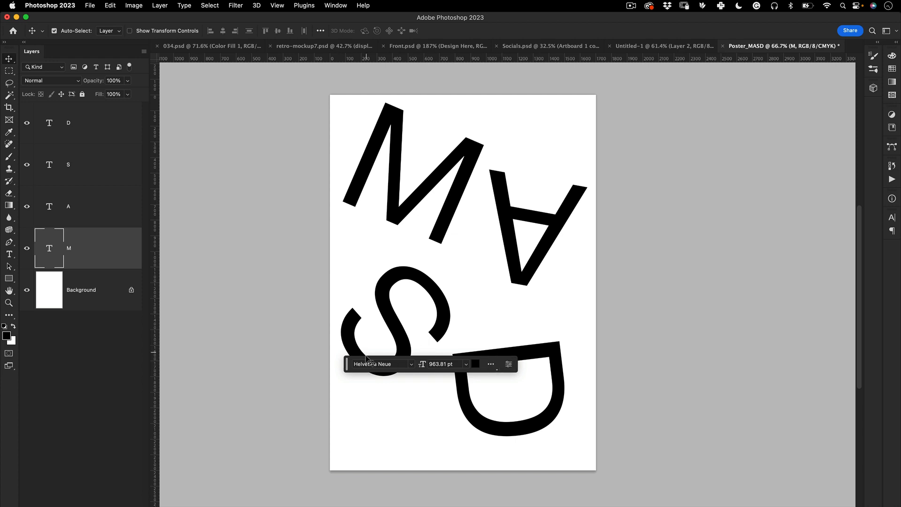
Move the contextual task bar off the poster and hide it
{"action": "left_click_drag", "start_coordinate": [347, 363], "coordinate": [608, 143]}
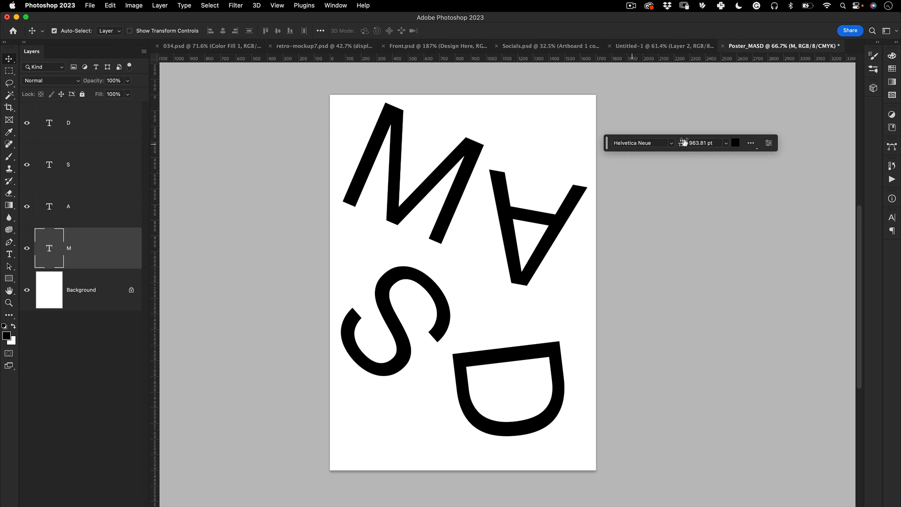
{"action": "left_click", "coordinate": [750, 145]}
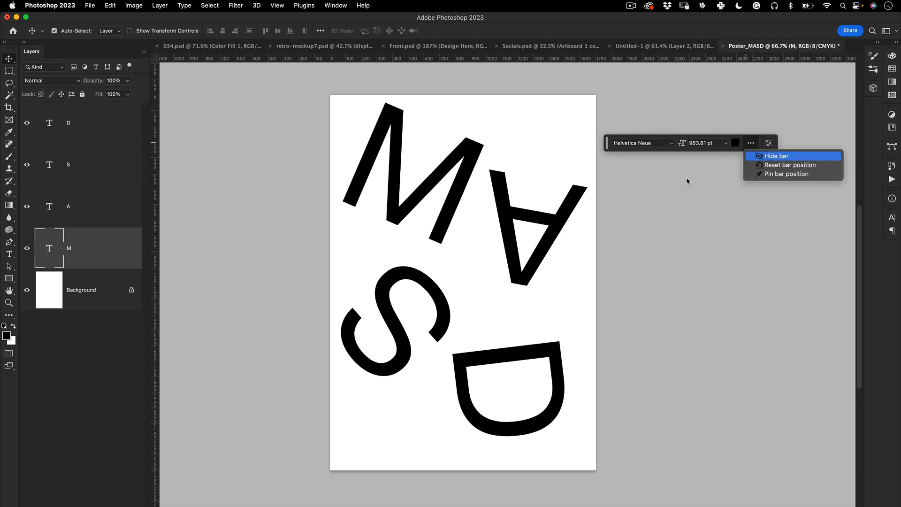
{"action": "key", "text": "Return"}
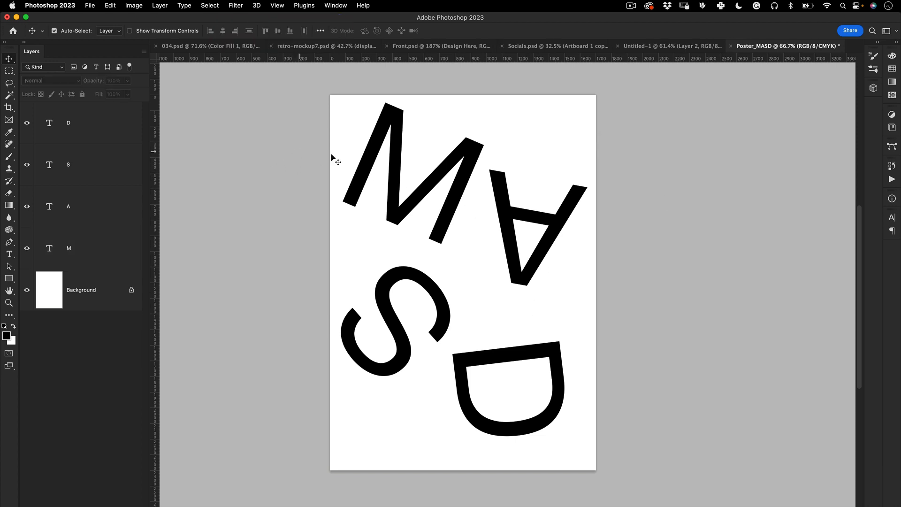
Move the M and A slightly inward and lower, shift the S a little to the right, and deselect all layers
{"action": "left_click_drag", "start_coordinate": [445, 212], "coordinate": [493, 254]}
{"action": "left_click_drag", "start_coordinate": [437, 293], "coordinate": [447, 293]}
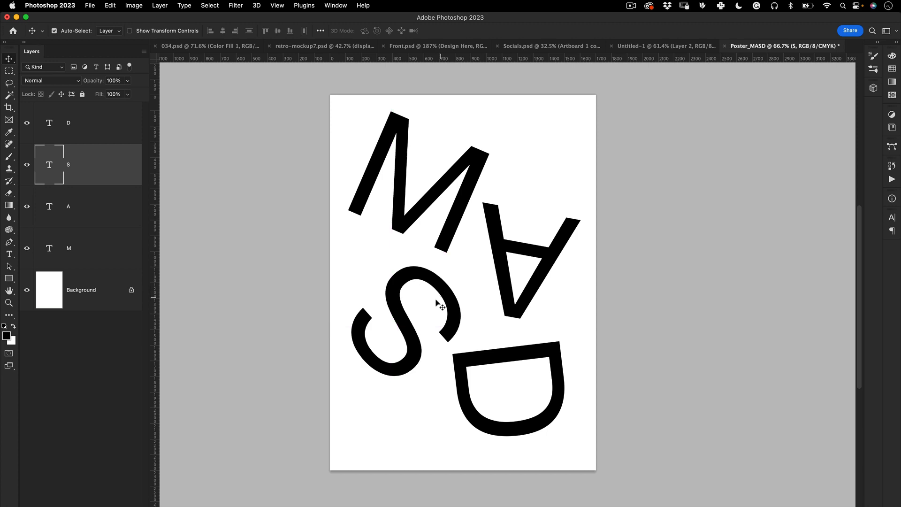
{"action": "left_click", "coordinate": [106, 367]}
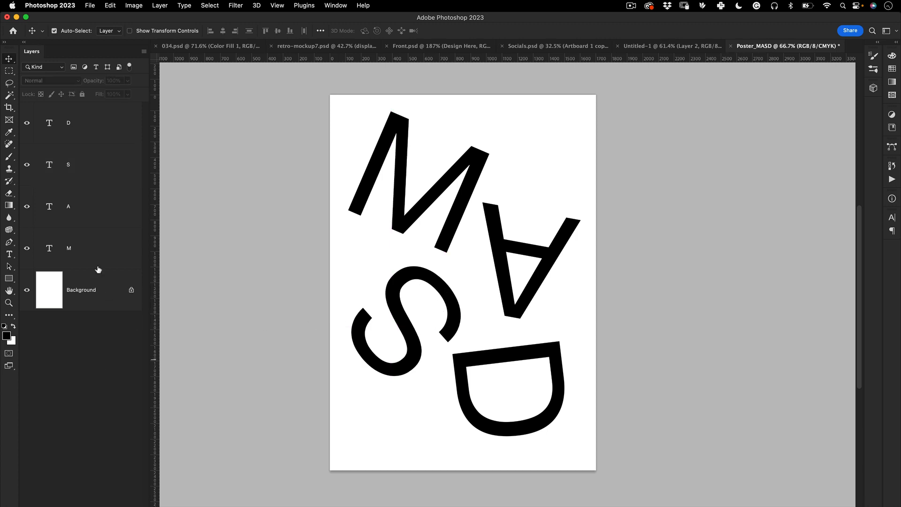
Add a near-black Solid Color fill layer and place it between the M layer and the Background
{"action": "left_click", "coordinate": [26, 18]}
{"action": "scroll", "coordinate": [397, 353], "scroll_direction": "right", "scroll_amount": 5}
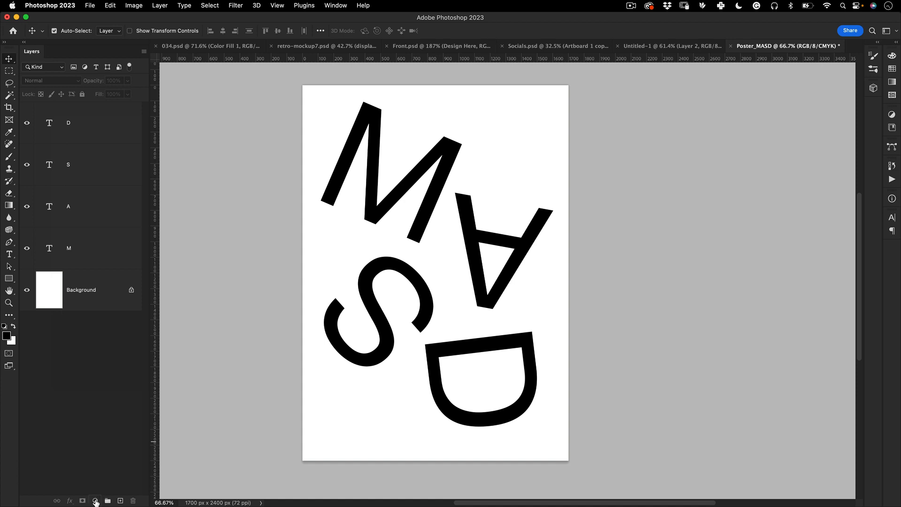
{"action": "left_click", "coordinate": [95, 501]}
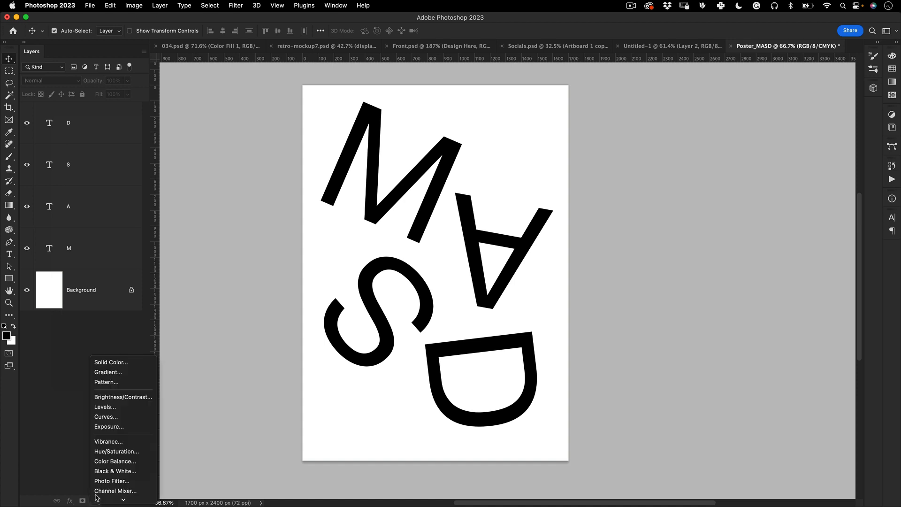
{"action": "left_click", "coordinate": [117, 363]}
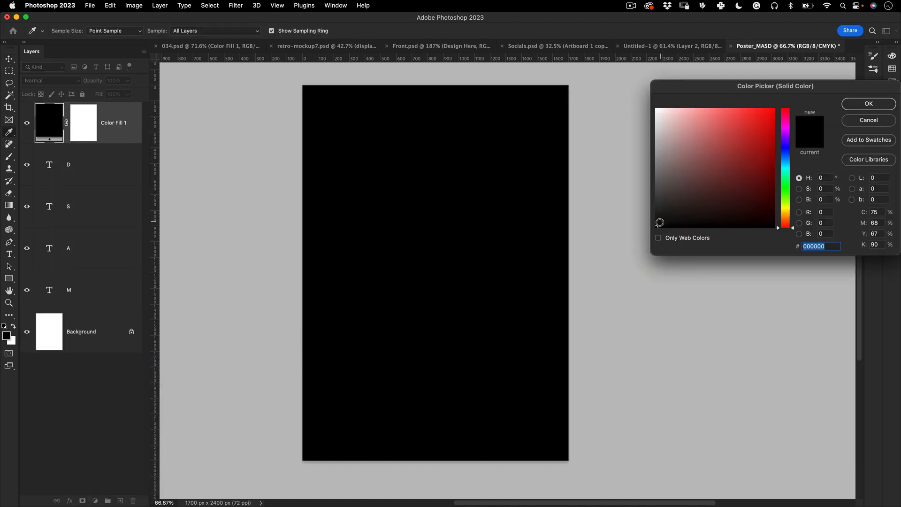
{"action": "mouse_move", "coordinate": [660, 222]}
{"action": "left_mouse_down"}
{"action": "mouse_move", "coordinate": [652, 209]}
{"action": "mouse_move", "coordinate": [663, 197]}
{"action": "mouse_move", "coordinate": [653, 223]}
{"action": "left_mouse_up"}
{"action": "left_click", "coordinate": [869, 103]}
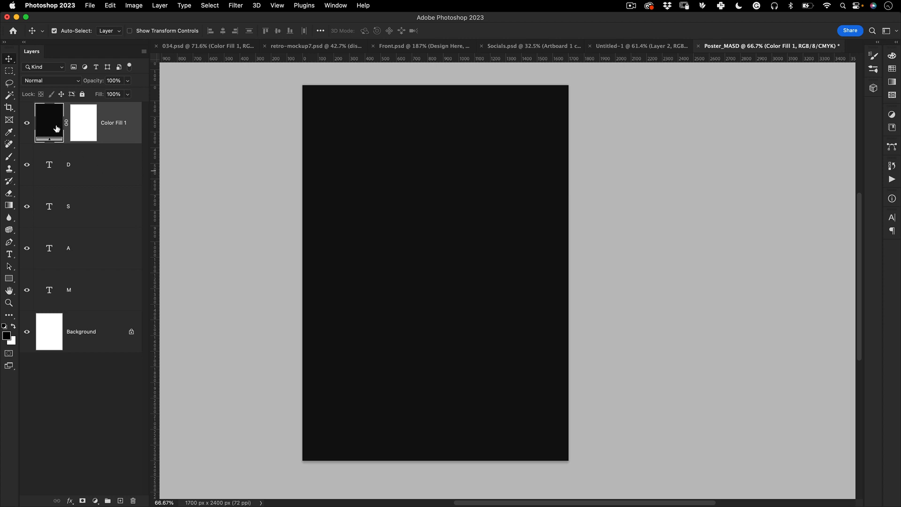
{"action": "left_click_drag", "start_coordinate": [56, 128], "coordinate": [52, 311]}
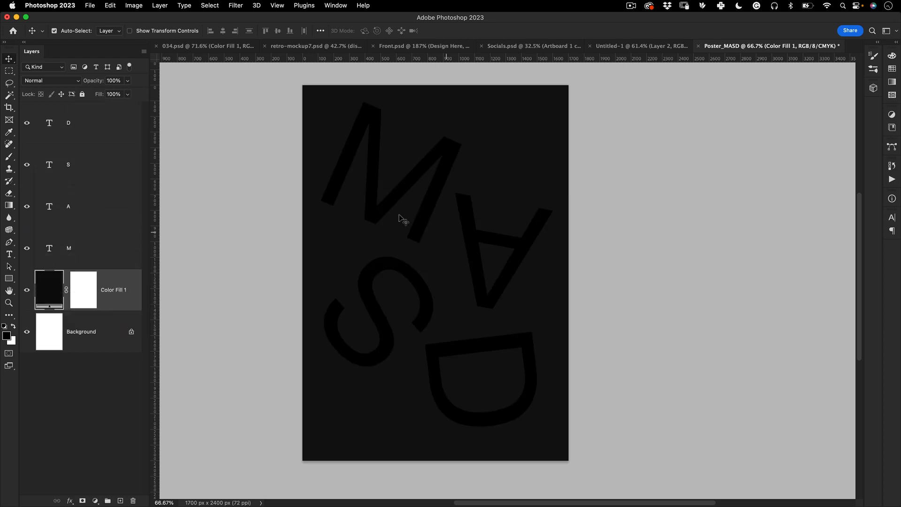
Change the text colour of the letter M to white (ffffff)
{"action": "left_click", "coordinate": [49, 250]}
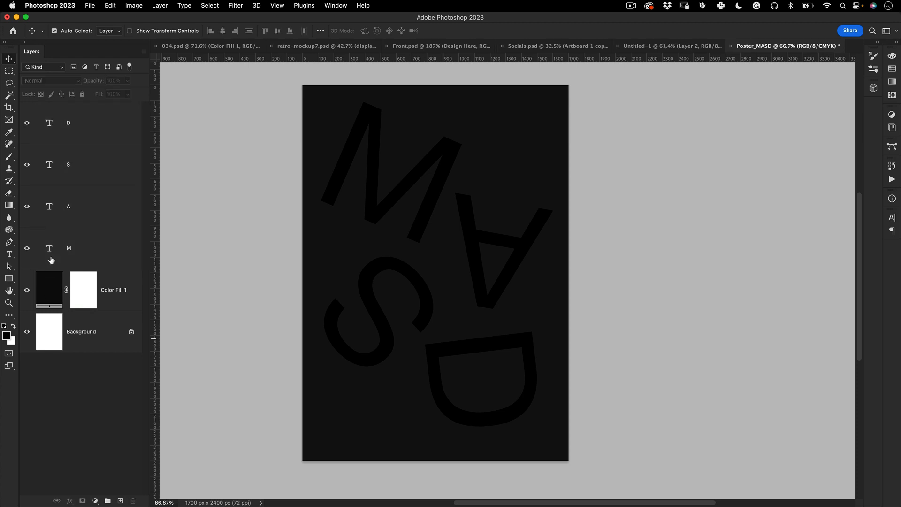
{"action": "double_click", "coordinate": [49, 249]}
{"action": "left_click", "coordinate": [402, 33]}
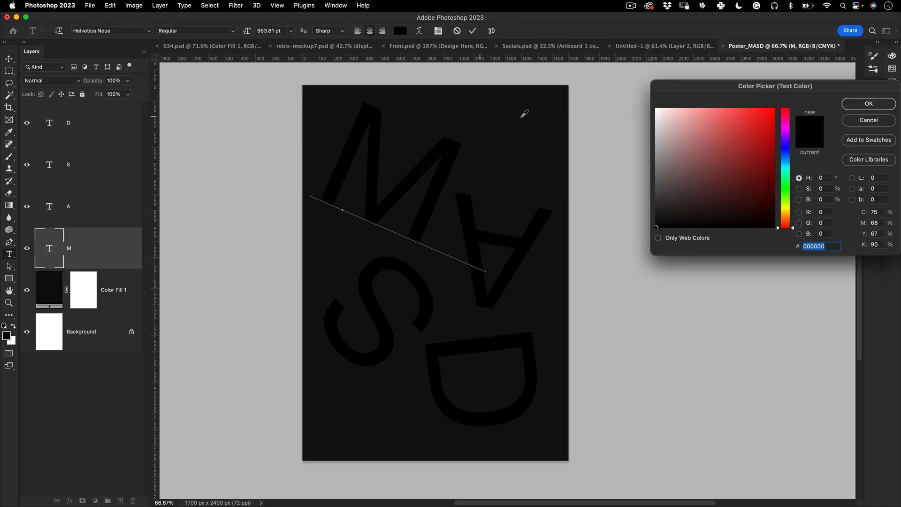
{"action": "type", "text": "ffffff"}
{"action": "left_click", "coordinate": [869, 104]}
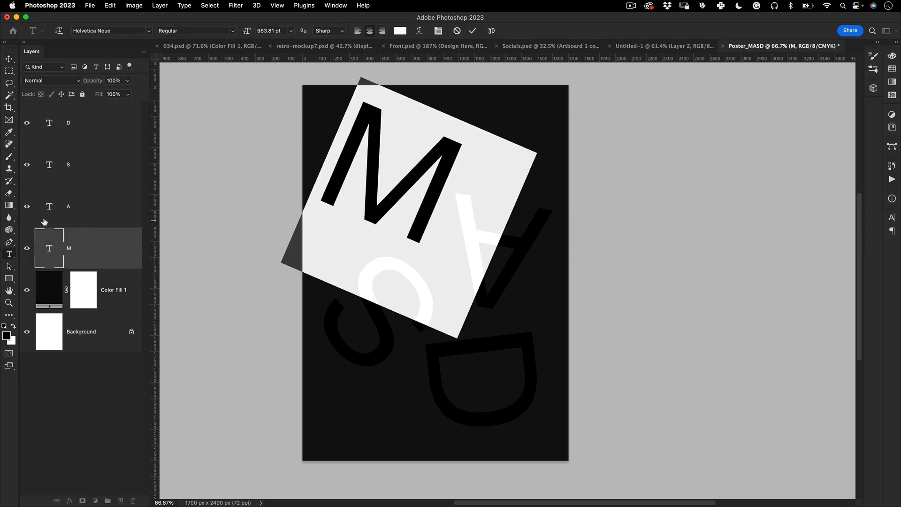
Change the text colour of the letter A to white
{"action": "left_click", "coordinate": [49, 210]}
{"action": "double_click", "coordinate": [49, 206]}
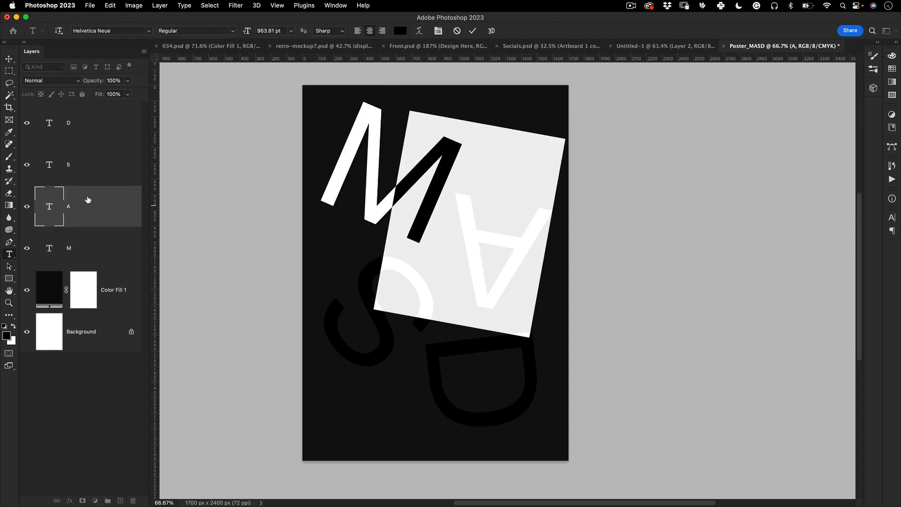
{"action": "left_click", "coordinate": [398, 33]}
{"action": "left_click_drag", "start_coordinate": [666, 118], "coordinate": [646, 92]}
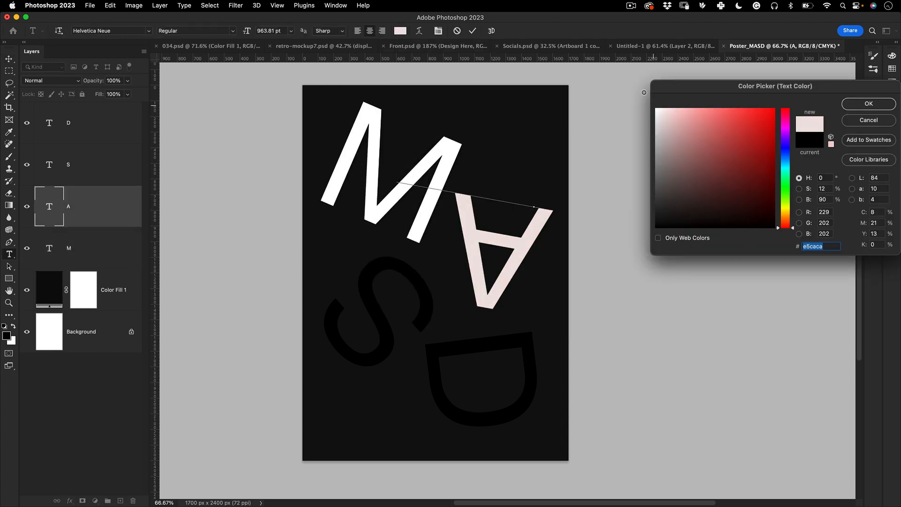
{"action": "left_click", "coordinate": [861, 104]}
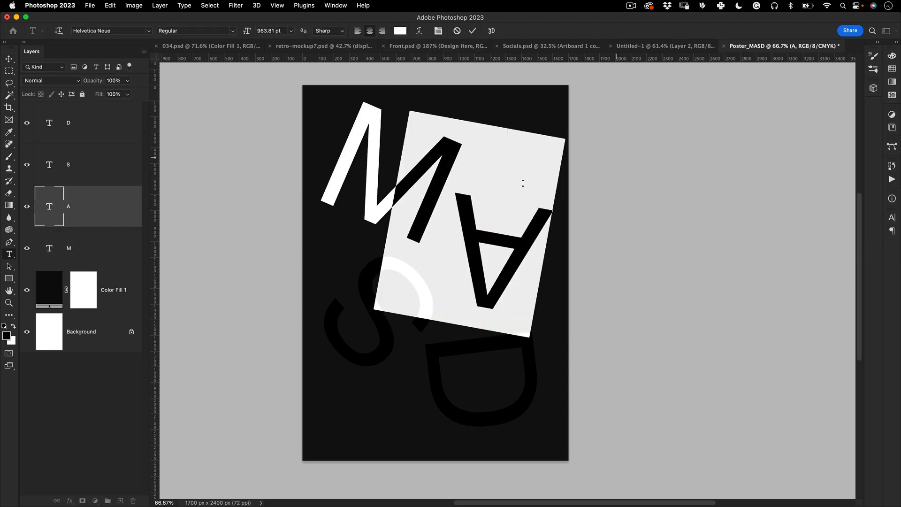
Change the text colour of the letter S to white (ffffff)
{"action": "left_click", "coordinate": [59, 166]}
{"action": "double_click", "coordinate": [50, 164]}
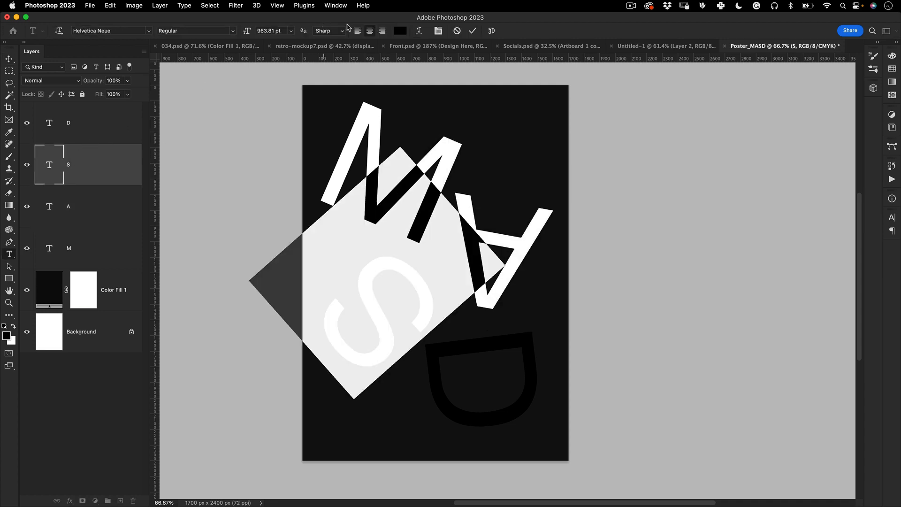
{"action": "left_click", "coordinate": [400, 30]}
{"action": "left_click", "coordinate": [657, 109]}
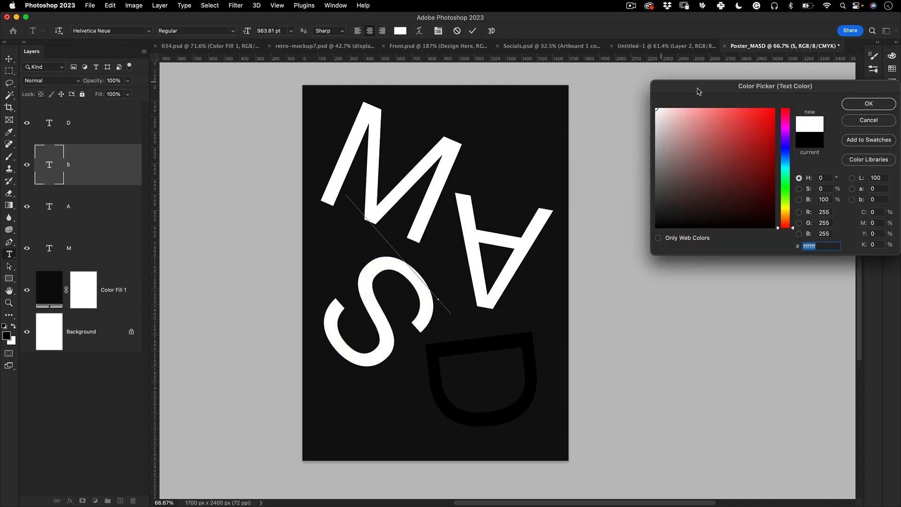
{"action": "left_click", "coordinate": [874, 106]}
Change the text colour of the letter D to white and return to the Move tool
{"action": "left_click", "coordinate": [44, 128]}
{"action": "key", "text": "v"}
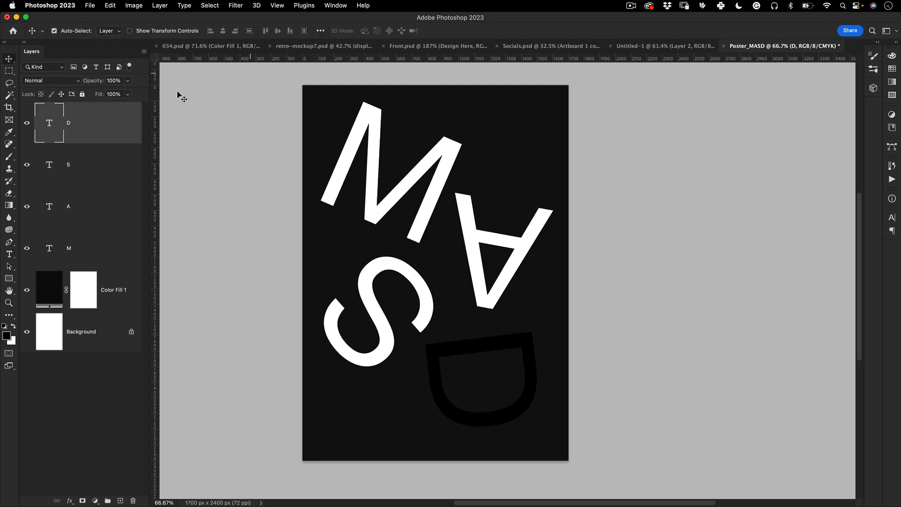
{"action": "double_click", "coordinate": [50, 128]}
{"action": "left_click", "coordinate": [405, 31]}
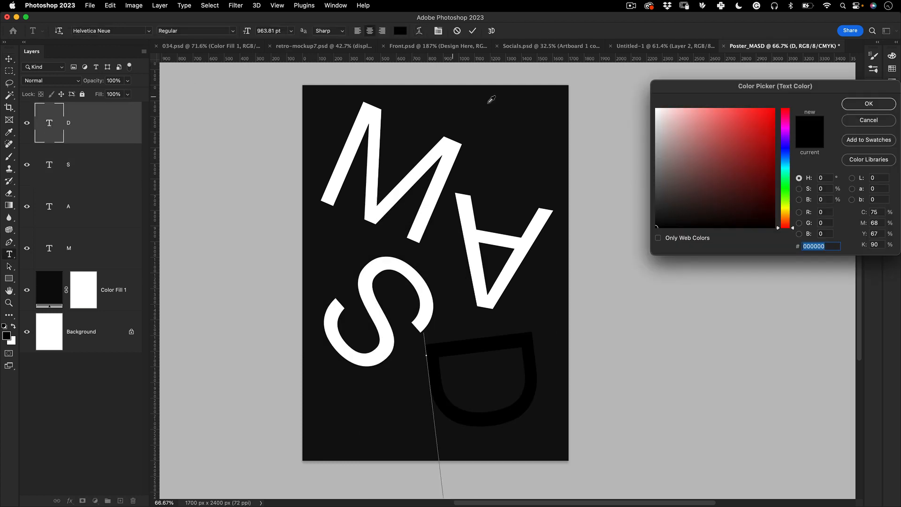
{"action": "left_click_drag", "start_coordinate": [684, 137], "coordinate": [643, 73]}
{"action": "left_click", "coordinate": [868, 104]}
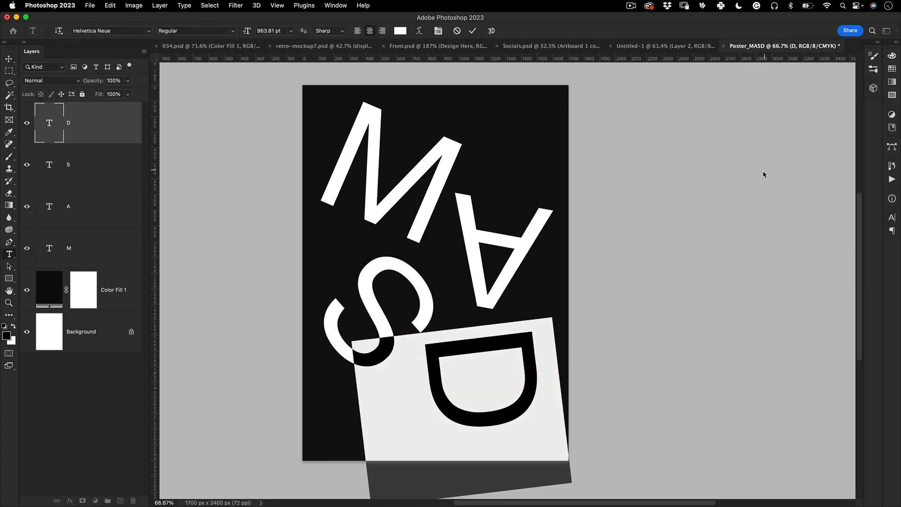
{"action": "left_click", "coordinate": [10, 60]}
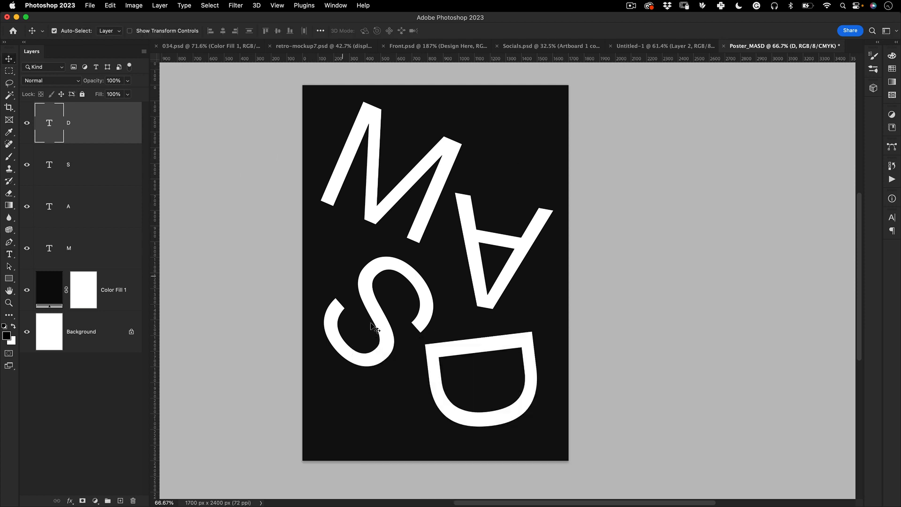
Nudge the D slightly to the left and the A slightly upward to refine the letter spacing
{"action": "left_click_drag", "start_coordinate": [504, 346], "coordinate": [498, 344]}
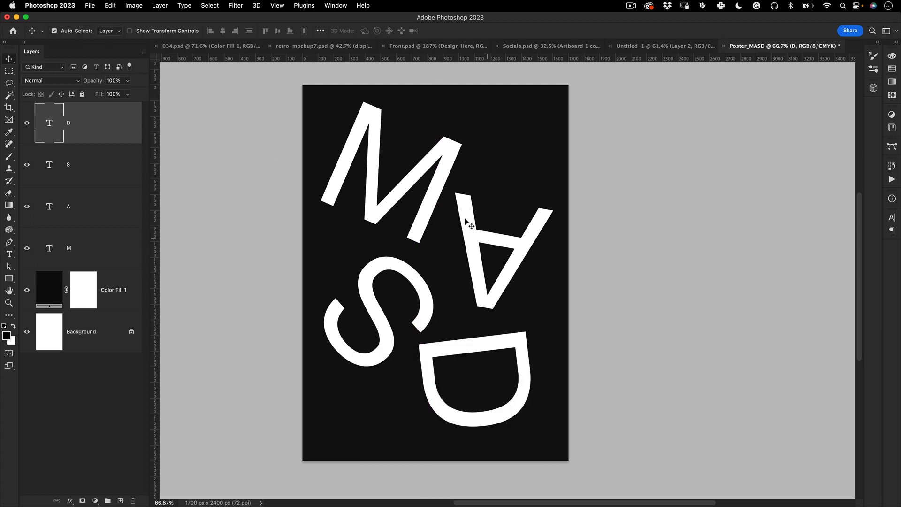
{"action": "left_click", "coordinate": [449, 154]}
{"action": "left_click_drag", "start_coordinate": [475, 230], "coordinate": [475, 225]}
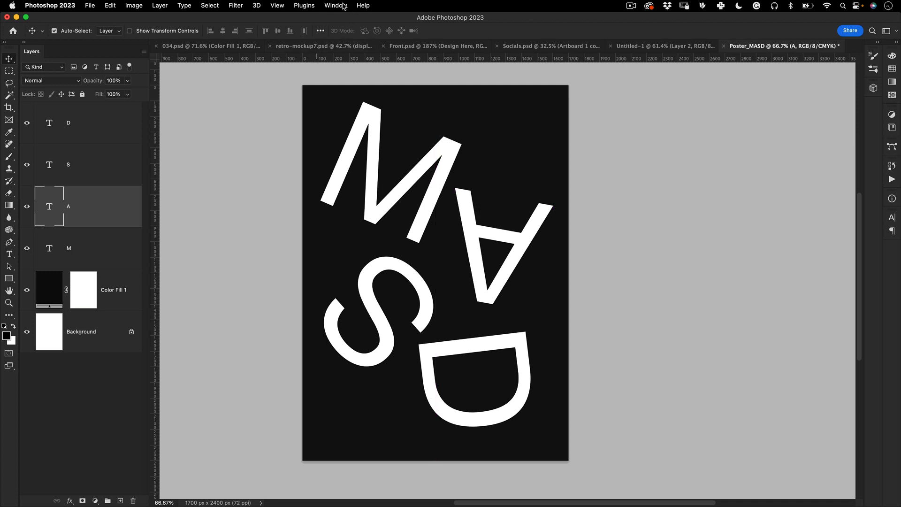
Start a new guide layout for the canvas and set its top margin to 100 px
{"action": "left_click", "coordinate": [278, 5]}
{"action": "mouse_move", "coordinate": [364, 243]}
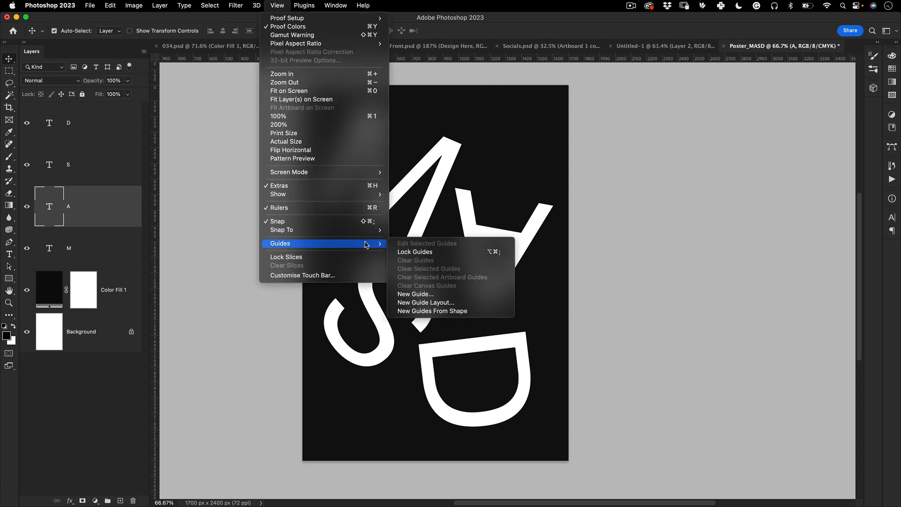
{"action": "left_click", "coordinate": [446, 302]}
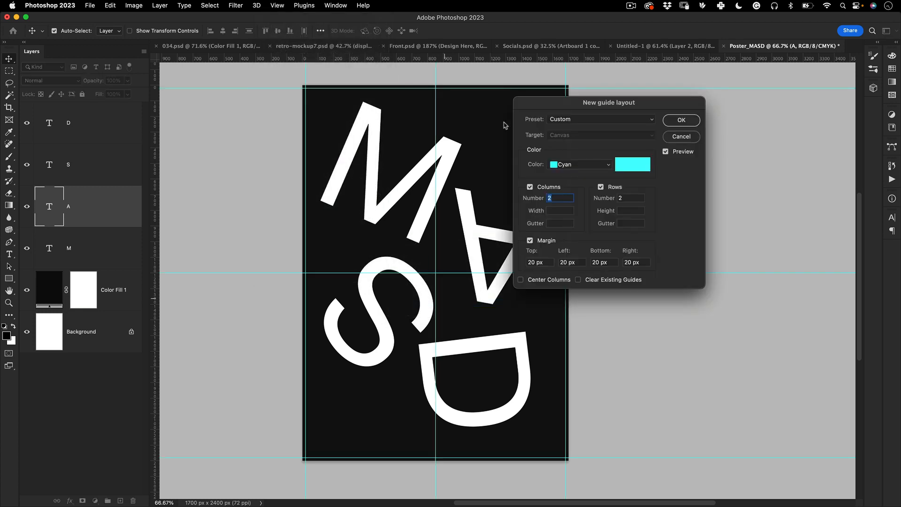
{"action": "left_click", "coordinate": [546, 262]}
{"action": "key", "text": "shift+Up"}
{"action": "key", "text": "shift+Up"}
{"action": "key", "text": "shift+Up"}
{"action": "key", "text": "shift+Up"}
{"action": "key", "text": "shift+Up"}
{"action": "key", "text": "shift+Up"}
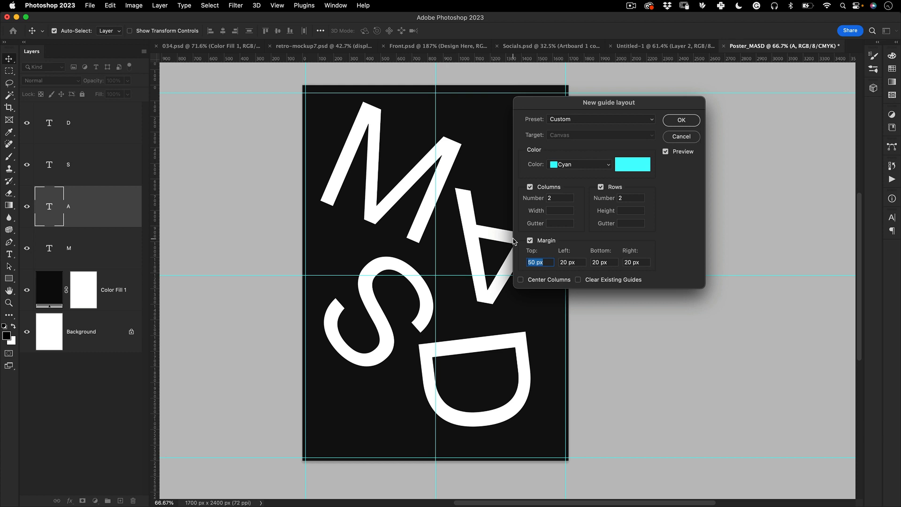
{"action": "type", "text": "1000"}
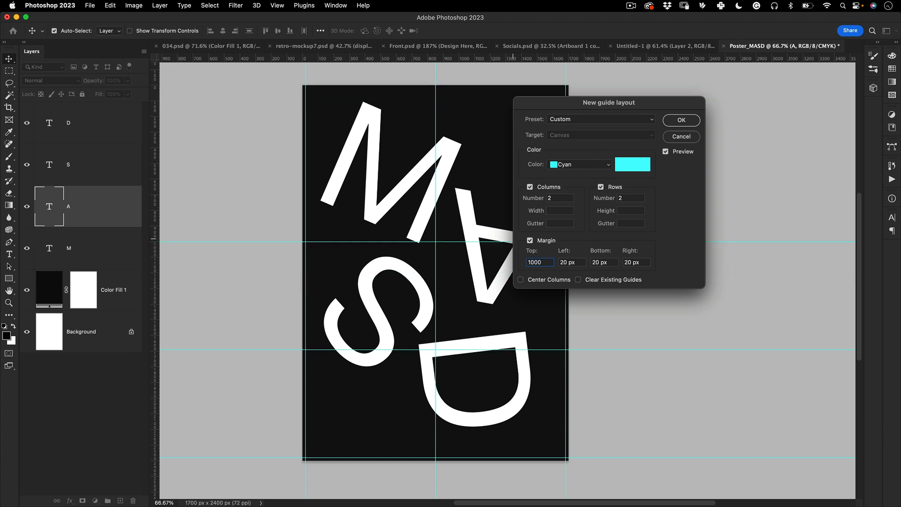
{"action": "key", "text": "BackSpace"}
{"action": "key", "text": "Tab"}
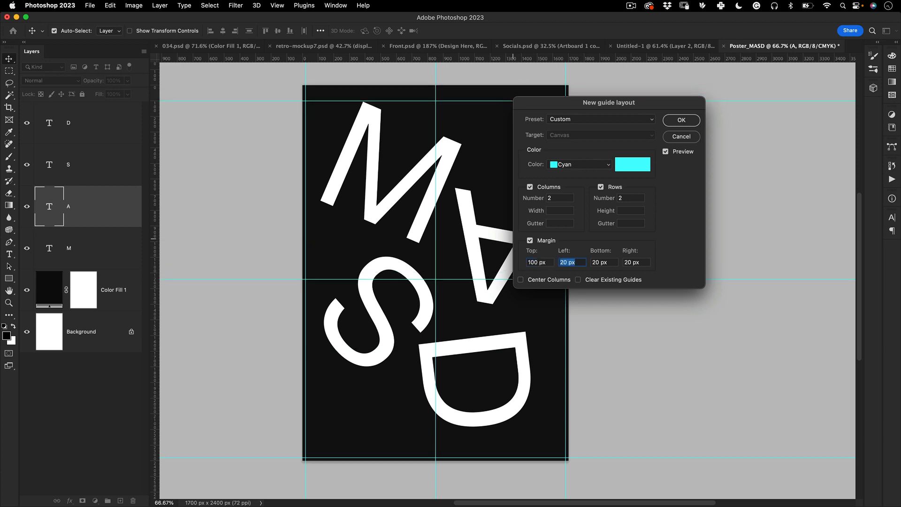
Set the left, bottom and right margins of the guide layout to 100 px each
{"action": "type", "text": "1000"}
{"action": "key", "text": "BackSpace"}
{"action": "key", "text": "Tab"}
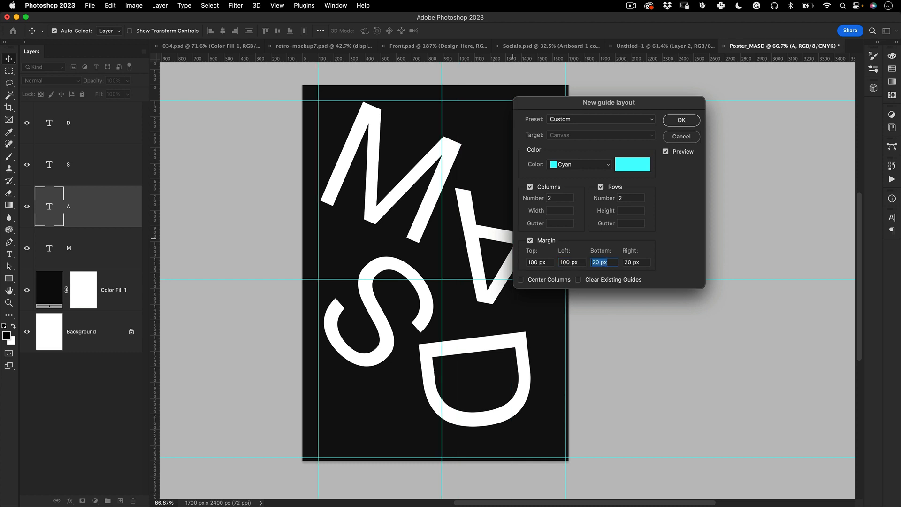
{"action": "type", "text": "100"}
{"action": "key", "text": "Tab"}
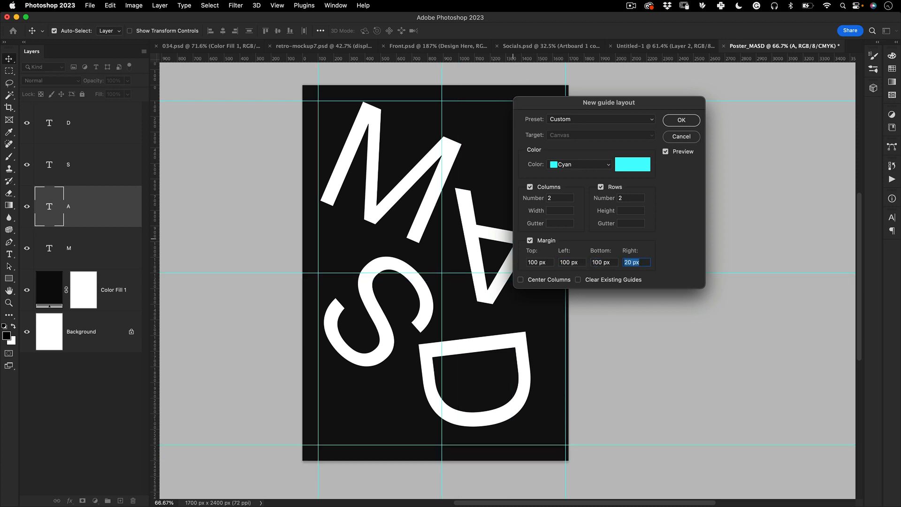
{"action": "type", "text": "100"}
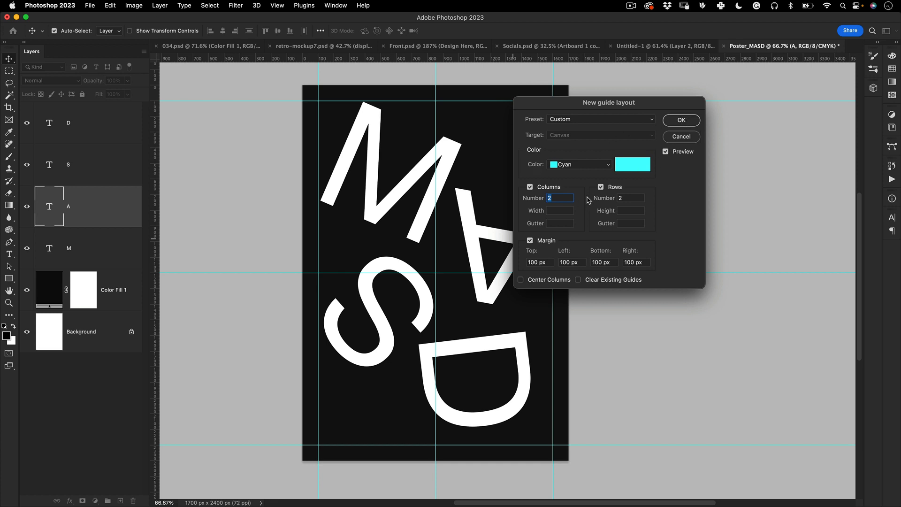
Set the guide layout to 3 columns and 4 rows and create the guides
{"action": "type", "text": "3"}
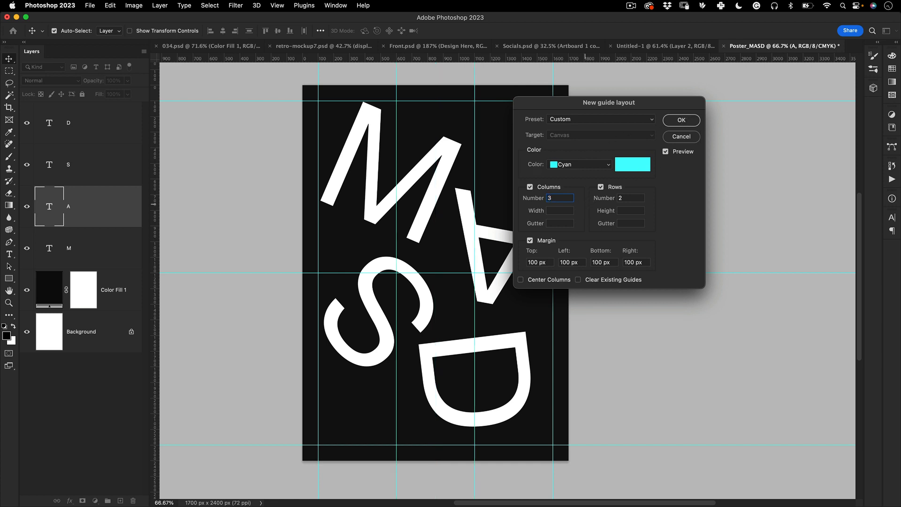
{"action": "left_click", "coordinate": [604, 196]}
{"action": "type", "text": "4"}
{"action": "key", "text": "Return"}
Move the letter M so its outer corners line up with the top and left margin guides
{"action": "left_click", "coordinate": [369, 118]}
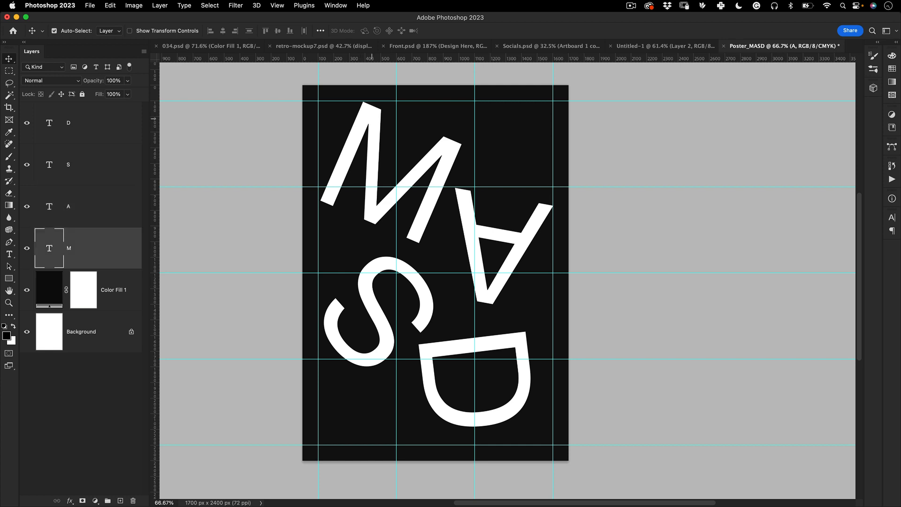
{"action": "left_click_drag", "start_coordinate": [344, 110], "coordinate": [383, 118]}
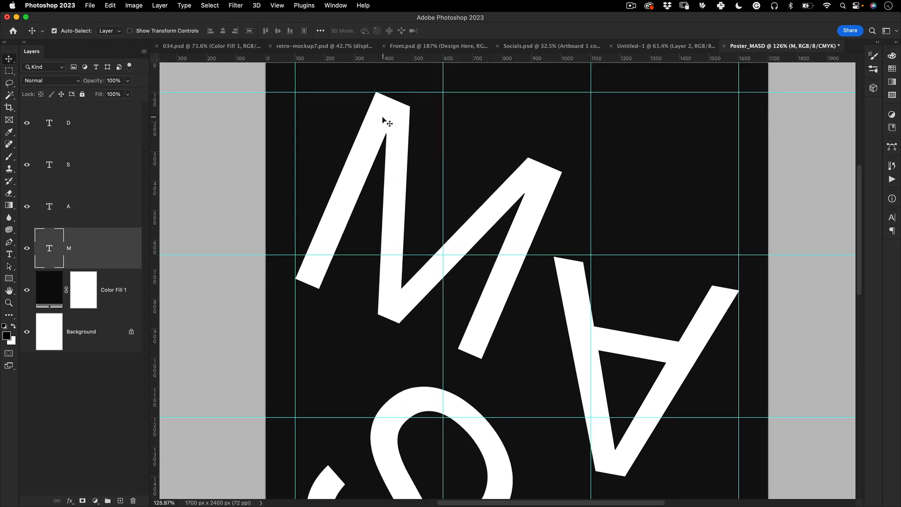
{"action": "key", "text": "z"}
{"action": "left_click_drag", "start_coordinate": [454, 234], "coordinate": [378, 204]}
Nudge the letter A slightly left and upward so its outer corner meets the right margin guide
{"action": "left_click_drag", "start_coordinate": [499, 238], "coordinate": [550, 212]}
{"action": "key", "text": "v"}
{"action": "key", "text": "z"}
{"action": "key", "text": "v"}
{"action": "left_click", "coordinate": [552, 223]}
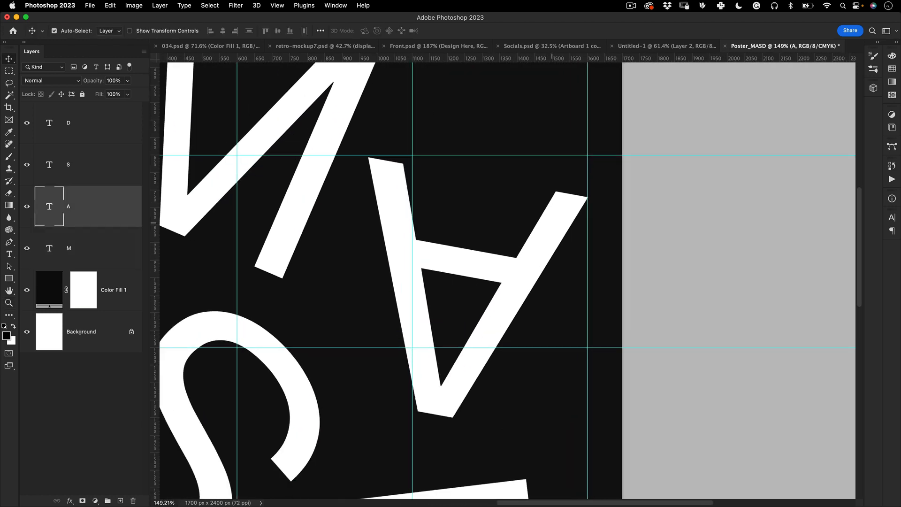
{"action": "key", "text": "Left"}
{"action": "key", "text": "Left"}
{"action": "key", "text": "Right"}
{"action": "key", "text": "Left"}
{"action": "key", "text": "Up"}
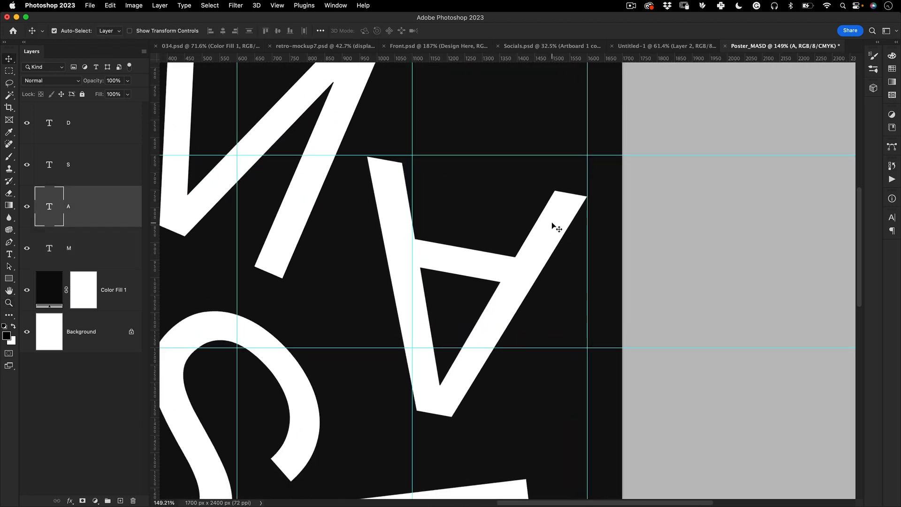
{"action": "key", "text": "Up"}
{"action": "key", "text": "Up"}
{"action": "key", "text": "Up"}
{"action": "key", "text": "Up"}
{"action": "key", "text": "Up"}
Move the letter S left toward the left margin guide and nudge it slightly left and upward
{"action": "key", "text": "z"}
{"action": "left_click_drag", "start_coordinate": [552, 223], "coordinate": [401, 212]}
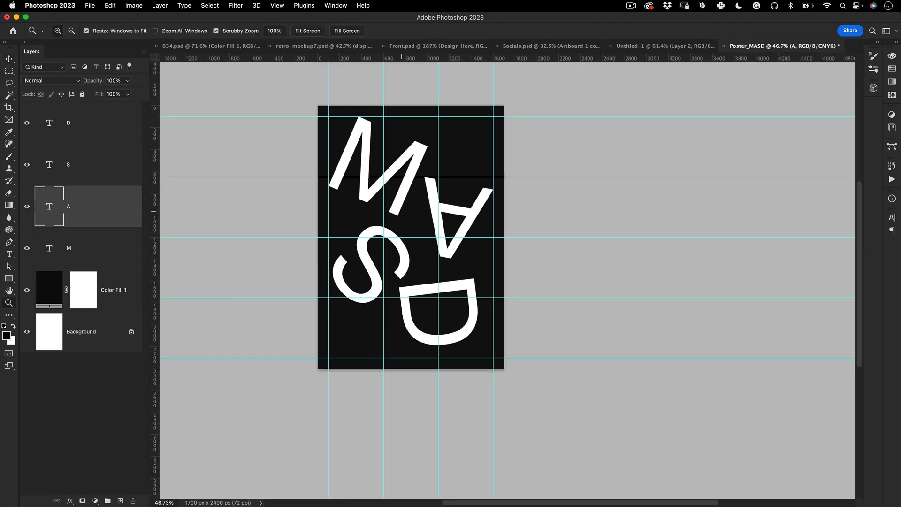
{"action": "left_click_drag", "start_coordinate": [384, 280], "coordinate": [491, 216]}
{"action": "key", "text": "v"}
{"action": "left_click_drag", "start_coordinate": [379, 210], "coordinate": [359, 216]}
{"action": "key", "text": "Left"}
{"action": "key", "text": "Left"}
{"action": "key", "text": "Up"}
{"action": "key", "text": "Up"}
{"action": "key", "text": "Up"}
{"action": "key", "text": "Up"}
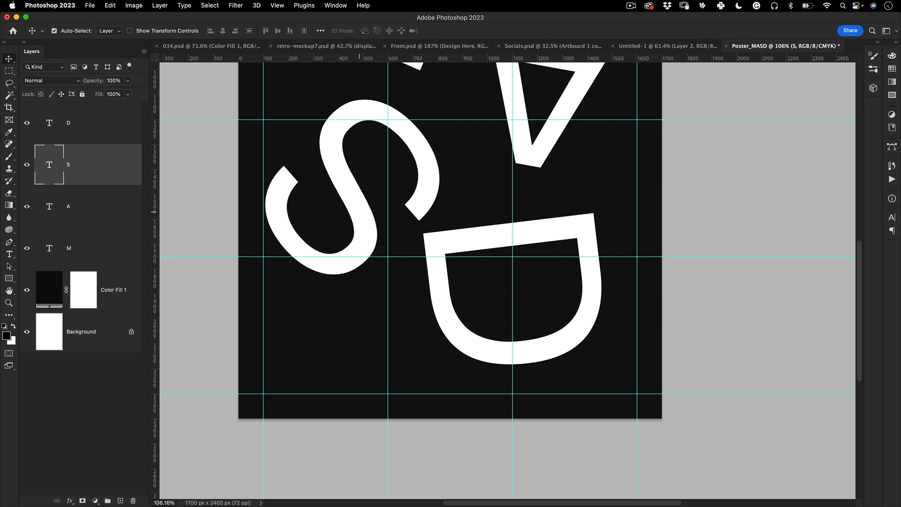
Fine-tune the letter S so its left edge touches the left margin guide, shifting it slightly downward
{"action": "key", "text": "Left"}
{"action": "key", "text": "Left"}
{"action": "key", "text": "Left"}
{"action": "key", "text": "Left"}
{"action": "key", "text": "Up"}
{"action": "key", "text": "Up"}
{"action": "key", "text": "Up"}
{"action": "key", "text": "Left"}
{"action": "key", "text": "Left"}
{"action": "key", "text": "Left"}
{"action": "key", "text": "Left"}
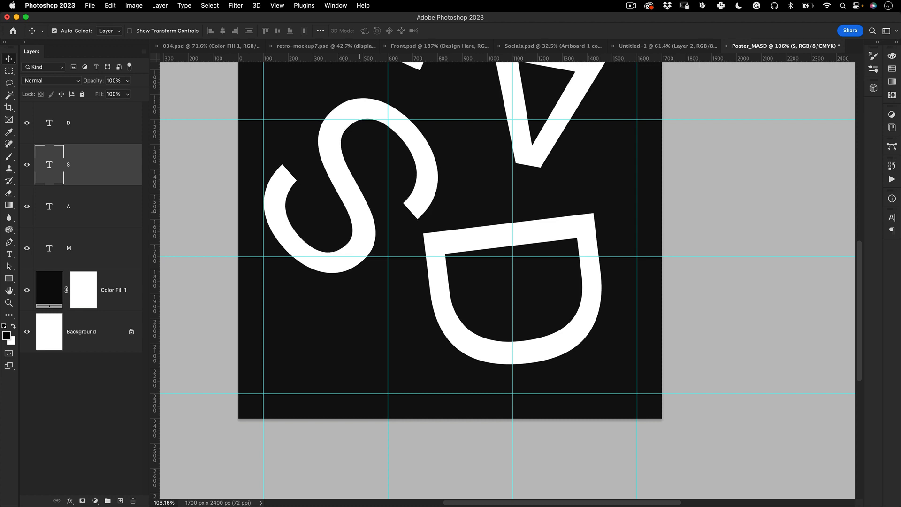
{"action": "key", "text": "Up"}
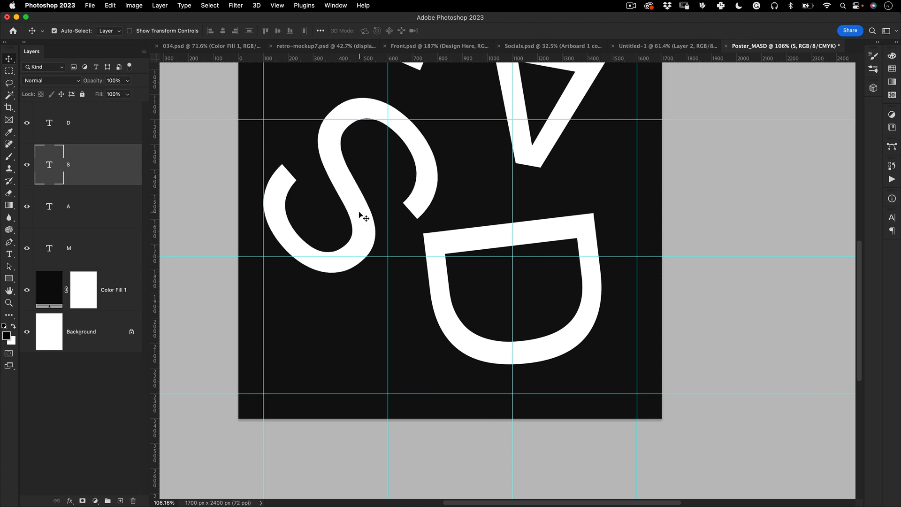
{"action": "key", "text": "Down"}
{"action": "key", "text": "Down"}
{"action": "key", "text": "Down"}
{"action": "key", "text": "Down"}
{"action": "key", "text": "Down"}
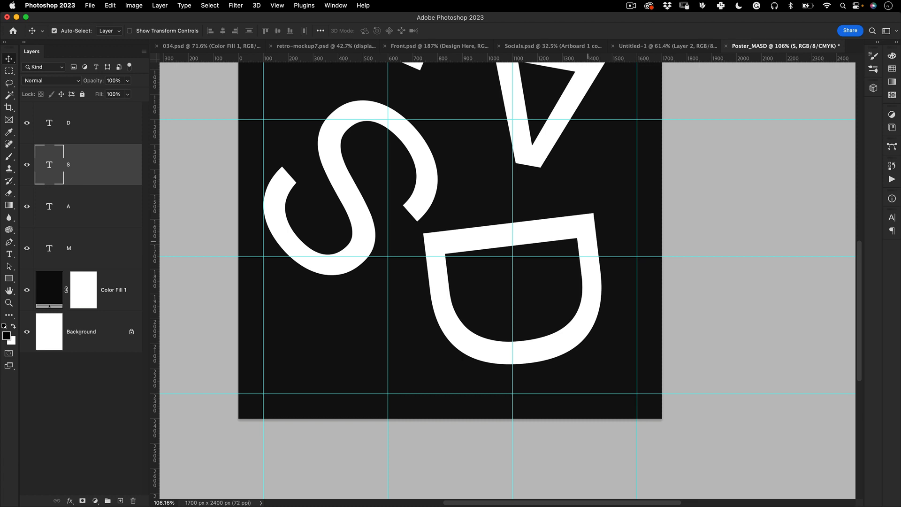
Move the letter D into the lower-right corner of the poster, aligned with the right and bottom margin guides
{"action": "left_click", "coordinate": [592, 317]}
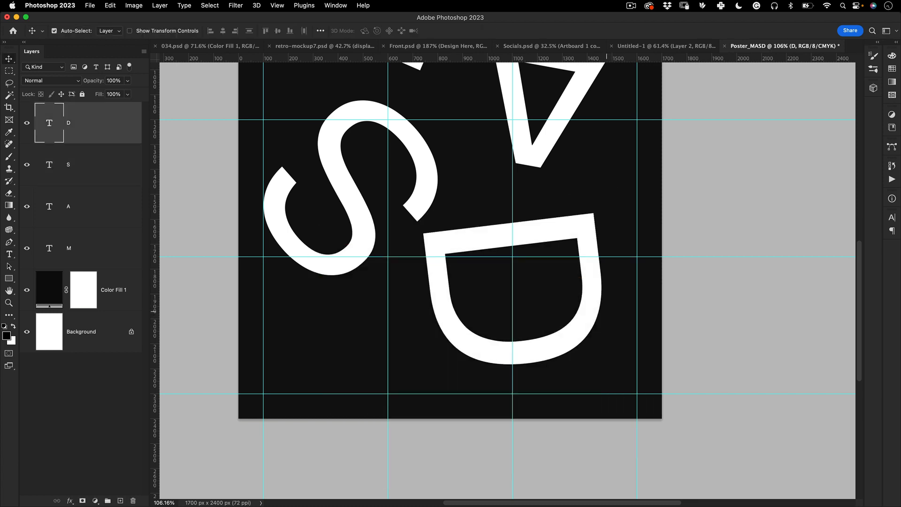
{"action": "left_click_drag", "start_coordinate": [571, 219], "coordinate": [598, 260]}
{"action": "key", "text": "Left"}
{"action": "key", "text": "Left"}
{"action": "key", "text": "Left"}
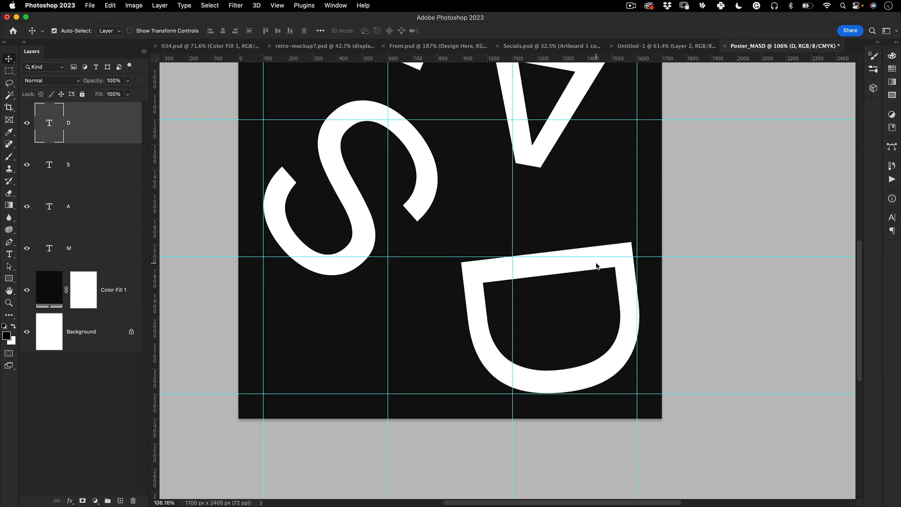
{"action": "key", "text": "Left"}
{"action": "key", "text": "Left"}
{"action": "key", "text": "Left"}
{"action": "key", "text": "Left"}
{"action": "key", "text": "Left"}
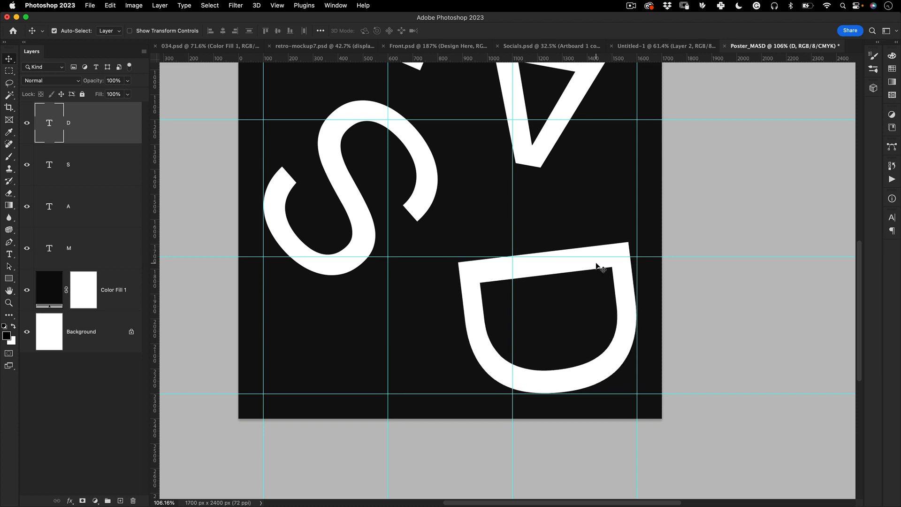
{"action": "key", "text": "Right"}
{"action": "key", "text": "Right"}
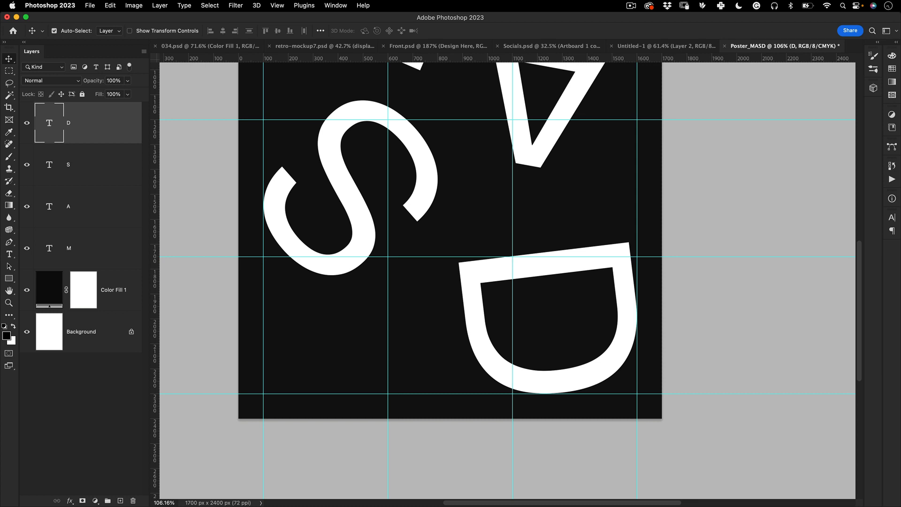
Move the letter A downward along the right margin guide to balance its spacing between the M and the D
{"action": "key", "text": "z"}
{"action": "left_click_drag", "start_coordinate": [475, 197], "coordinate": [427, 210]}
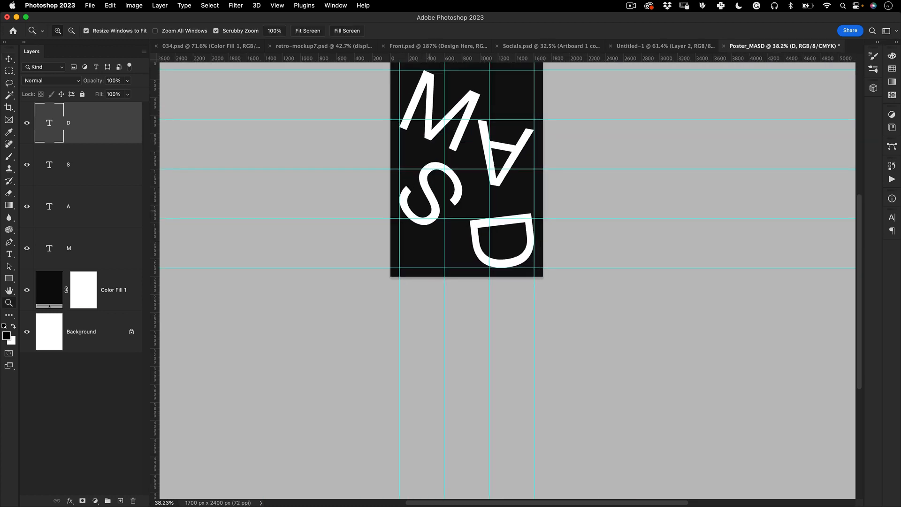
{"action": "left_click_drag", "start_coordinate": [498, 167], "coordinate": [478, 175]}
{"action": "key", "text": "super+space"}
{"action": "key", "text": "Left"}
{"action": "key", "text": "Down"}
{"action": "key", "text": "Down"}
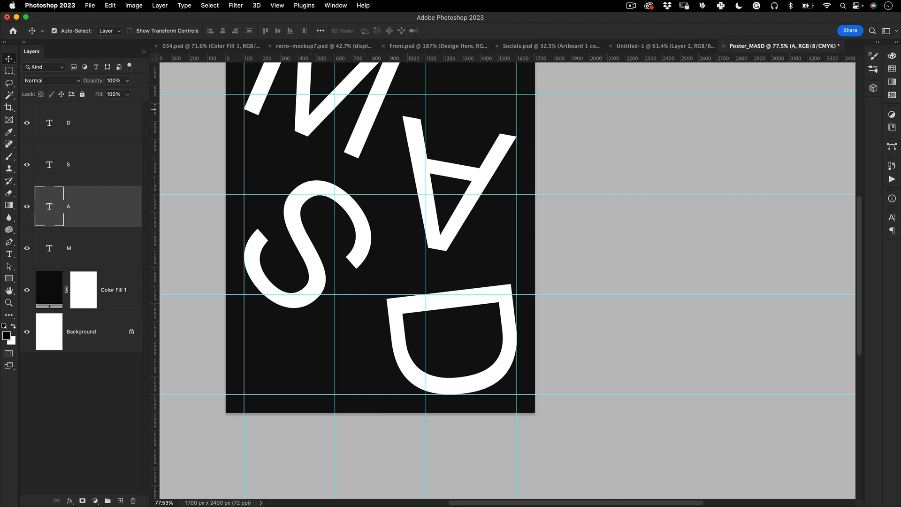
Hide the guides and bring the whole poster into view
{"action": "key", "text": "super+space"}
{"action": "left_click_drag", "start_coordinate": [500, 158], "coordinate": [441, 173]}
{"action": "key", "text": "super+semicolon"}
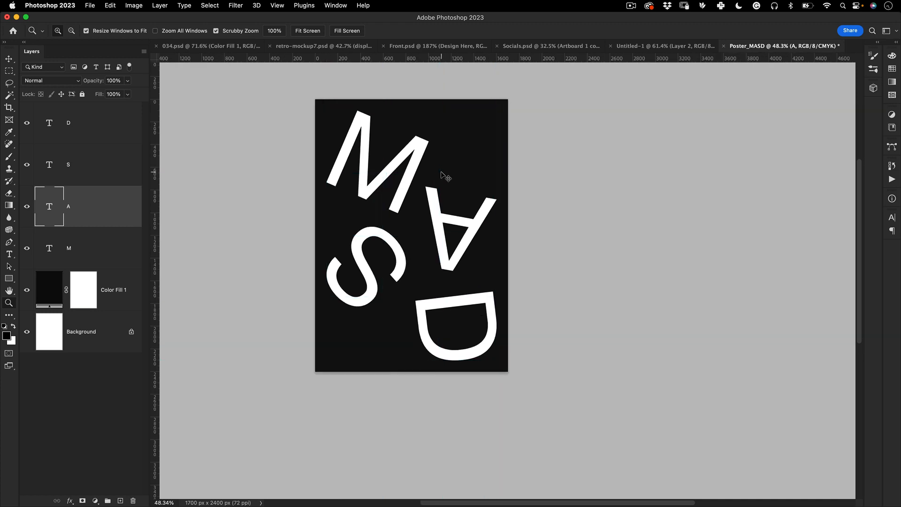
{"action": "left_click", "coordinate": [277, 6]}
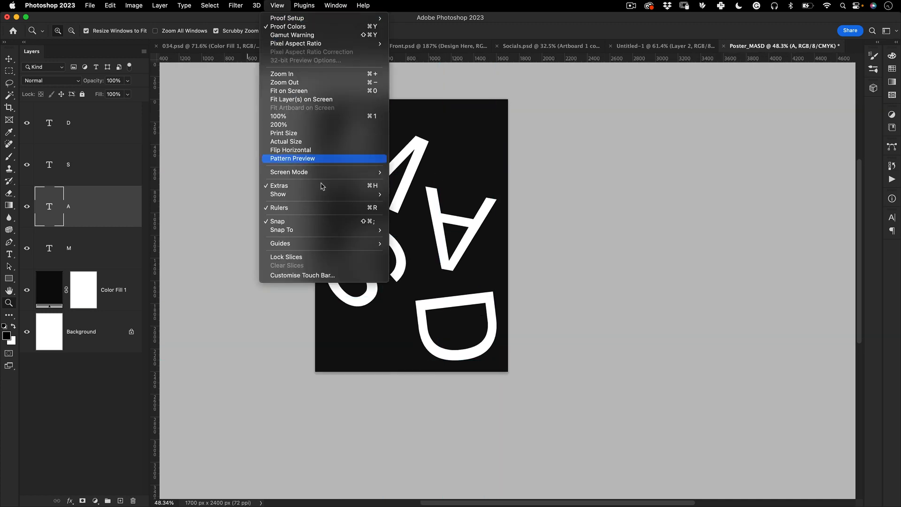
{"action": "mouse_move", "coordinate": [301, 243]}
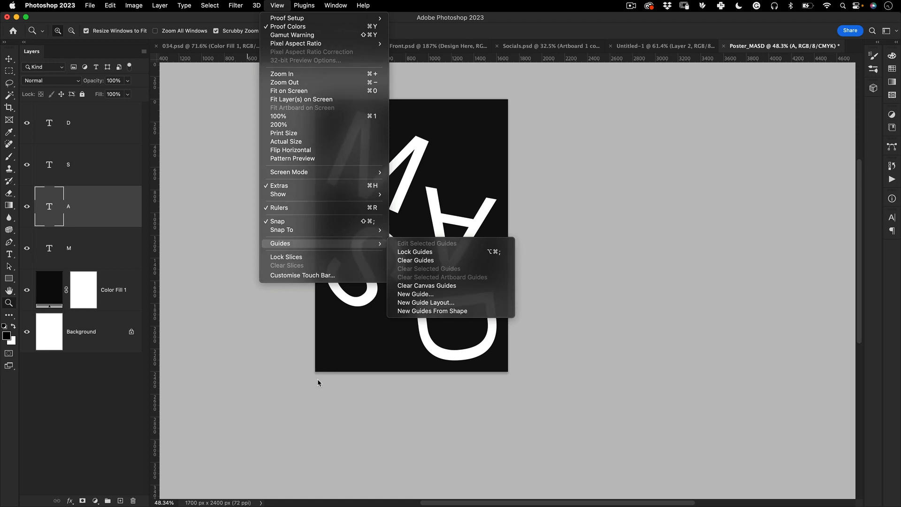
{"action": "left_click", "coordinate": [300, 294]}
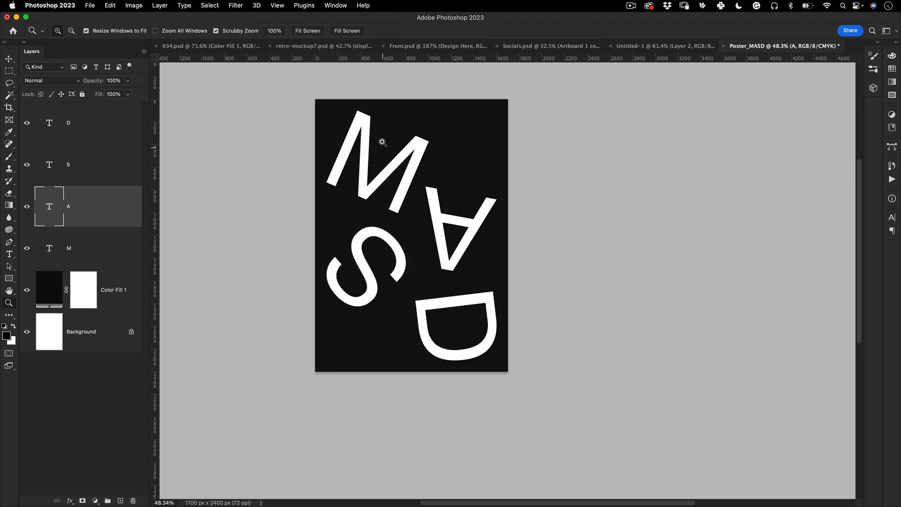
Add an empty layer above the M layer and set the soft round brush to 1040 px
{"action": "left_click", "coordinate": [79, 251]}
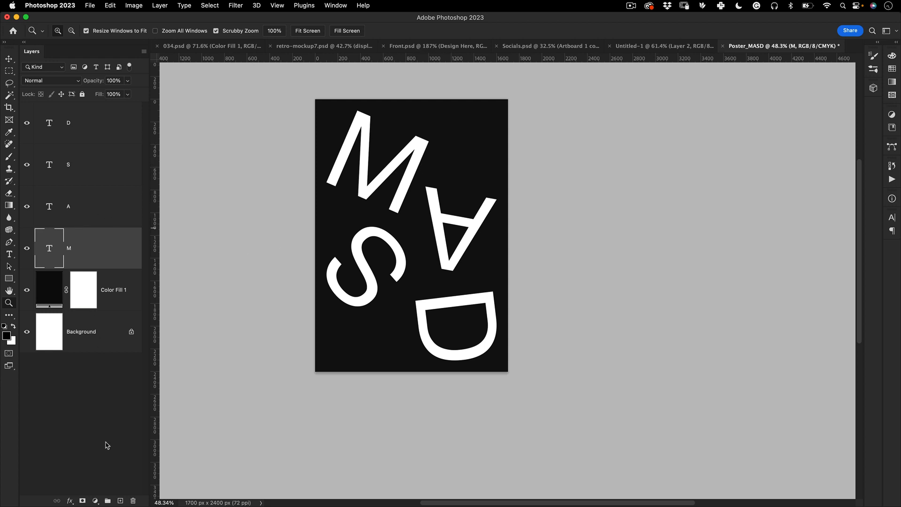
{"action": "left_click", "coordinate": [120, 501]}
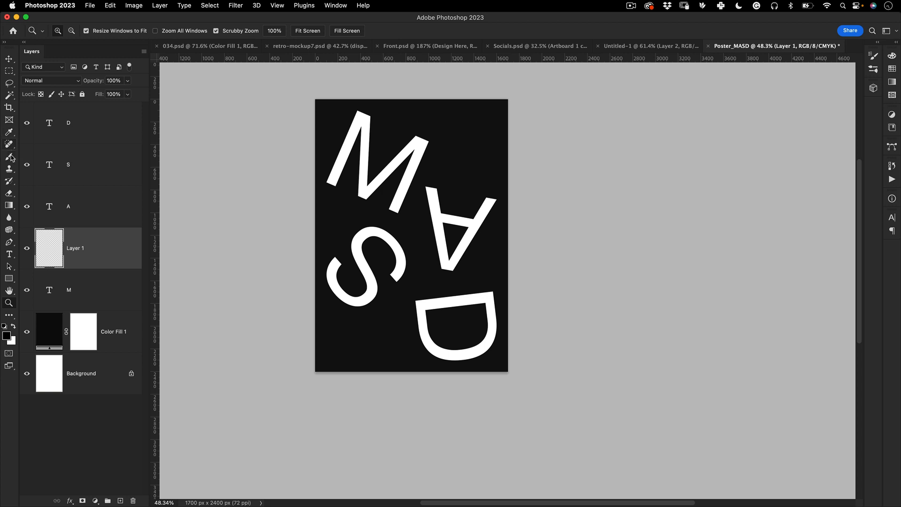
{"action": "left_click_drag", "start_coordinate": [12, 158], "coordinate": [37, 158]}
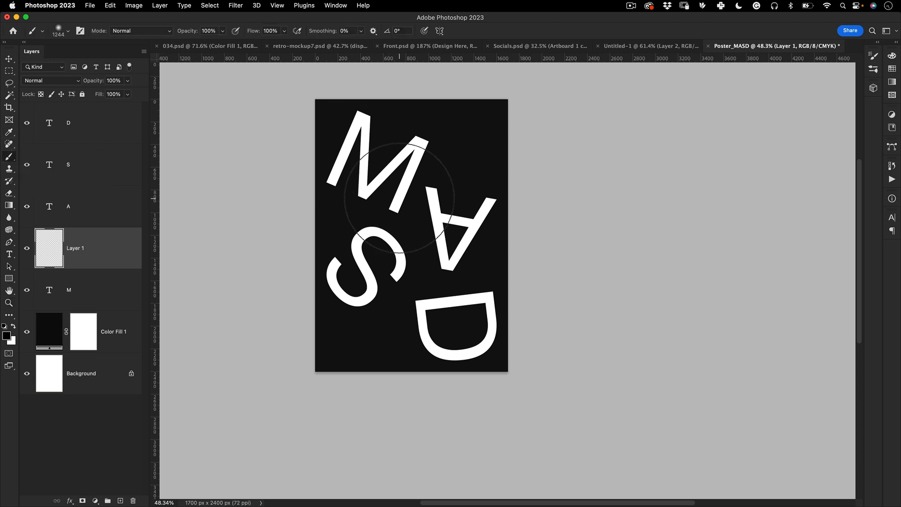
{"action": "right_click", "coordinate": [401, 198]}
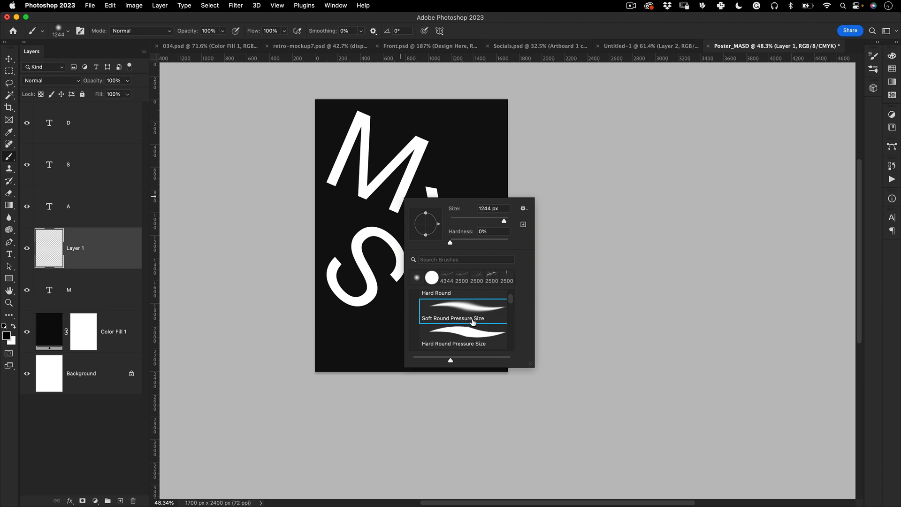
{"action": "left_click_drag", "start_coordinate": [504, 221], "coordinate": [503, 230]}
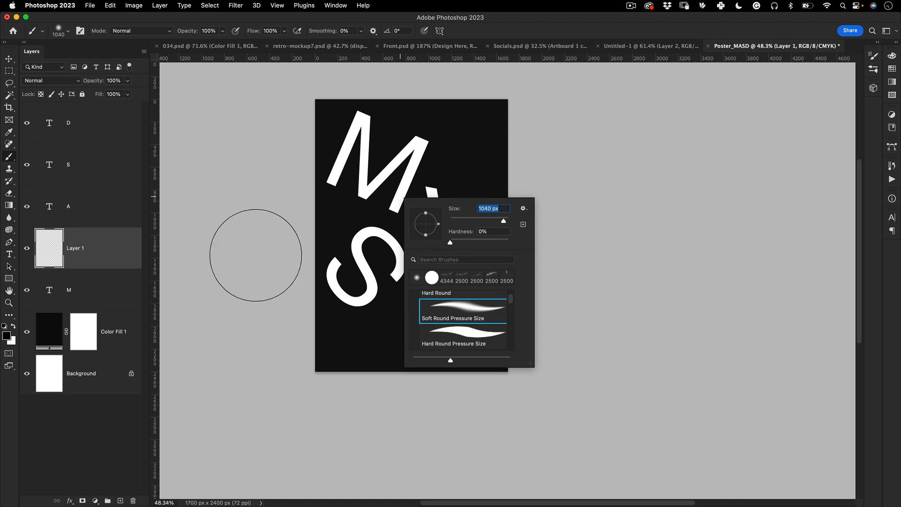
{"action": "left_click", "coordinate": [337, 215]}
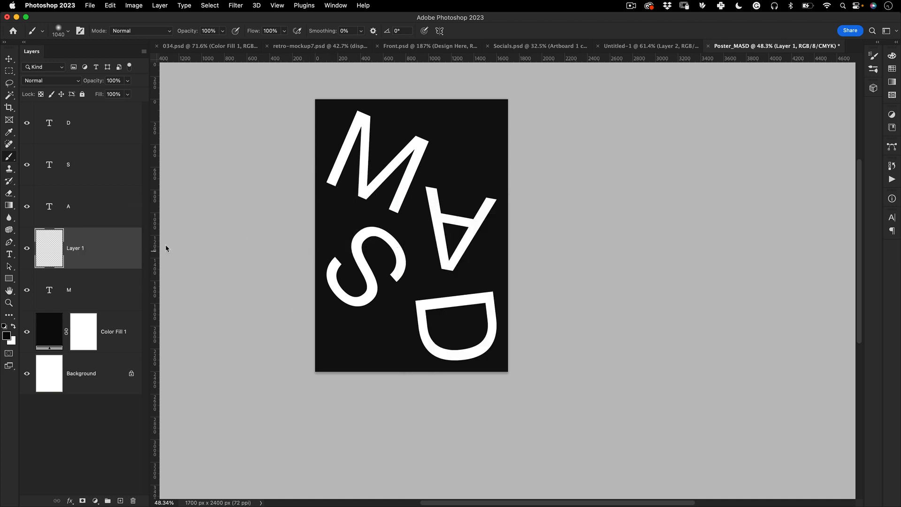
Paint soft black shading over the lower part of the M on the new layer, undoing unwanted test strokes
{"action": "left_click", "coordinate": [388, 207]}
{"action": "key", "text": "super+z"}
{"action": "mouse_move", "coordinate": [375, 176]}
{"action": "left_mouse_down"}
{"action": "mouse_move", "coordinate": [399, 182]}
{"action": "mouse_move", "coordinate": [375, 193]}
{"action": "mouse_move", "coordinate": [364, 229]}
{"action": "mouse_move", "coordinate": [382, 206]}
{"action": "mouse_move", "coordinate": [360, 217]}
{"action": "mouse_move", "coordinate": [391, 208]}
{"action": "mouse_move", "coordinate": [378, 213]}
{"action": "left_mouse_up"}
{"action": "key", "text": "super+z"}
{"action": "key", "text": "super+z"}
{"action": "key", "text": "super+z"}
{"action": "key", "text": "super+z"}
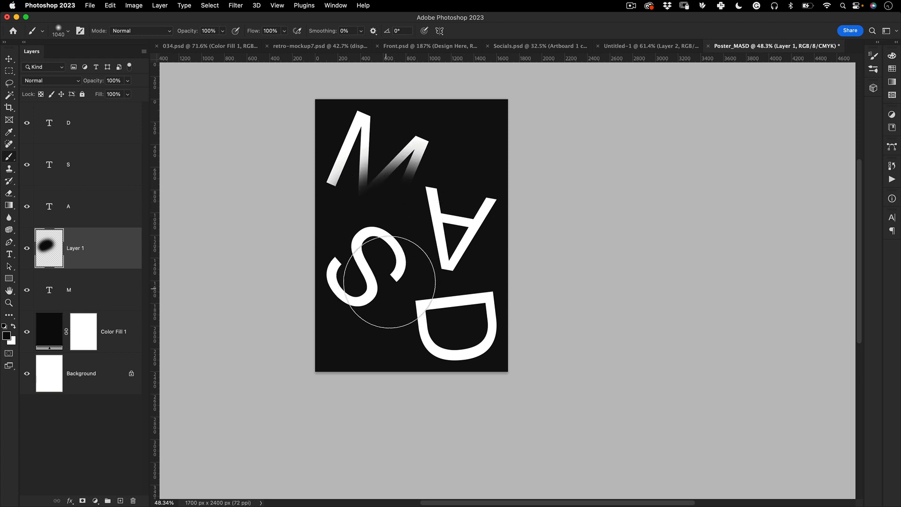
Duplicate the soft black shading layer and place the copy directly above the A layer
{"action": "left_click", "coordinate": [61, 402]}
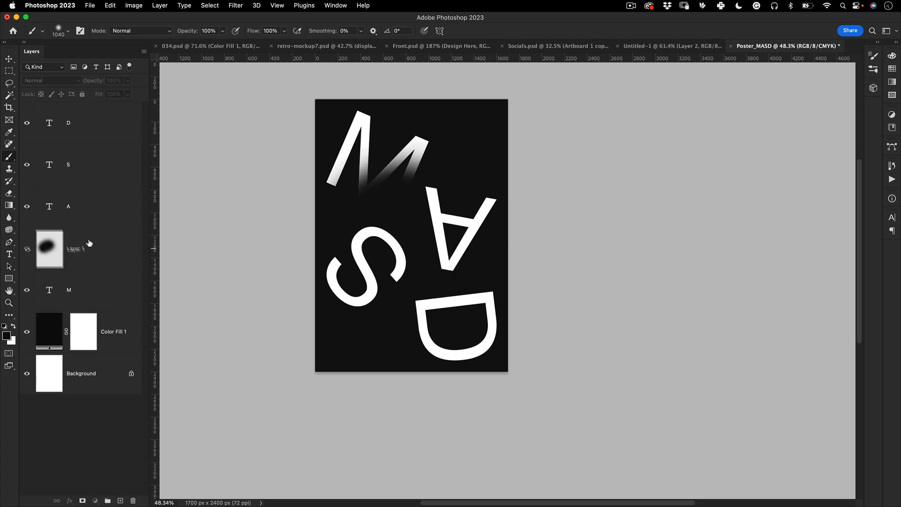
{"action": "left_click", "coordinate": [87, 247]}
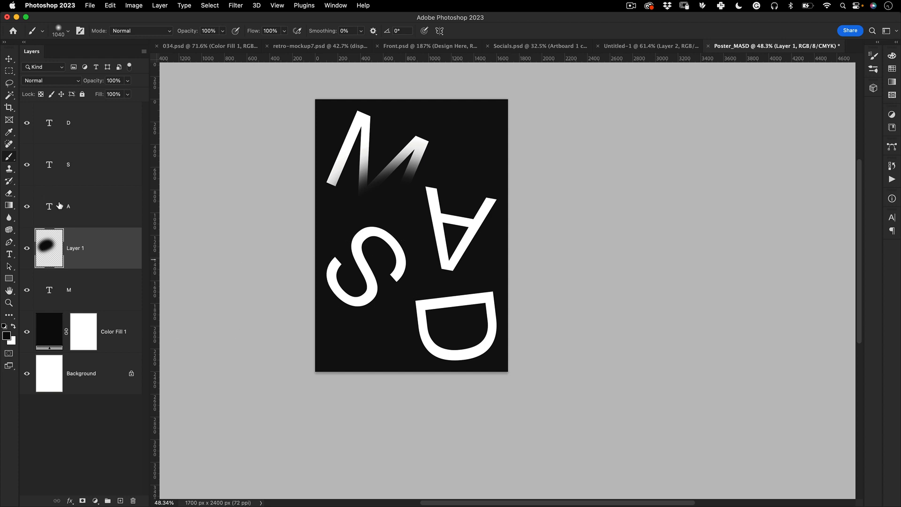
{"action": "left_click", "coordinate": [60, 207]}
{"action": "left_click", "coordinate": [60, 247]}
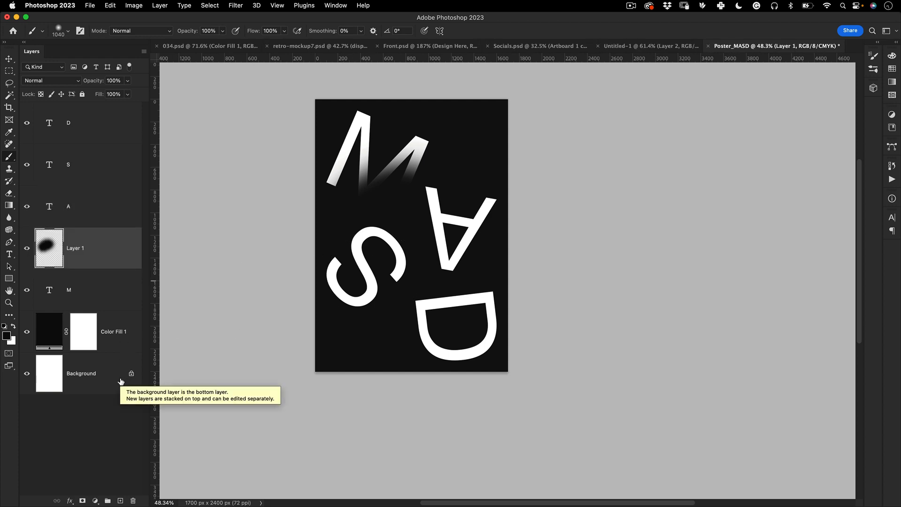
{"action": "key", "text": "super+j"}
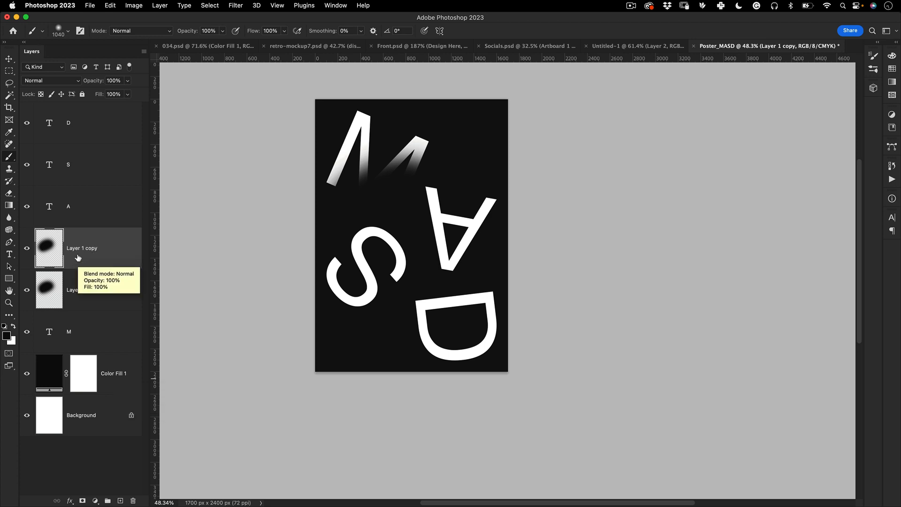
{"action": "left_click_drag", "start_coordinate": [92, 248], "coordinate": [83, 186]}
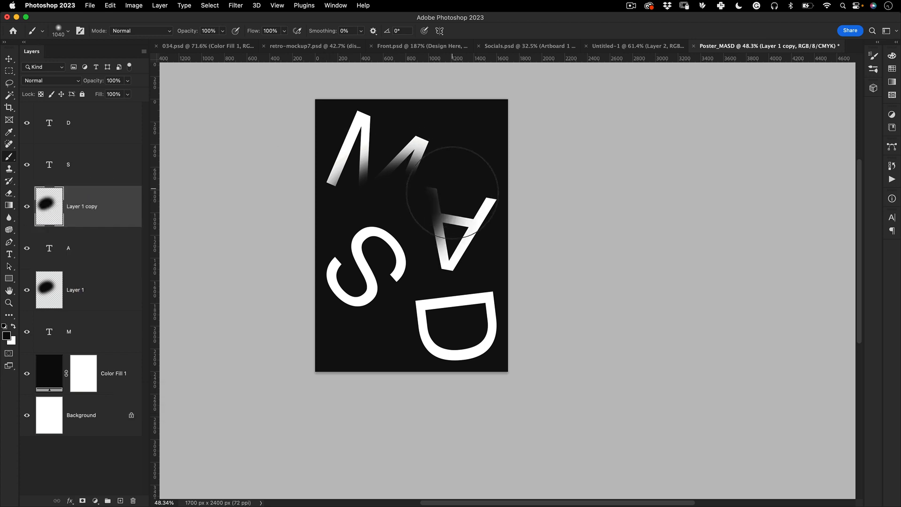
Rotate and reposition the shading copy so it darkens the lower part of the letter A
{"action": "key", "text": "v"}
{"action": "mouse_move", "coordinate": [411, 207]}
{"action": "left_mouse_down"}
{"action": "mouse_move", "coordinate": [487, 261]}
{"action": "mouse_move", "coordinate": [512, 256]}
{"action": "left_mouse_up"}
{"action": "key", "text": "super+t"}
{"action": "left_click_drag", "start_coordinate": [632, 322], "coordinate": [587, 188]}
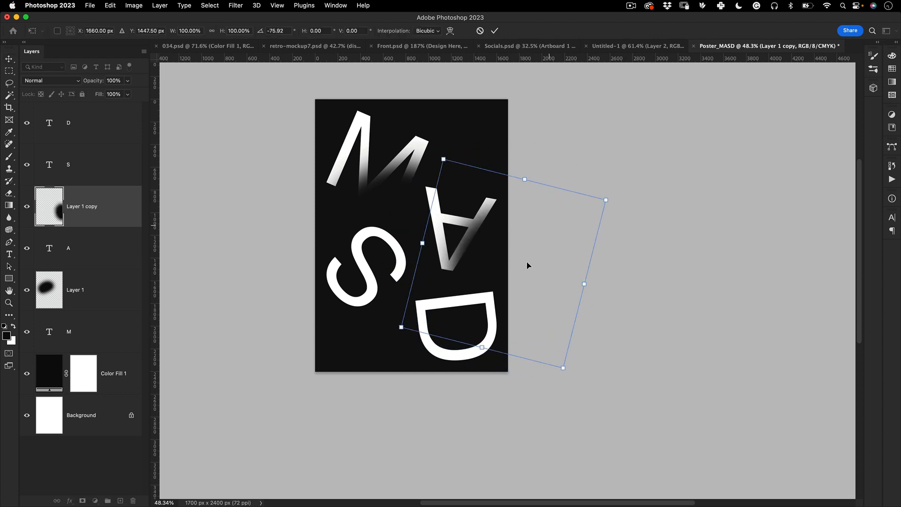
{"action": "left_click_drag", "start_coordinate": [489, 279], "coordinate": [498, 222]}
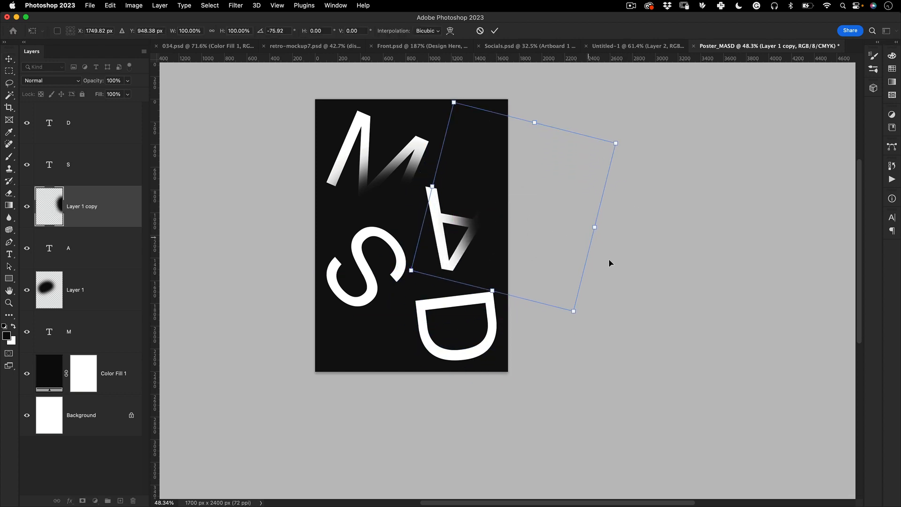
{"action": "left_click_drag", "start_coordinate": [606, 271], "coordinate": [589, 150]}
{"action": "left_click_drag", "start_coordinate": [523, 243], "coordinate": [488, 304]}
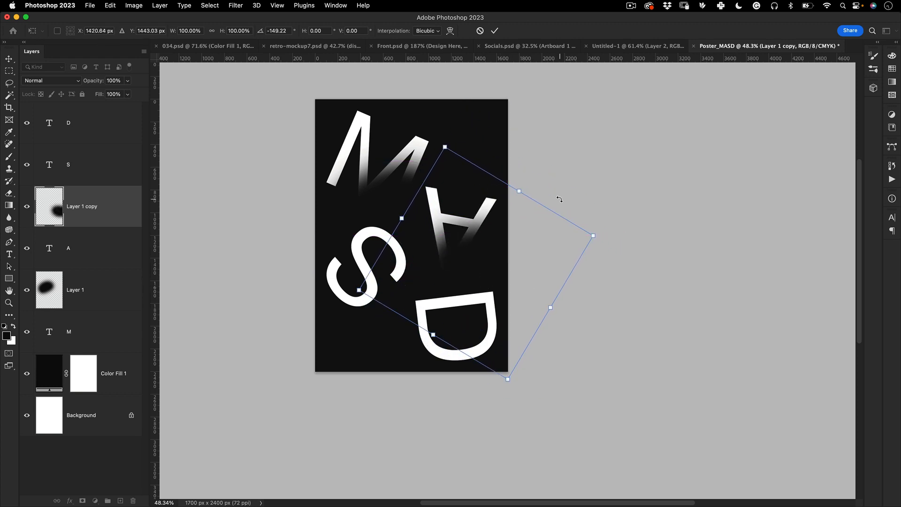
{"action": "key", "text": "Return"}
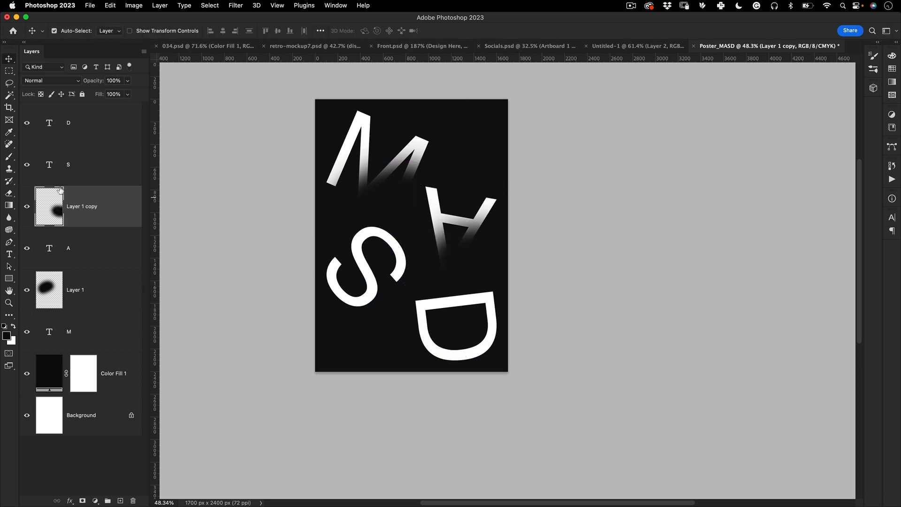
Duplicate the shading above the S layer and rotate and move the copy over the lower part of the S
{"action": "key", "text": "super+j"}
{"action": "left_click_drag", "start_coordinate": [70, 188], "coordinate": [51, 151]}
{"action": "key", "text": "super+t"}
{"action": "left_click_drag", "start_coordinate": [626, 283], "coordinate": [525, 347]}
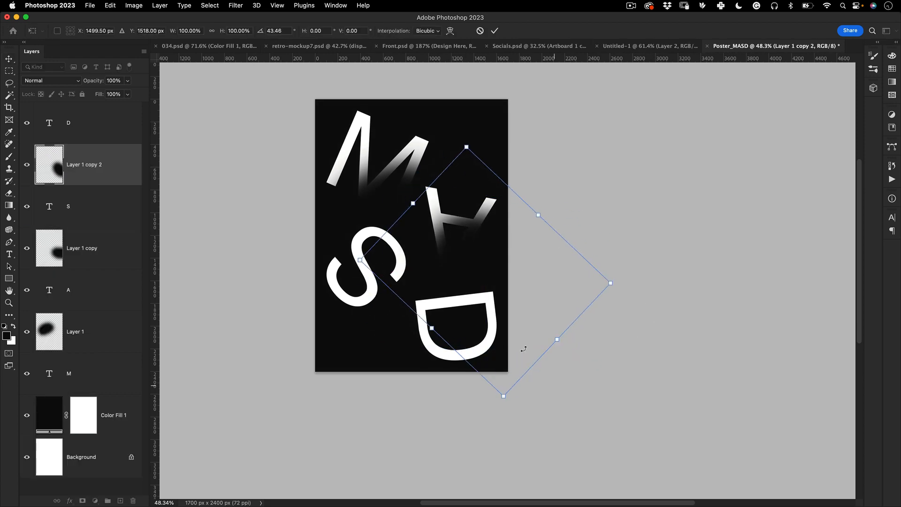
{"action": "left_click_drag", "start_coordinate": [492, 255], "coordinate": [357, 302]}
{"action": "key", "text": "Return"}
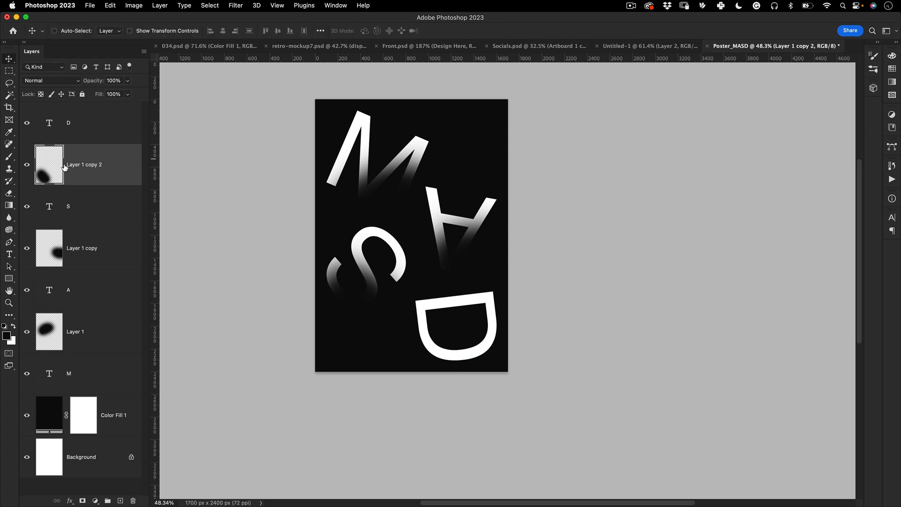
Duplicate the S shading above the D layer and move the copy over the lower part of the D
{"action": "key", "text": "super+j"}
{"action": "left_click_drag", "start_coordinate": [69, 169], "coordinate": [71, 107]}
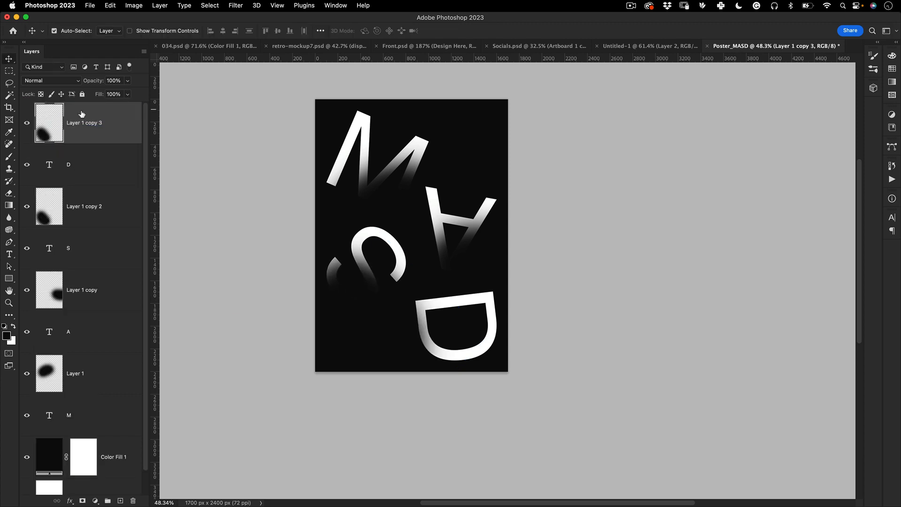
{"action": "mouse_move", "coordinate": [396, 269]}
{"action": "left_mouse_down"}
{"action": "mouse_move", "coordinate": [368, 308]}
{"action": "mouse_move", "coordinate": [475, 364]}
{"action": "mouse_move", "coordinate": [486, 348]}
{"action": "mouse_move", "coordinate": [479, 346]}
{"action": "left_mouse_up"}
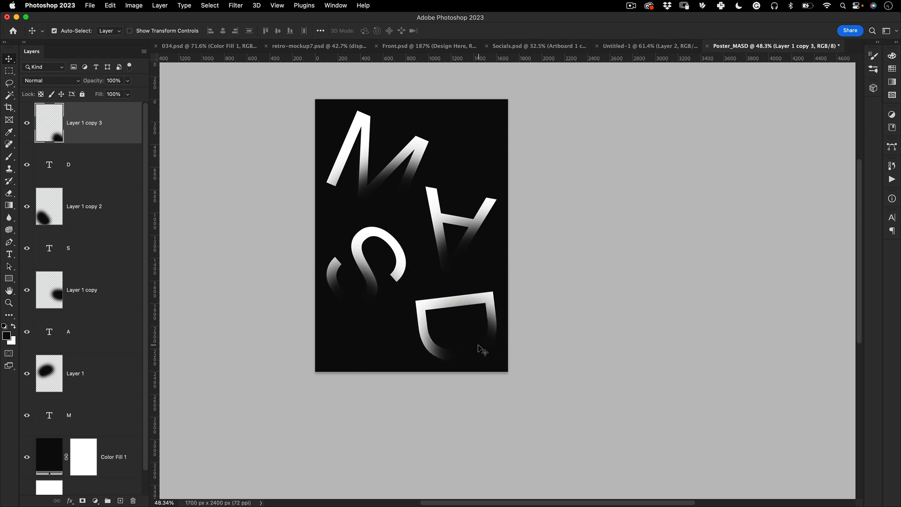
Examine the shading on all four letters at different magnifications and check the layer stack
{"action": "key", "text": "z"}
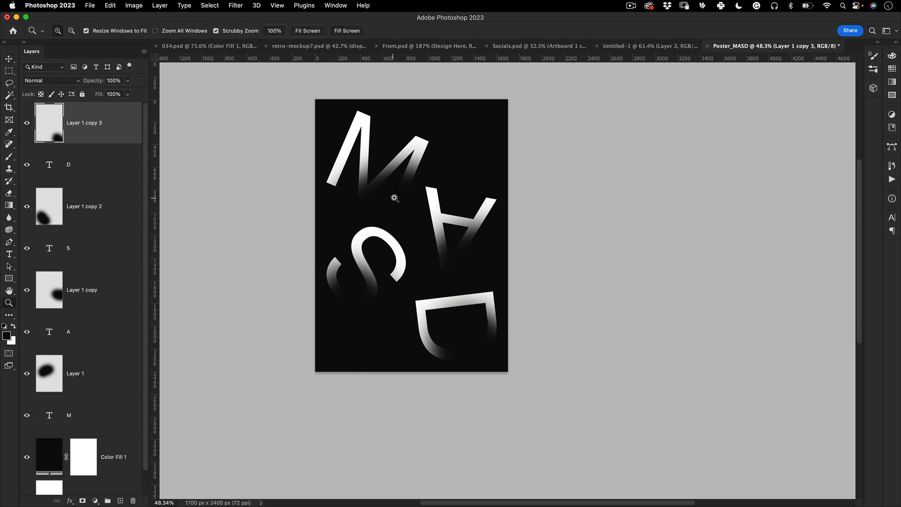
{"action": "left_click_drag", "start_coordinate": [389, 196], "coordinate": [447, 165]}
{"action": "left_click_drag", "start_coordinate": [457, 217], "coordinate": [420, 201]}
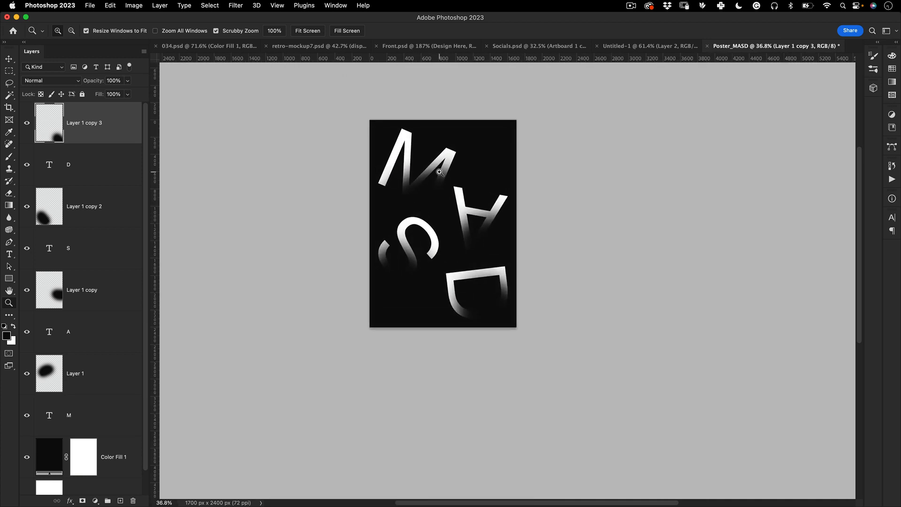
{"action": "left_click_drag", "start_coordinate": [439, 223], "coordinate": [477, 201]}
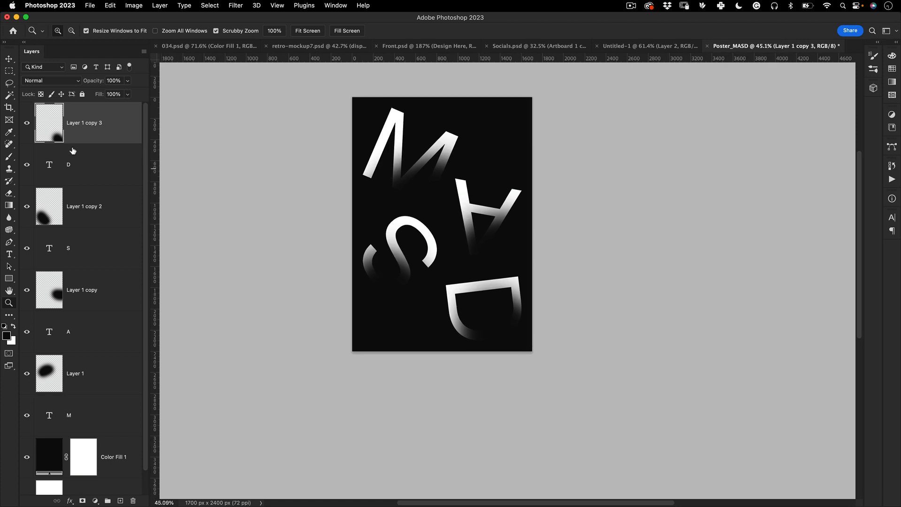
{"action": "left_click", "coordinate": [94, 430]}
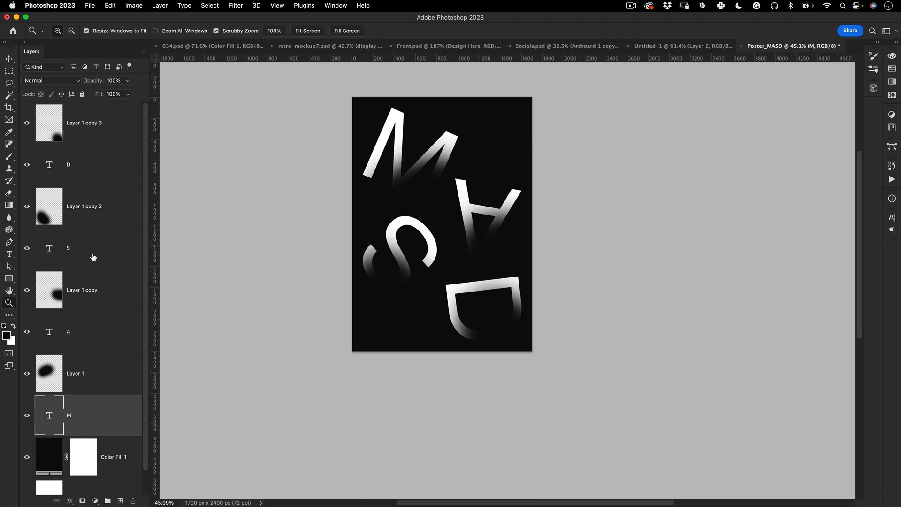
{"action": "left_click", "coordinate": [122, 458]}
{"action": "left_click", "coordinate": [141, 397]}
{"action": "left_click_drag", "start_coordinate": [452, 224], "coordinate": [456, 210]}
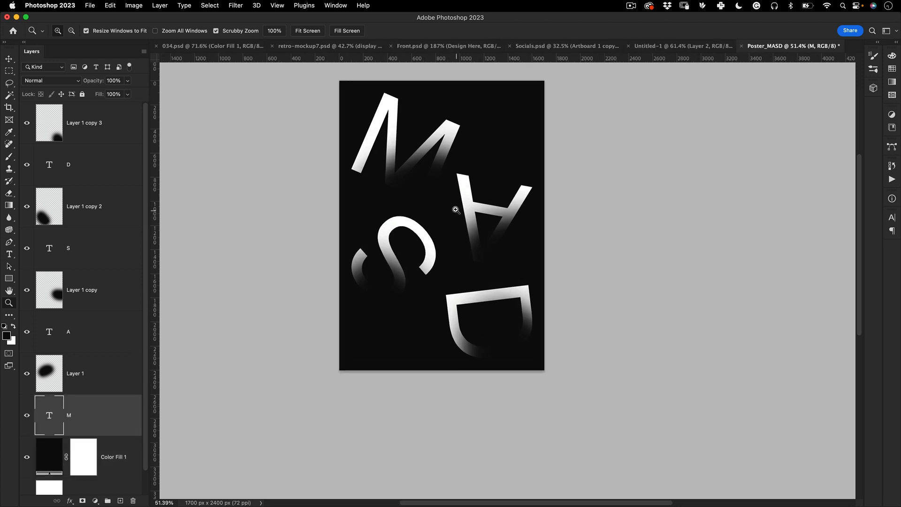
Switch to Illustrator and create a new 1000 x 1000 px document
{"action": "key", "text": "super+Tab"}
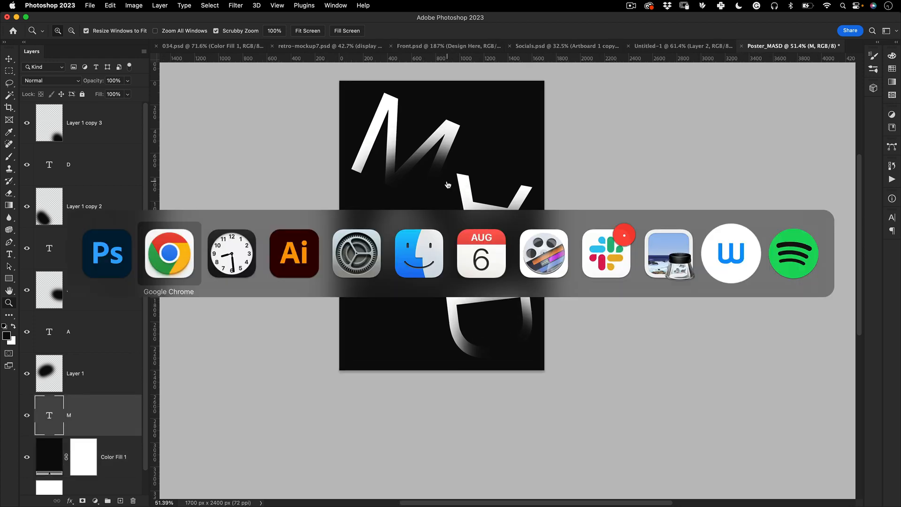
{"action": "left_click", "coordinate": [309, 228]}
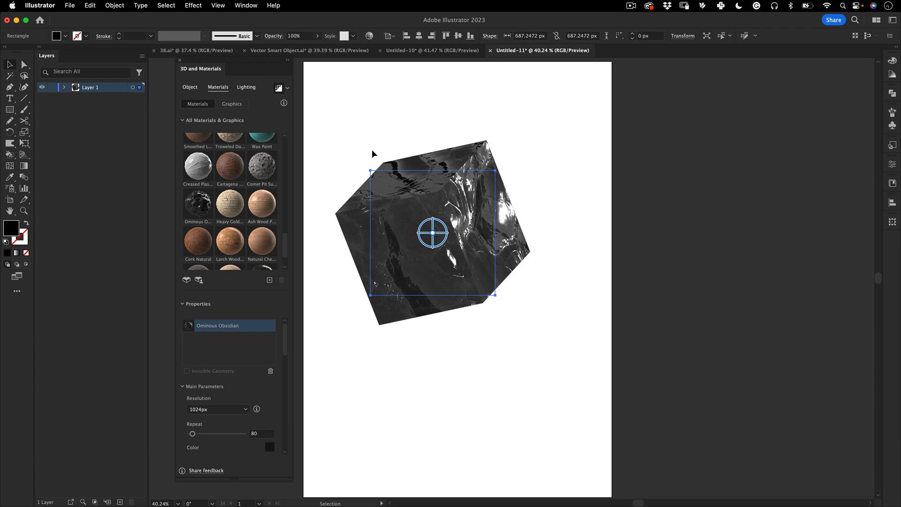
{"action": "key", "text": "a"}
{"action": "key", "text": "super+n"}
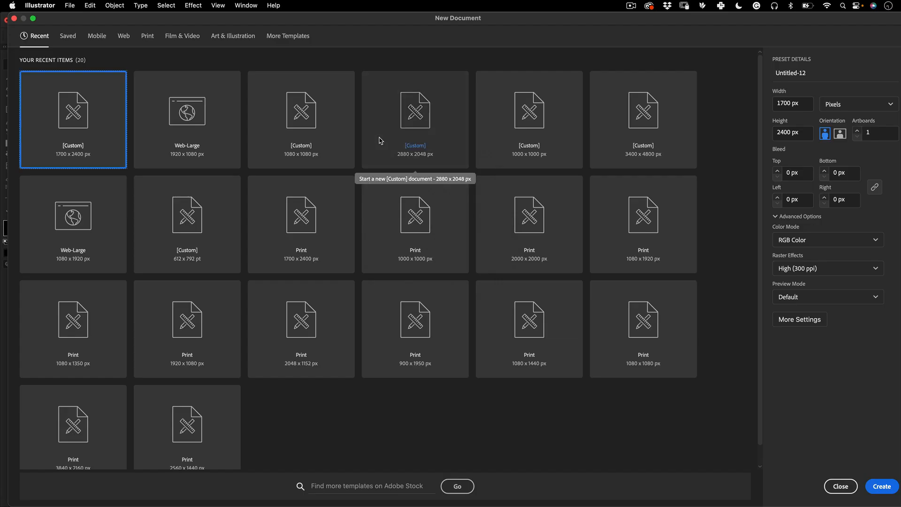
{"action": "left_click_drag", "start_coordinate": [785, 21], "coordinate": [777, 21]}
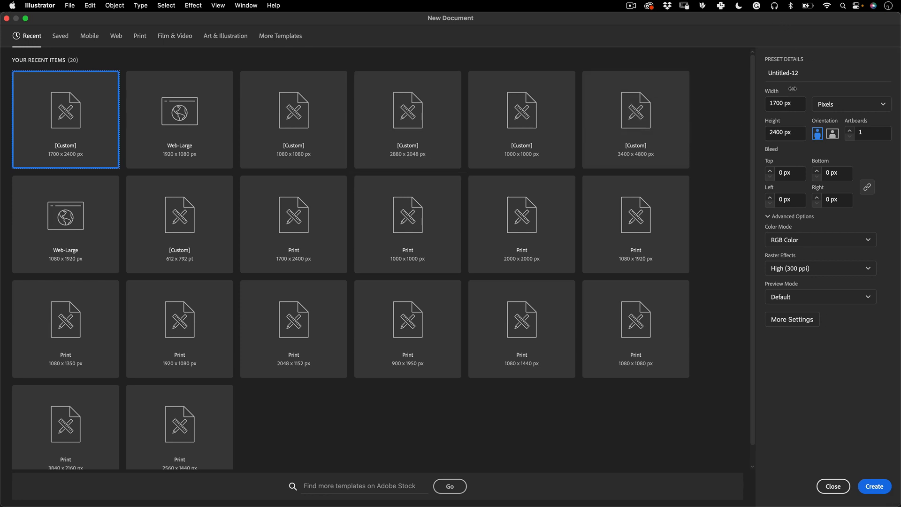
{"action": "left_click", "coordinate": [793, 104]}
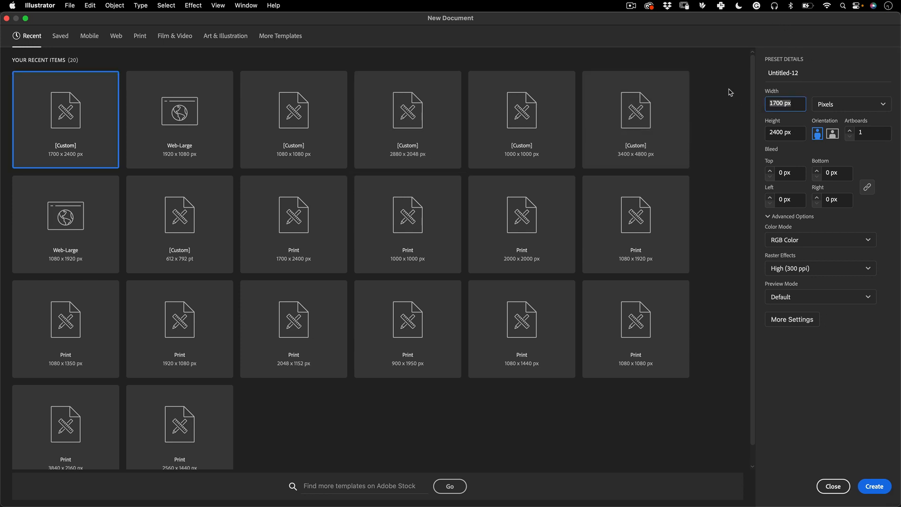
{"action": "type", "text": "100"}
{"action": "type", "text": "1"}
{"action": "key", "text": "Return"}
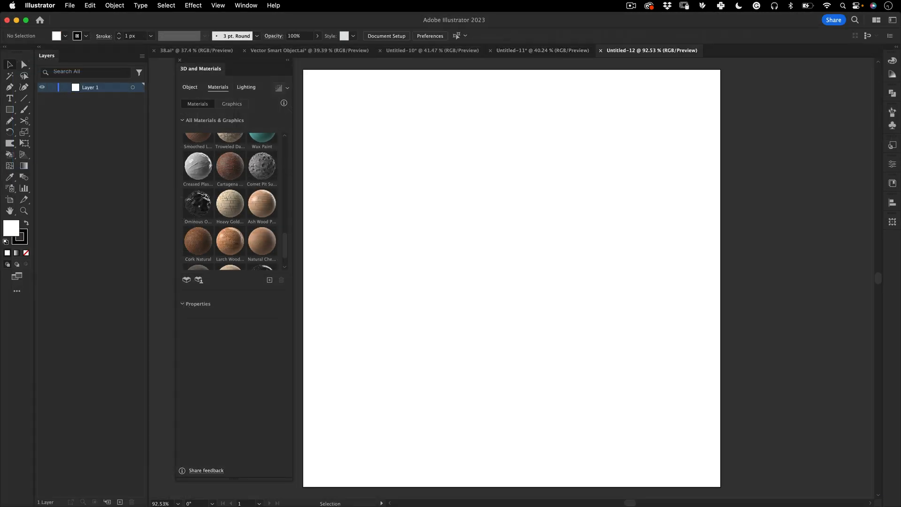
Close the 3D and Materials settings and bring the whole artboard into view
{"action": "left_click", "coordinate": [180, 60]}
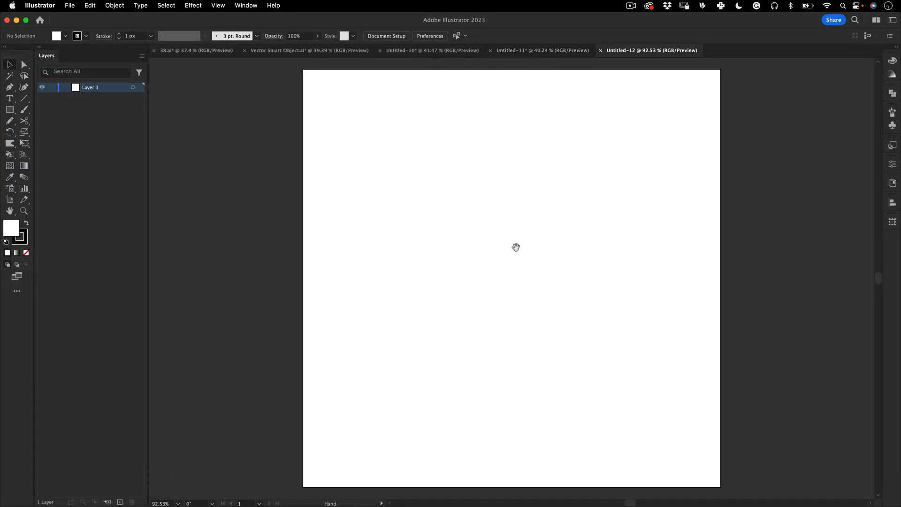
{"action": "left_click_drag", "start_coordinate": [503, 243], "coordinate": [446, 194]}
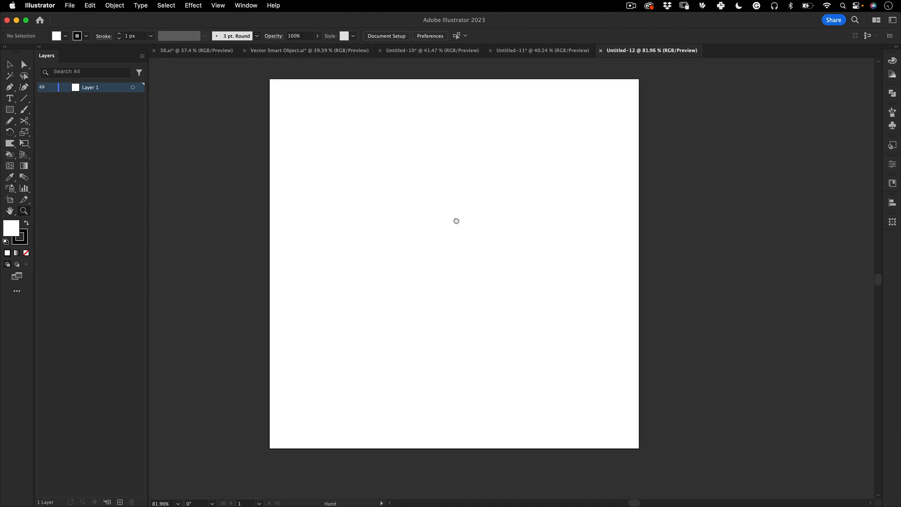
{"action": "mouse_move", "coordinate": [456, 221]}
{"action": "left_mouse_down"}
{"action": "mouse_move", "coordinate": [435, 233]}
{"action": "mouse_move", "coordinate": [445, 229]}
{"action": "left_mouse_up"}
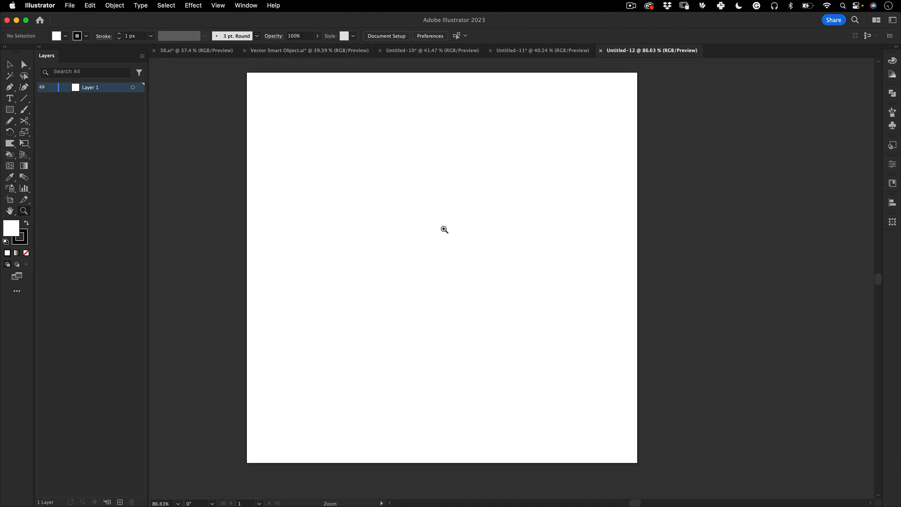
{"action": "left_click", "coordinate": [10, 109]}
{"action": "mouse_move", "coordinate": [440, 260]}
{"action": "left_mouse_down"}
{"action": "mouse_move", "coordinate": [499, 244]}
{"action": "mouse_move", "coordinate": [501, 253]}
{"action": "left_mouse_up"}
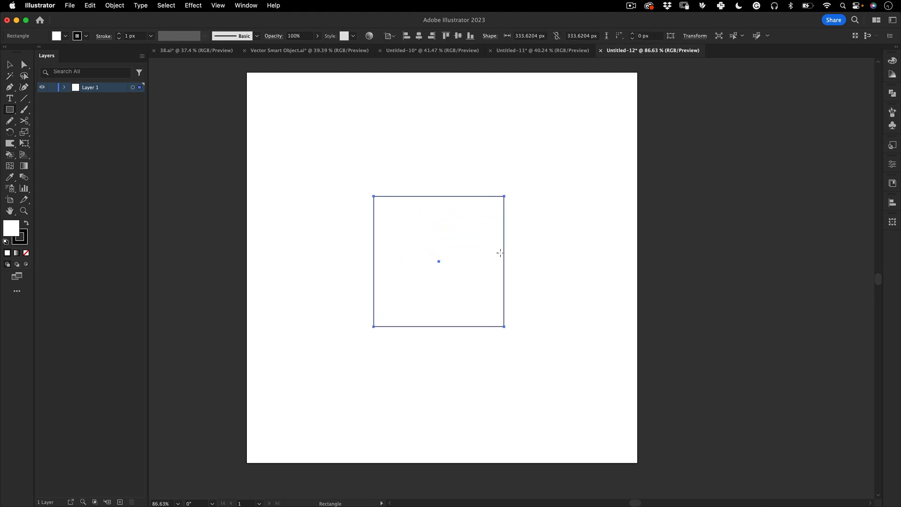
{"action": "key", "text": "v"}
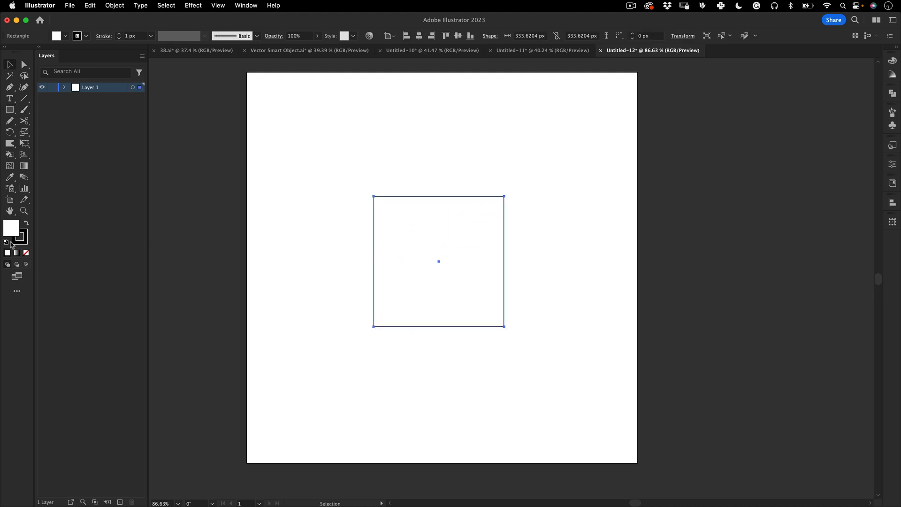
{"action": "left_click", "coordinate": [26, 241]}
{"action": "left_click_drag", "start_coordinate": [318, 133], "coordinate": [398, 264]}
{"action": "left_click_drag", "start_coordinate": [542, 151], "coordinate": [380, 354]}
{"action": "key", "text": "super+z"}
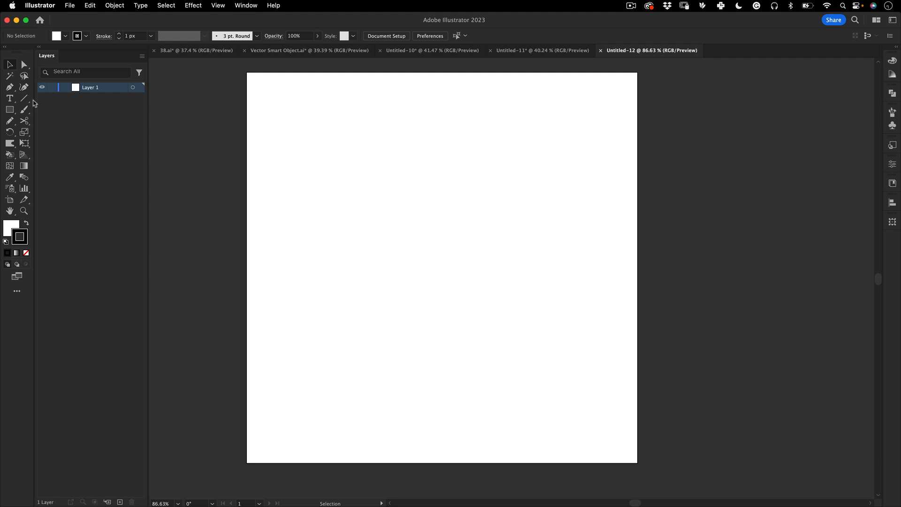
Draw a square near the middle of the artboard with the Rectangle tool and set its size to 250 x 250 px
{"action": "left_click", "coordinate": [10, 110]}
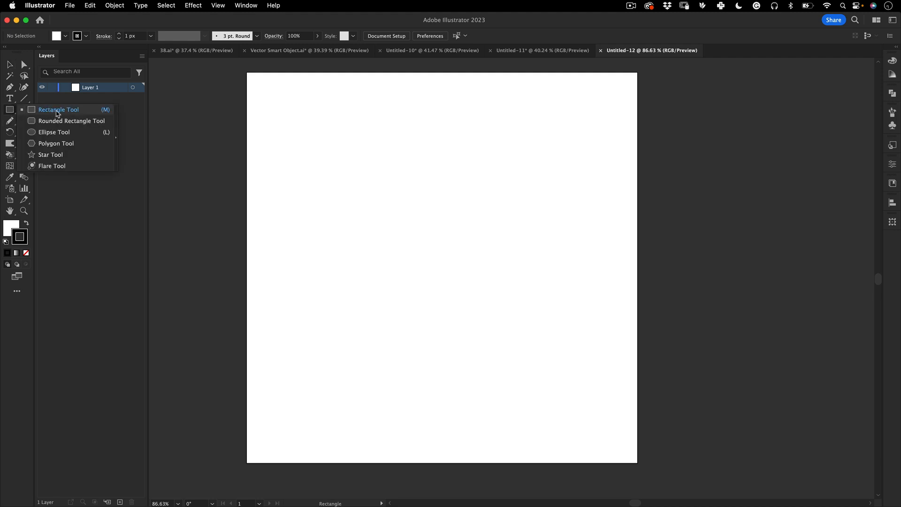
{"action": "left_click", "coordinate": [57, 111]}
{"action": "left_click_drag", "start_coordinate": [439, 275], "coordinate": [489, 245]}
{"action": "left_click", "coordinate": [541, 37]}
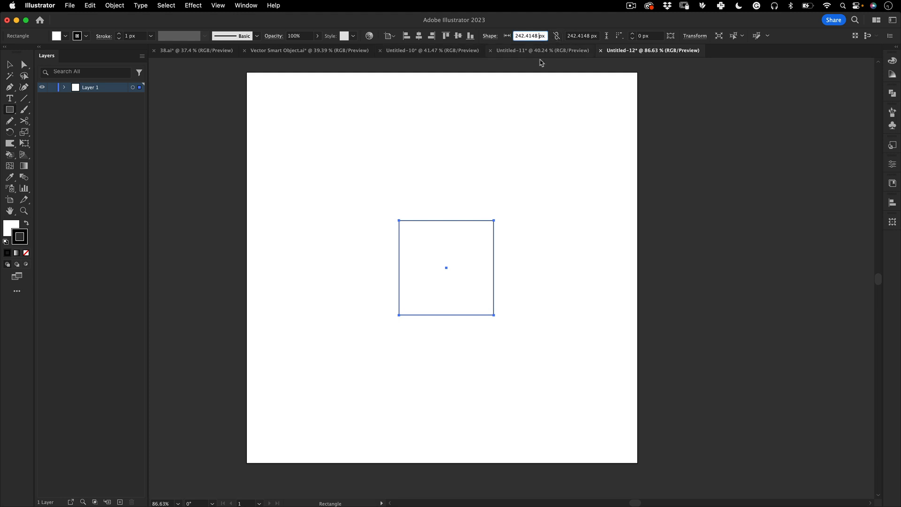
{"action": "type", "text": "250"}
{"action": "key", "text": "Tab"}
{"action": "type", "text": "2"}
{"action": "key", "text": "Return"}
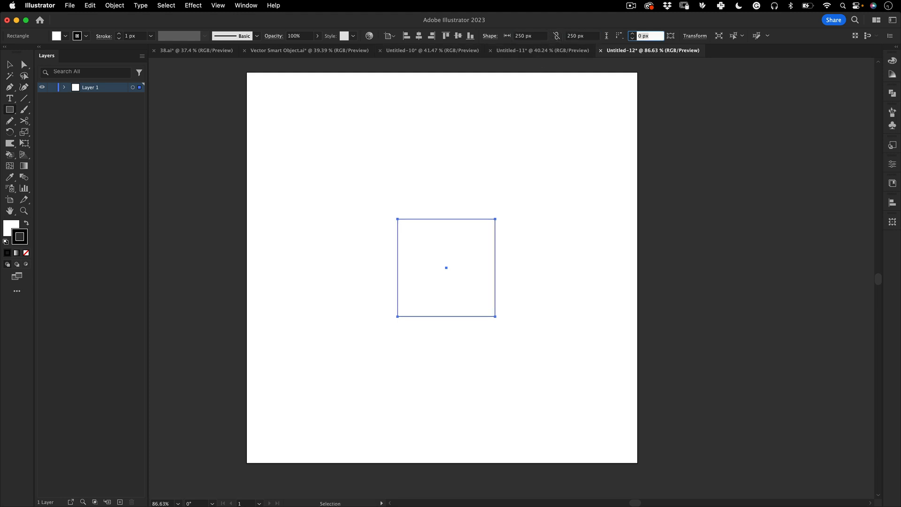
Remove the square's stroke and make its fill the active color attribute
{"action": "key", "text": "v"}
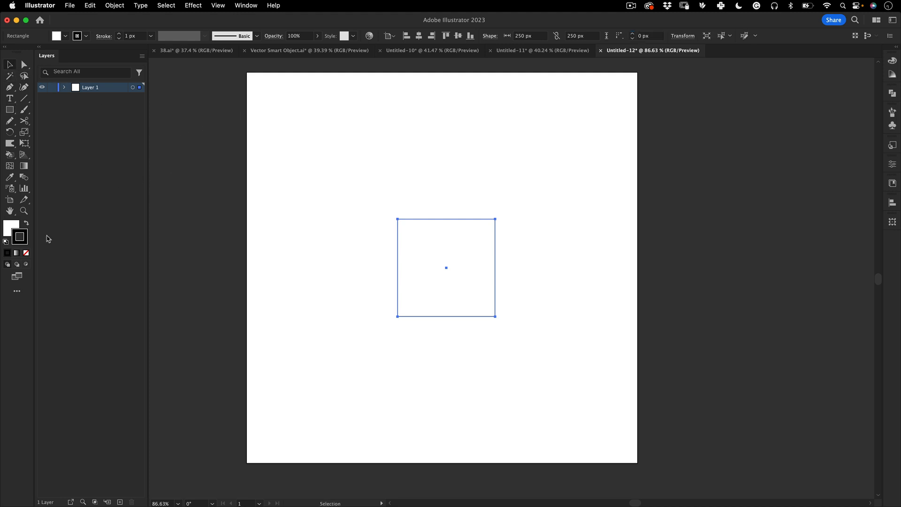
{"action": "left_click", "coordinate": [26, 253]}
{"action": "key", "text": "x"}
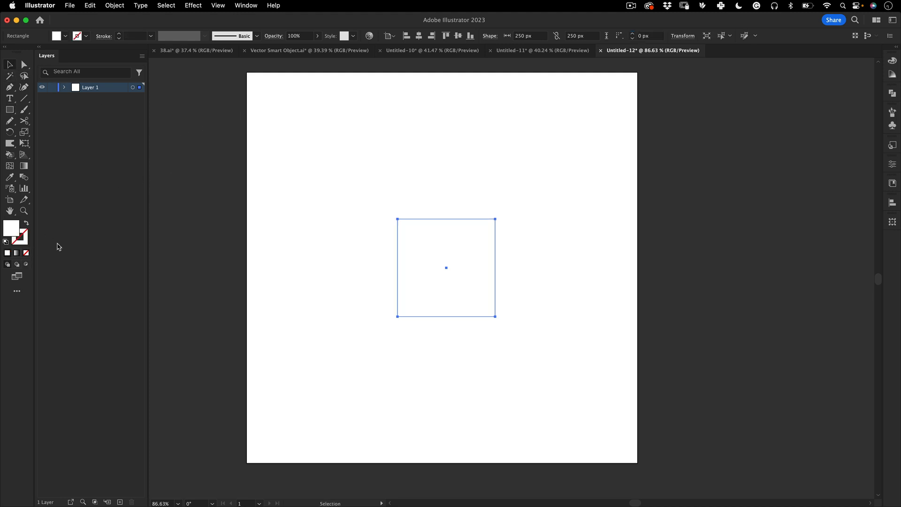
Apply the 3D Extrude effect to the white square with a depth of 250 px
{"action": "left_click", "coordinate": [429, 182]}
{"action": "left_click", "coordinate": [459, 229]}
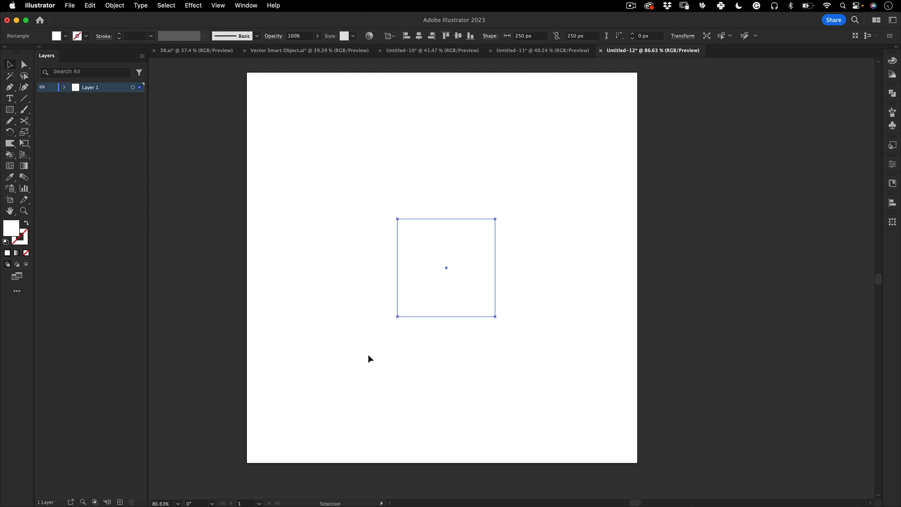
{"action": "left_click", "coordinate": [193, 6]}
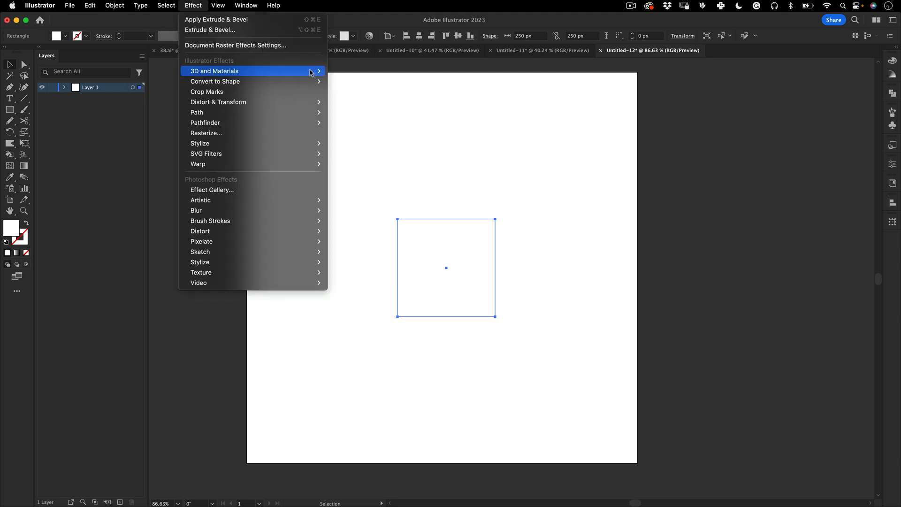
{"action": "mouse_move", "coordinate": [313, 71]}
{"action": "left_click", "coordinate": [386, 72]}
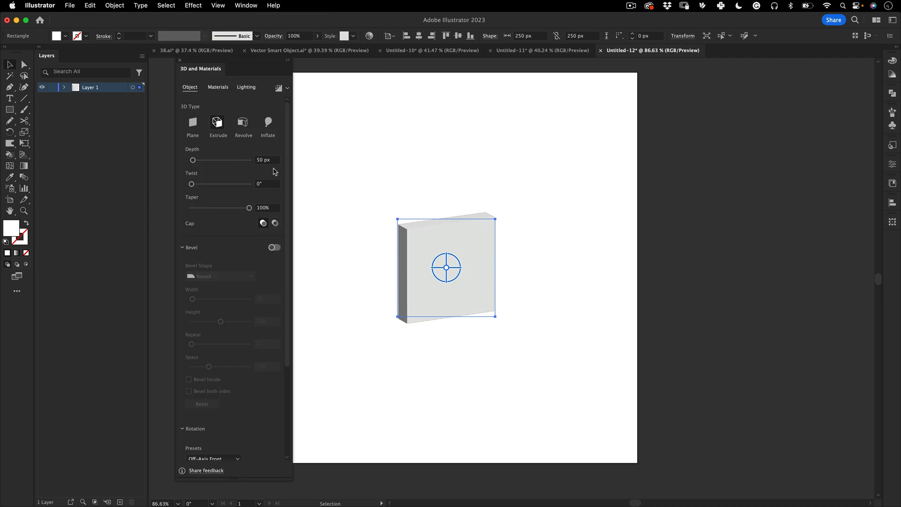
{"action": "left_click", "coordinate": [272, 161]}
{"action": "type", "text": "250"}
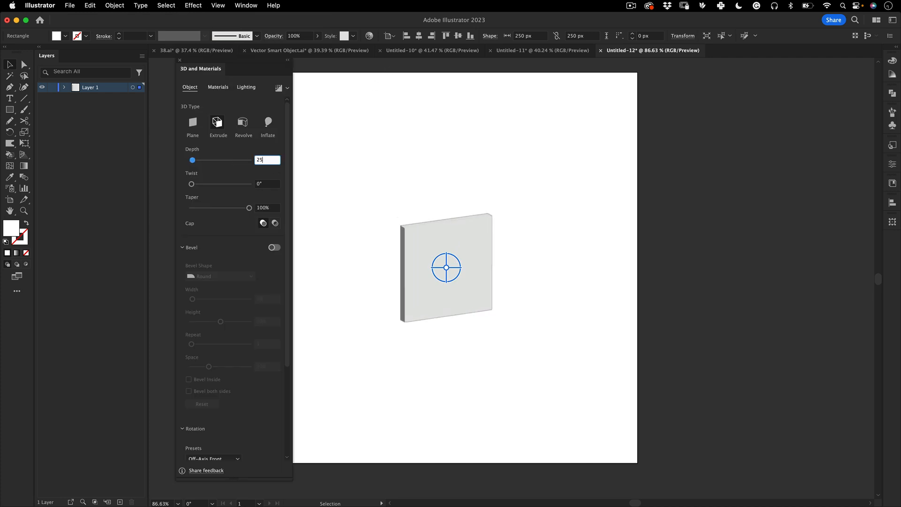
{"action": "key", "text": "Tab"}
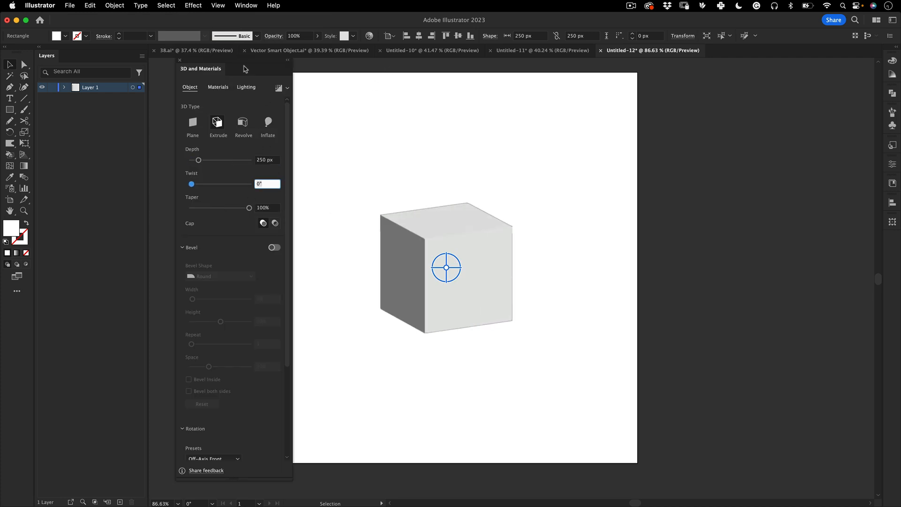
Move the 3D settings off the cube and set its rotation to X -30°, Y -33° and Z 42°
{"action": "left_click_drag", "start_coordinate": [213, 62], "coordinate": [620, 77]}
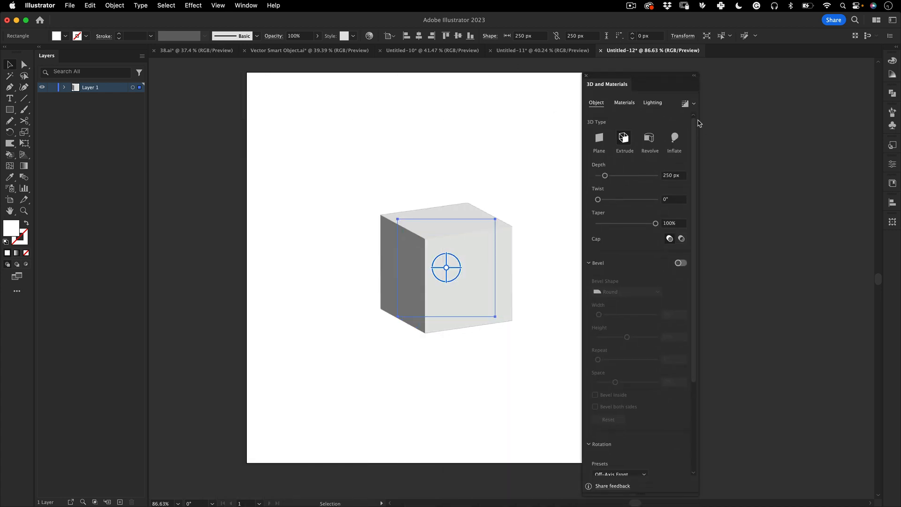
{"action": "scroll", "coordinate": [690, 158], "scroll_direction": "down", "scroll_amount": 1}
{"action": "scroll", "coordinate": [690, 157], "scroll_direction": "down", "scroll_amount": 3}
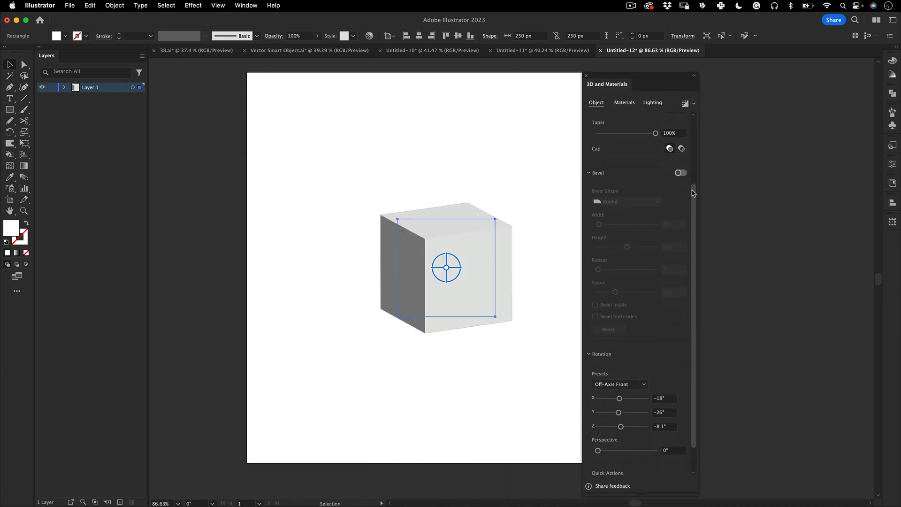
{"action": "mouse_move", "coordinate": [620, 399]}
{"action": "left_mouse_down"}
{"action": "mouse_move", "coordinate": [632, 429]}
{"action": "mouse_move", "coordinate": [618, 398]}
{"action": "mouse_move", "coordinate": [630, 426]}
{"action": "mouse_move", "coordinate": [612, 426]}
{"action": "mouse_move", "coordinate": [628, 426]}
{"action": "mouse_move", "coordinate": [618, 398]}
{"action": "left_mouse_up"}
{"action": "left_click_drag", "start_coordinate": [617, 412], "coordinate": [618, 414]}
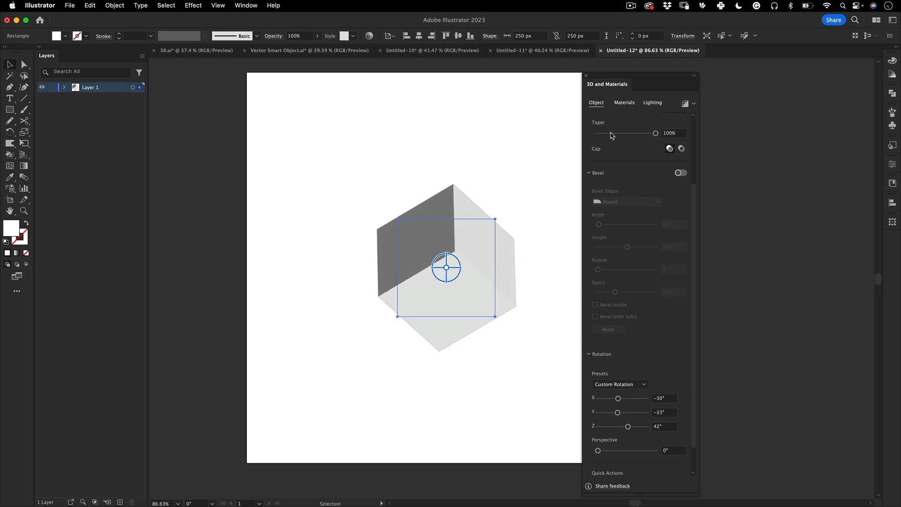
Set the cube's X rotation to -15°
{"action": "left_click", "coordinate": [625, 103]}
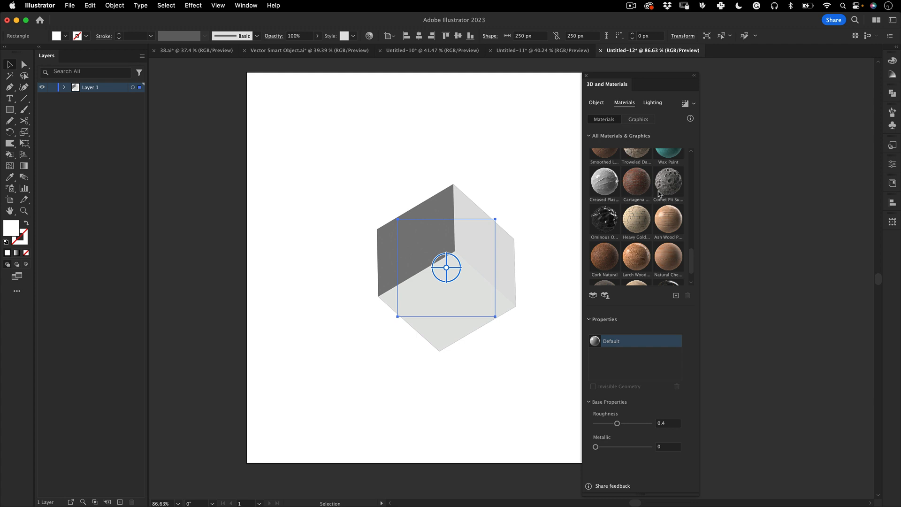
{"action": "left_click_drag", "start_coordinate": [694, 254], "coordinate": [683, 158]}
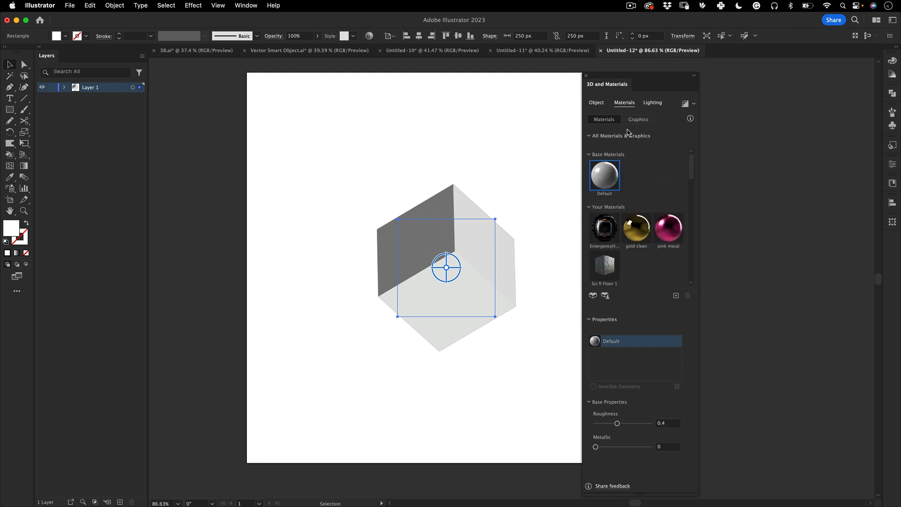
{"action": "left_click", "coordinate": [597, 103]}
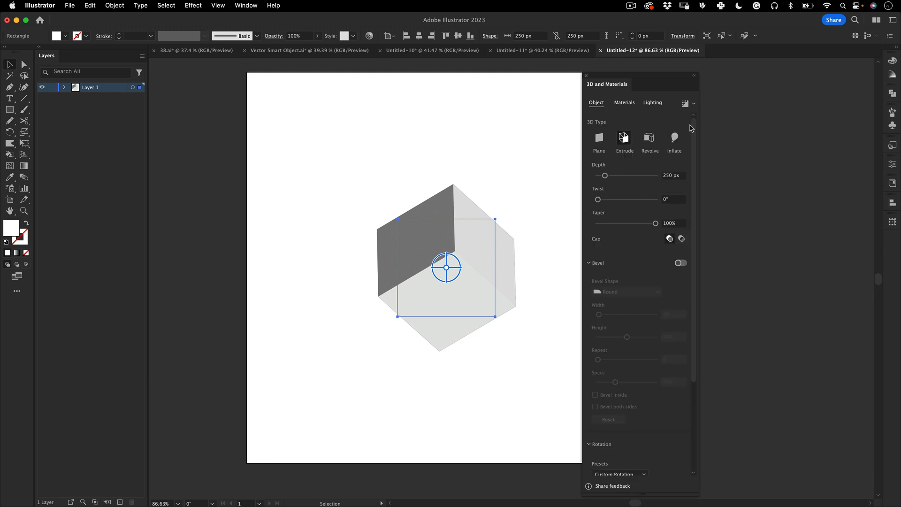
{"action": "scroll", "coordinate": [691, 128], "scroll_direction": "down", "scroll_amount": 5}
{"action": "left_click_drag", "start_coordinate": [624, 368], "coordinate": [621, 369]}
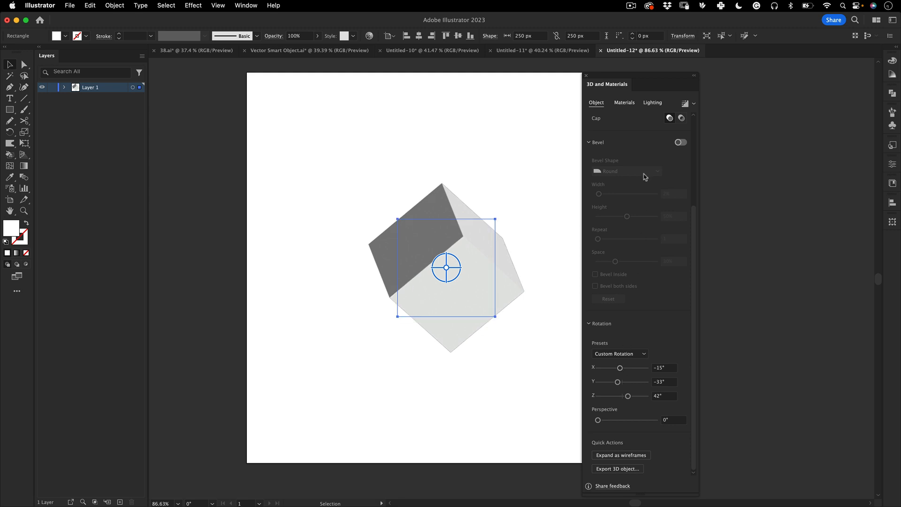
Apply the Ominous Obsidian material to the cube
{"action": "left_click", "coordinate": [625, 103]}
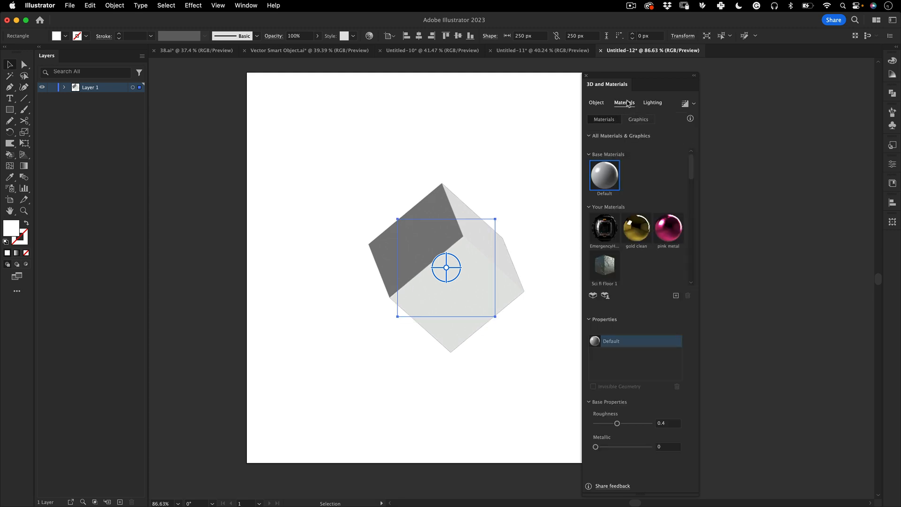
{"action": "left_click_drag", "start_coordinate": [693, 162], "coordinate": [696, 260]}
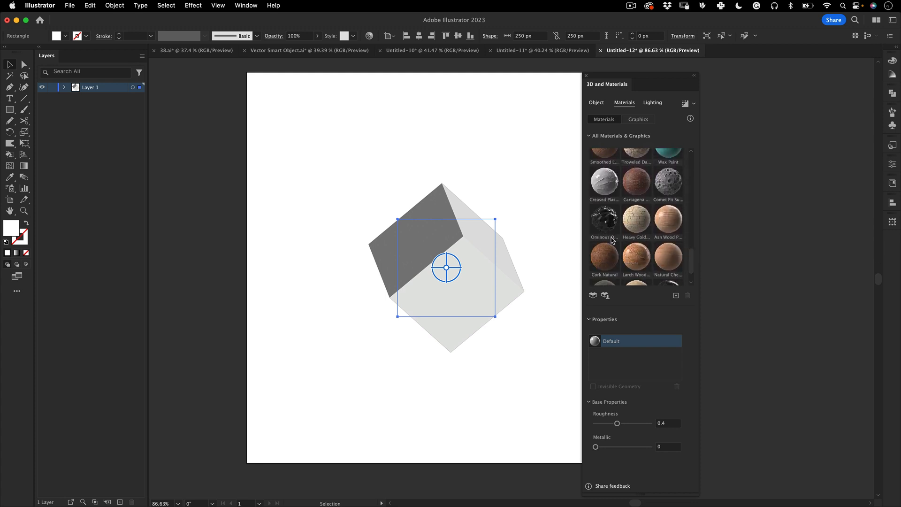
{"action": "left_click", "coordinate": [611, 239]}
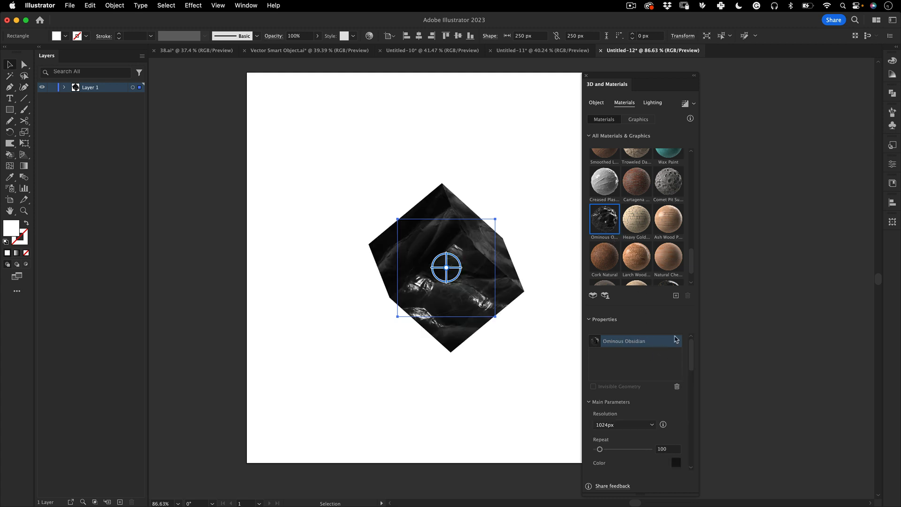
Set the obsidian material's Repeat to 121 and its Size to 7
{"action": "scroll", "coordinate": [675, 357], "scroll_direction": "down", "scroll_amount": 5}
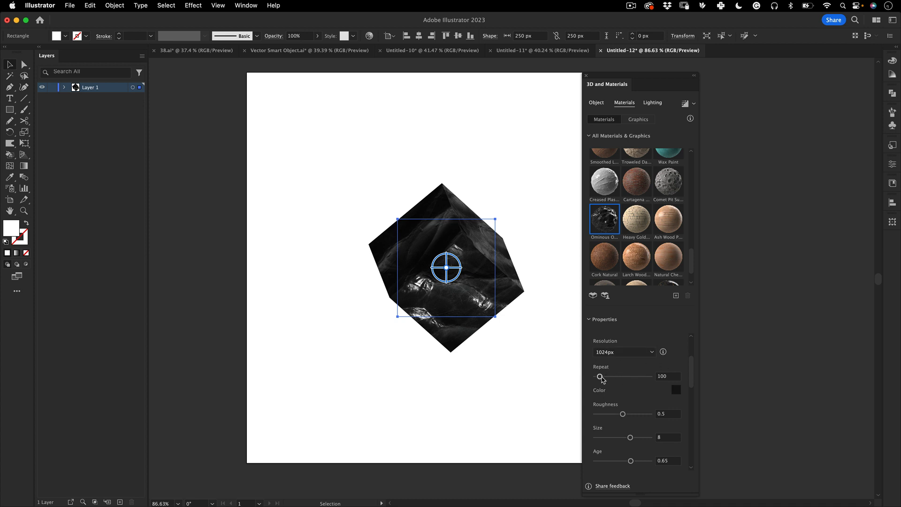
{"action": "mouse_move", "coordinate": [602, 377]}
{"action": "left_mouse_down"}
{"action": "mouse_move", "coordinate": [612, 378]}
{"action": "mouse_move", "coordinate": [601, 379]}
{"action": "left_mouse_up"}
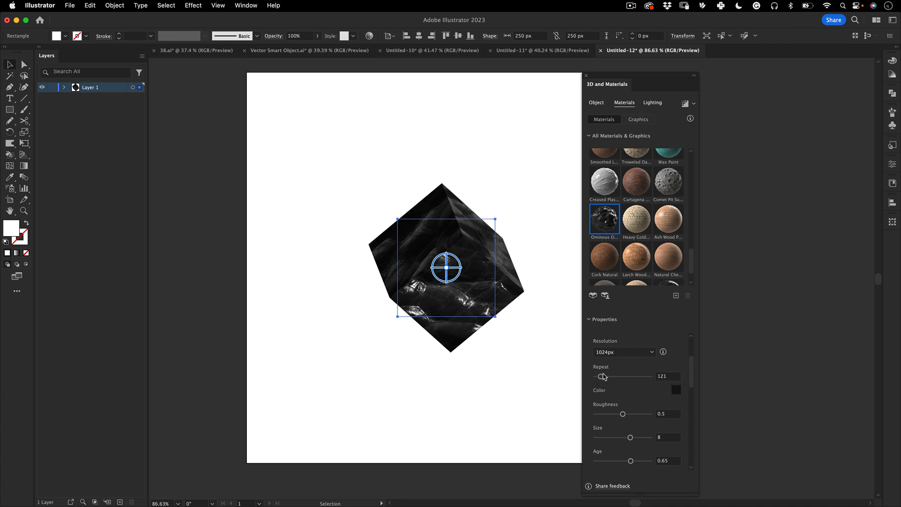
{"action": "scroll", "coordinate": [660, 371], "scroll_direction": "down", "scroll_amount": 3}
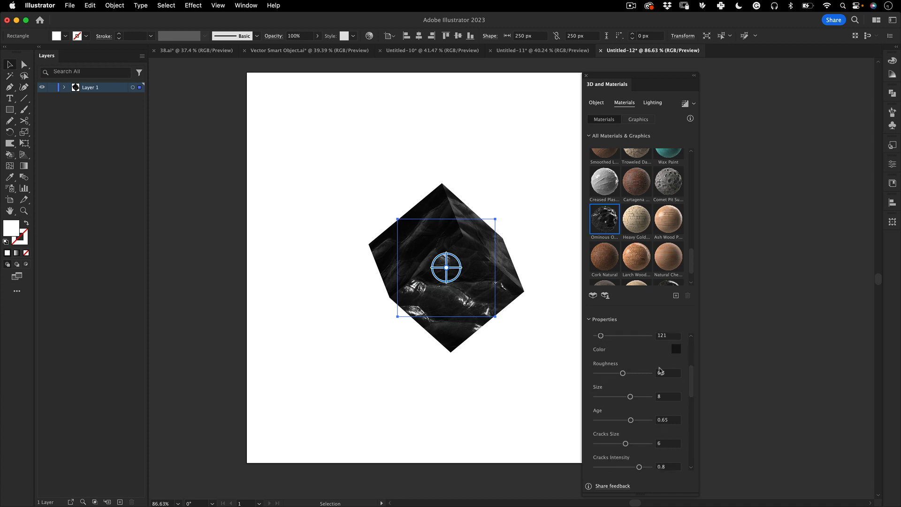
{"action": "left_click_drag", "start_coordinate": [630, 374], "coordinate": [625, 397]}
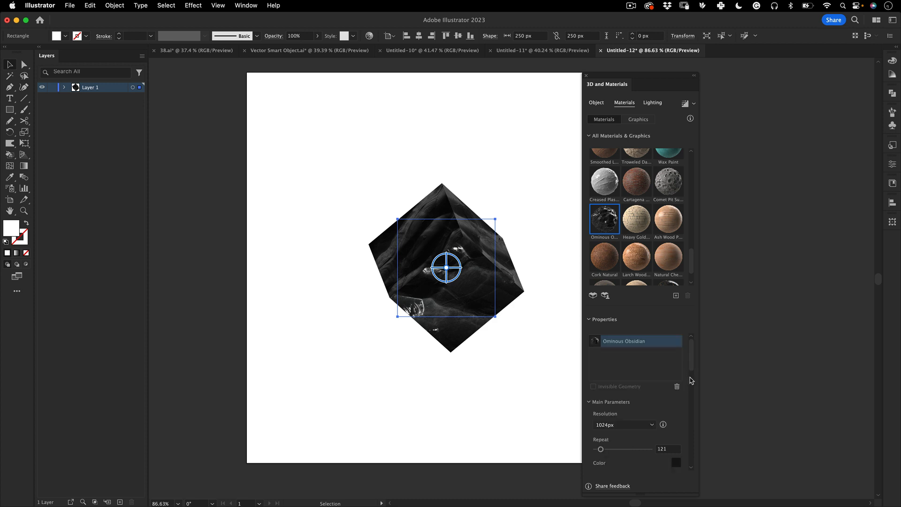
{"action": "left_click_drag", "start_coordinate": [693, 351], "coordinate": [692, 380]}
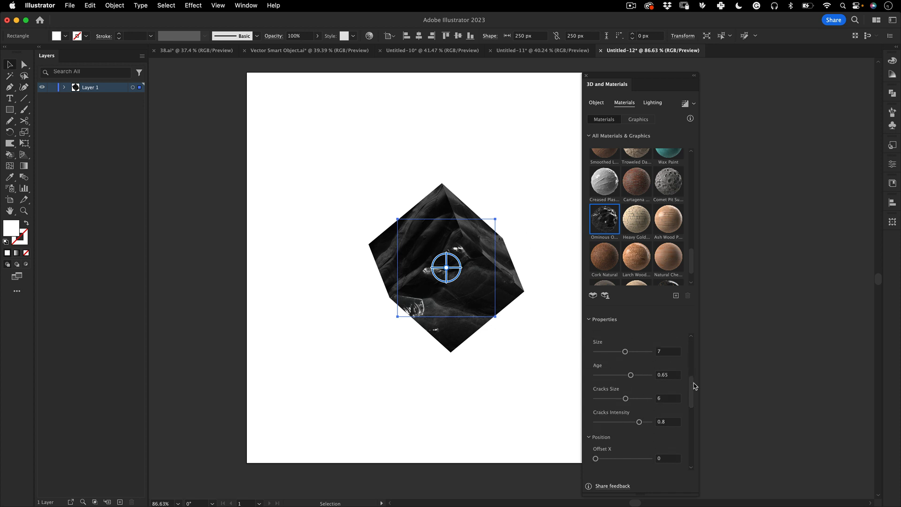
Reposition Light 1 to about -73° rotation and 0° height, and add a second light near the preview sphere's lower edge
{"action": "left_click", "coordinate": [648, 105]}
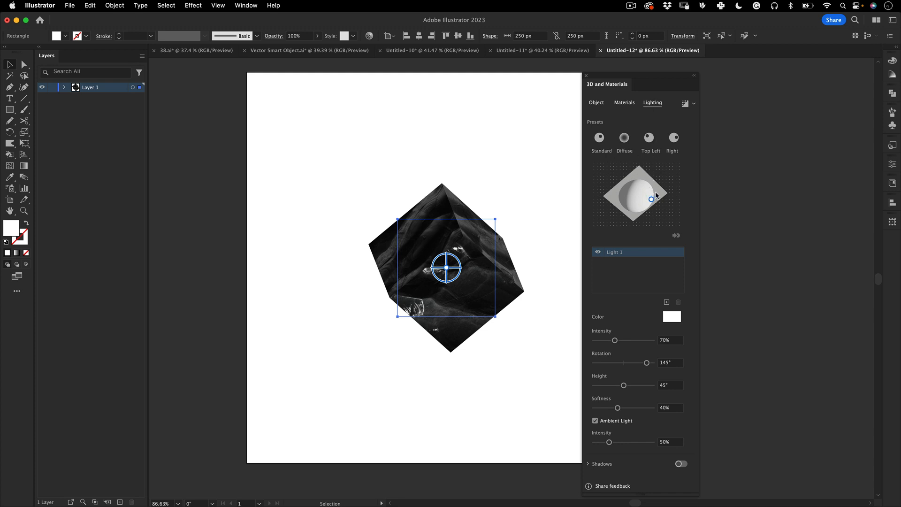
{"action": "left_click_drag", "start_coordinate": [652, 200], "coordinate": [630, 209]}
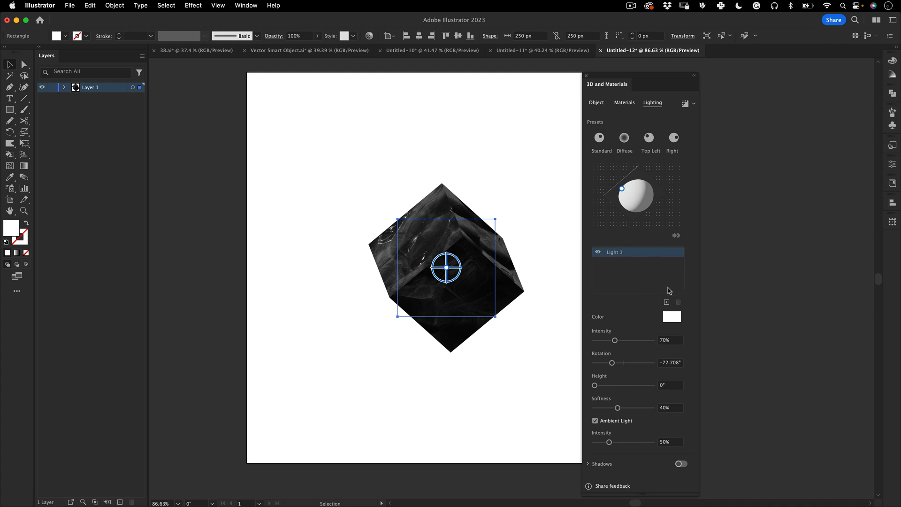
{"action": "left_click", "coordinate": [666, 302]}
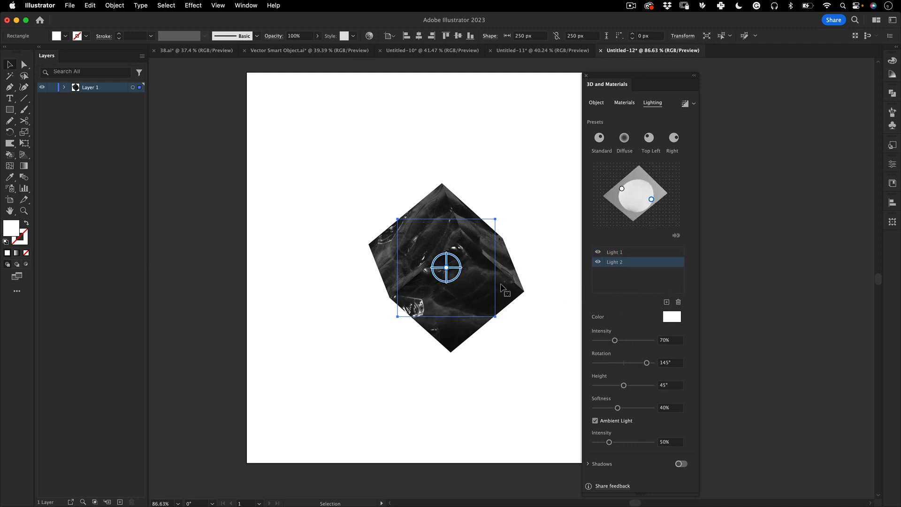
{"action": "mouse_move", "coordinate": [501, 285]}
{"action": "left_mouse_down"}
{"action": "mouse_move", "coordinate": [409, 306]}
{"action": "mouse_move", "coordinate": [379, 261]}
{"action": "mouse_move", "coordinate": [451, 296]}
{"action": "mouse_move", "coordinate": [497, 274]}
{"action": "left_mouse_up"}
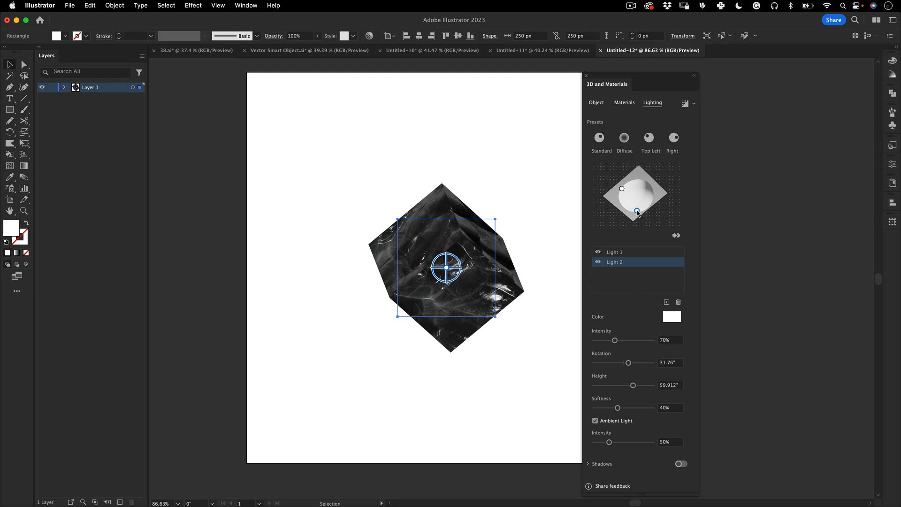
{"action": "left_click_drag", "start_coordinate": [637, 213], "coordinate": [633, 210]}
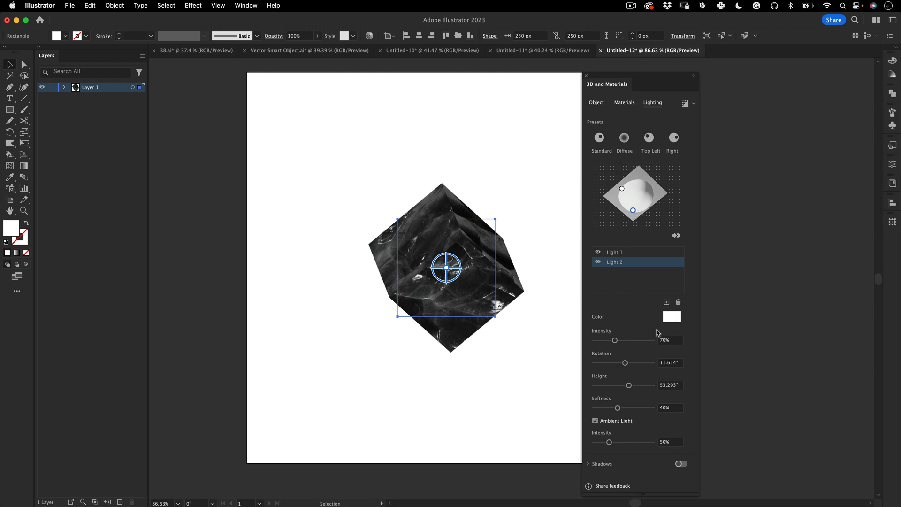
Set Light 2 to 152% intensity, 15° rotation, 45° height and 49% softness, and render the cube with ray tracing
{"action": "mouse_move", "coordinate": [615, 340]}
{"action": "left_mouse_down"}
{"action": "mouse_move", "coordinate": [604, 341]}
{"action": "mouse_move", "coordinate": [673, 338]}
{"action": "mouse_move", "coordinate": [639, 340]}
{"action": "mouse_move", "coordinate": [612, 363]}
{"action": "mouse_move", "coordinate": [630, 364]}
{"action": "left_mouse_up"}
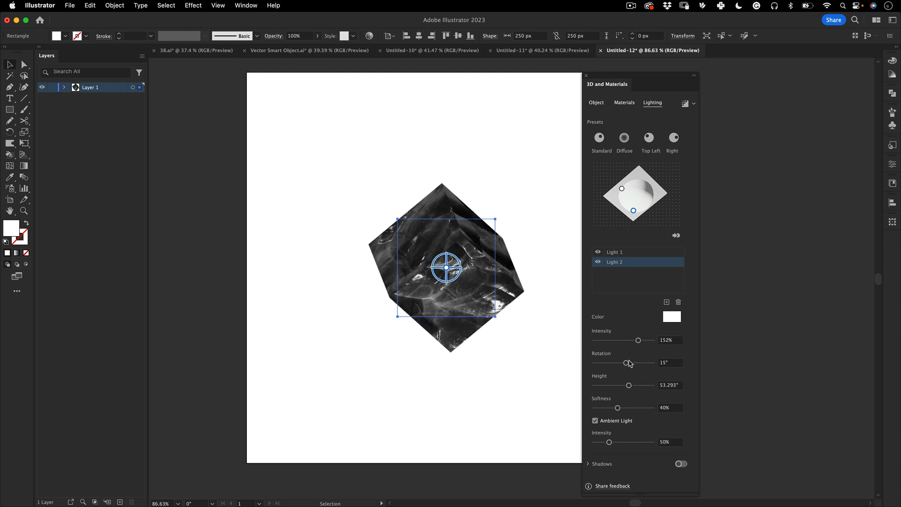
{"action": "mouse_move", "coordinate": [633, 388]}
{"action": "left_mouse_down"}
{"action": "mouse_move", "coordinate": [624, 386]}
{"action": "mouse_move", "coordinate": [633, 410]}
{"action": "mouse_move", "coordinate": [624, 409]}
{"action": "left_mouse_up"}
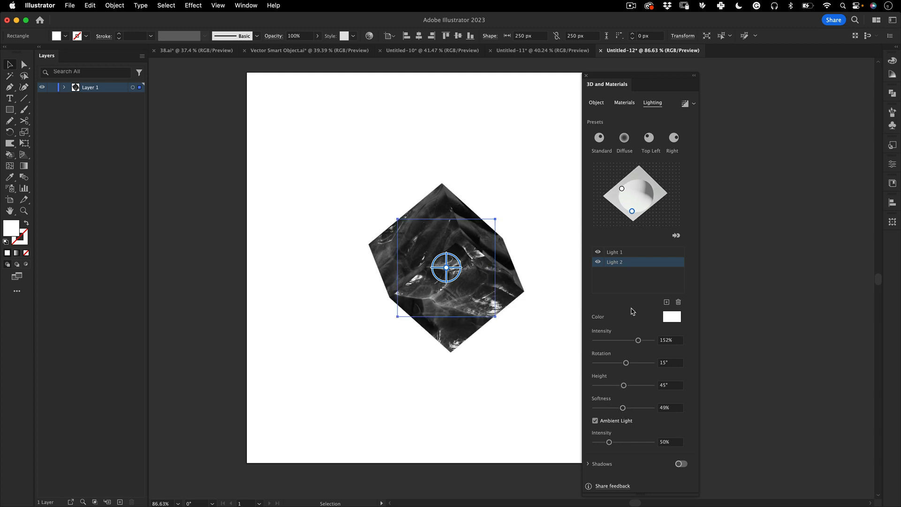
{"action": "left_click", "coordinate": [687, 102]}
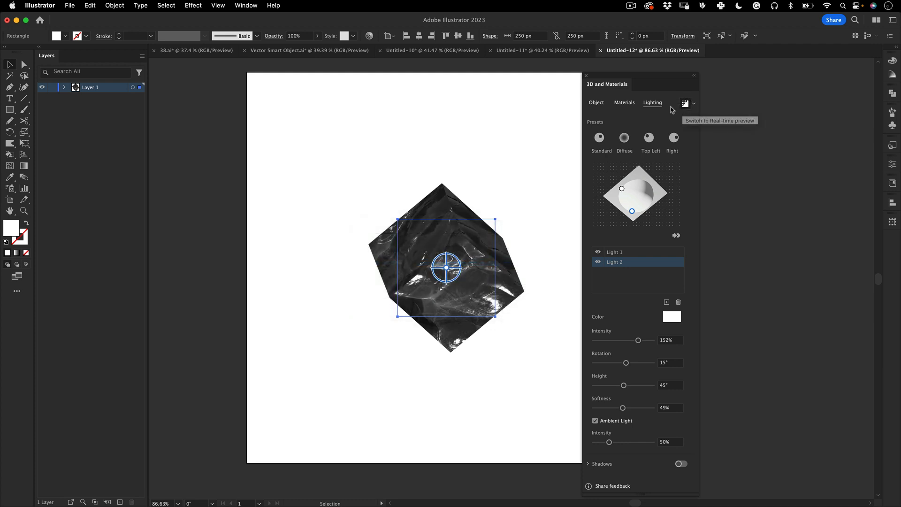
Copy the rendered cube, switch to Photoshop and paste it into Poster_MASD as a Smart Object
{"action": "left_click", "coordinate": [521, 209]}
{"action": "left_click_drag", "start_coordinate": [533, 175], "coordinate": [311, 427]}
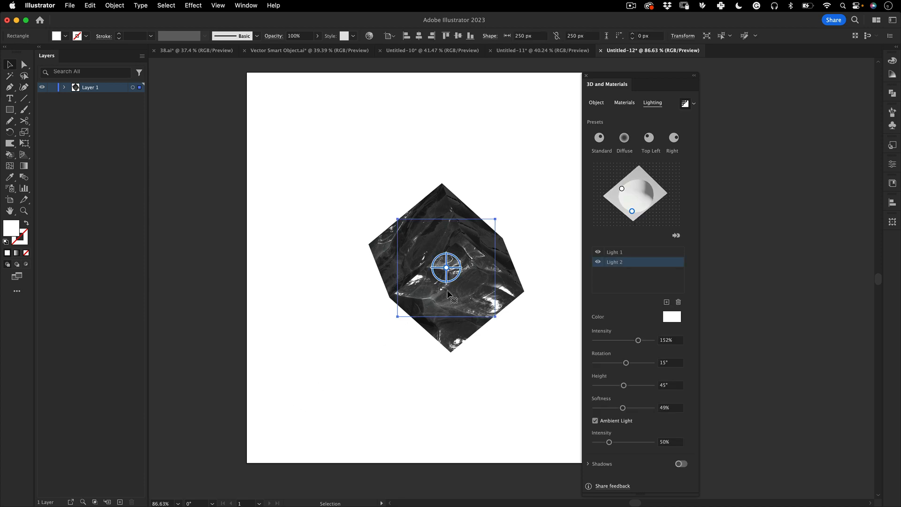
{"action": "left_click", "coordinate": [96, 5]}
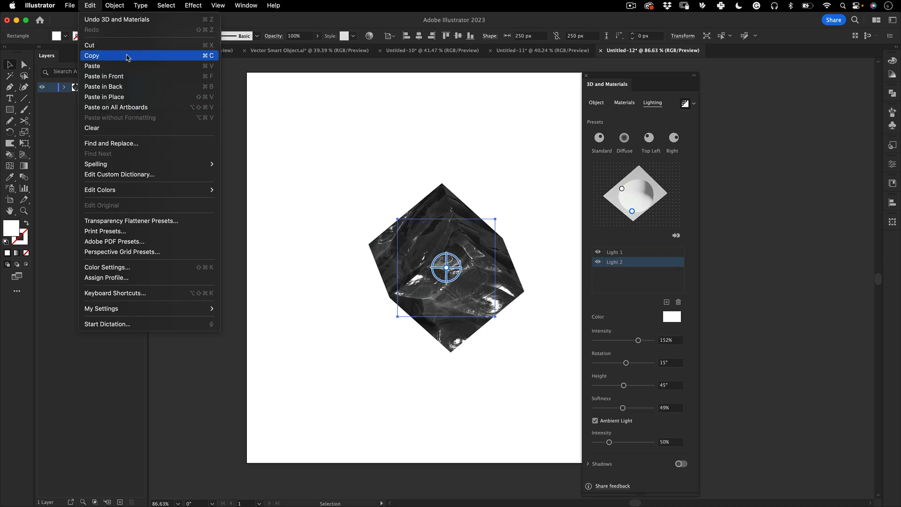
{"action": "left_click", "coordinate": [124, 56]}
{"action": "key", "text": "super+Tab"}
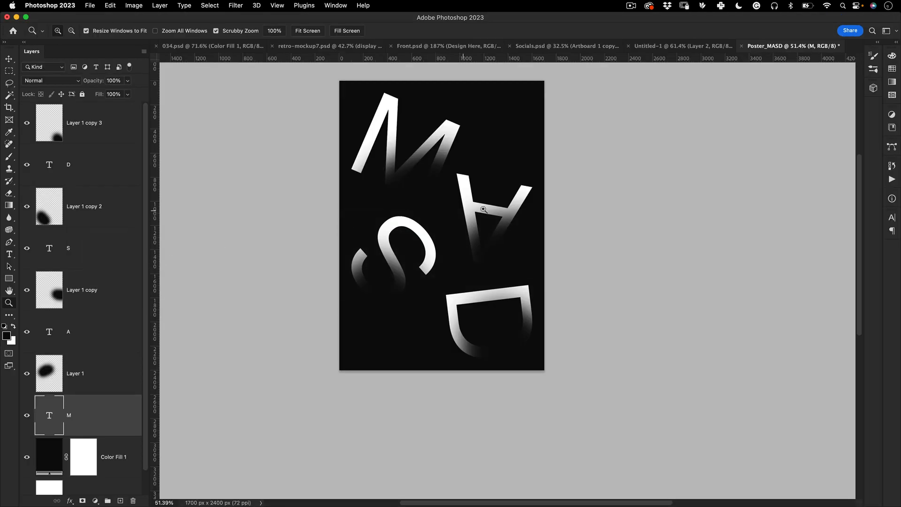
{"action": "key", "text": "super+v"}
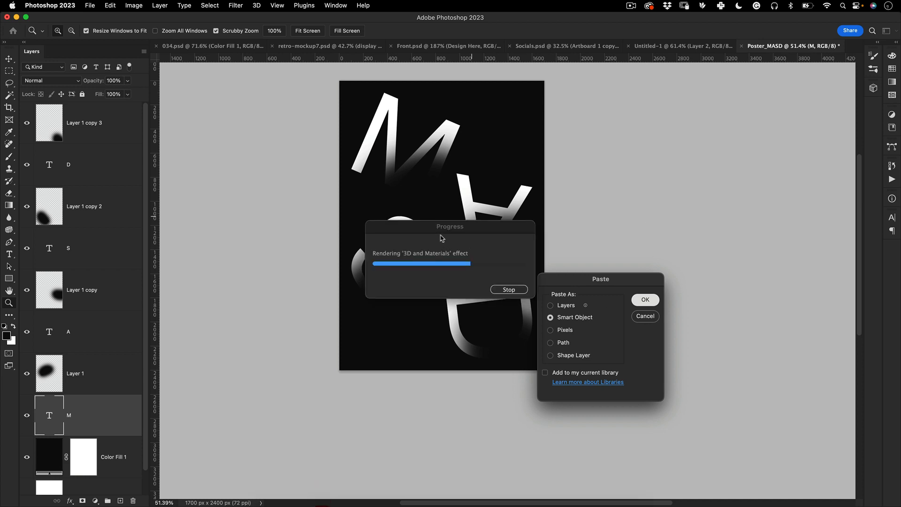
{"action": "key", "text": "Return"}
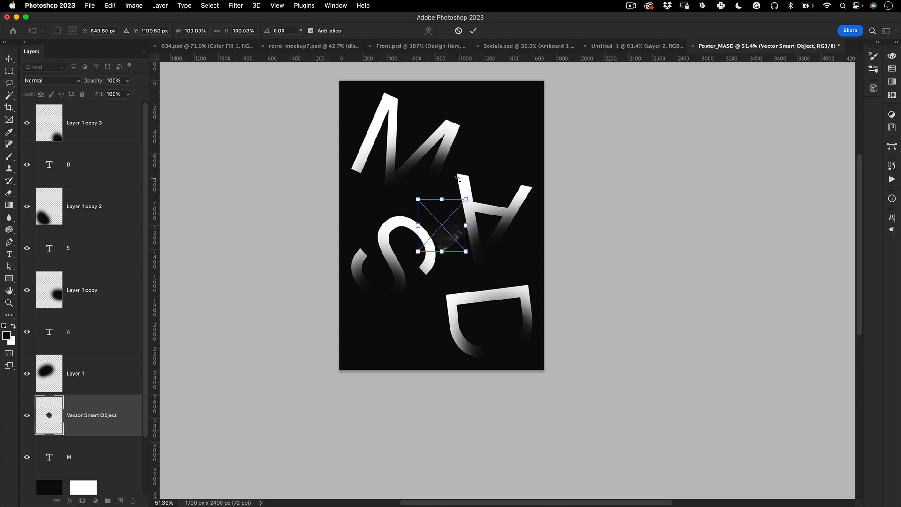
{"action": "key", "text": "Return"}
{"action": "key", "text": "v"}
{"action": "left_click_drag", "start_coordinate": [461, 234], "coordinate": [483, 270]}
{"action": "key", "text": "super+z"}
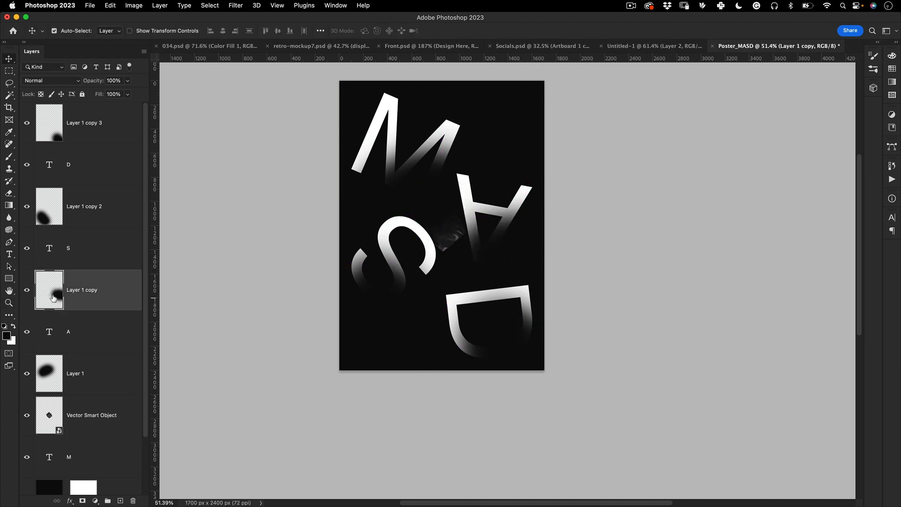
Select the Vector Smart Object cube, scale it to 184.20%, rotate it to 94.74° and place it below the letter M
{"action": "left_click", "coordinate": [54, 419]}
{"action": "left_click_drag", "start_coordinate": [55, 420], "coordinate": [70, 395]}
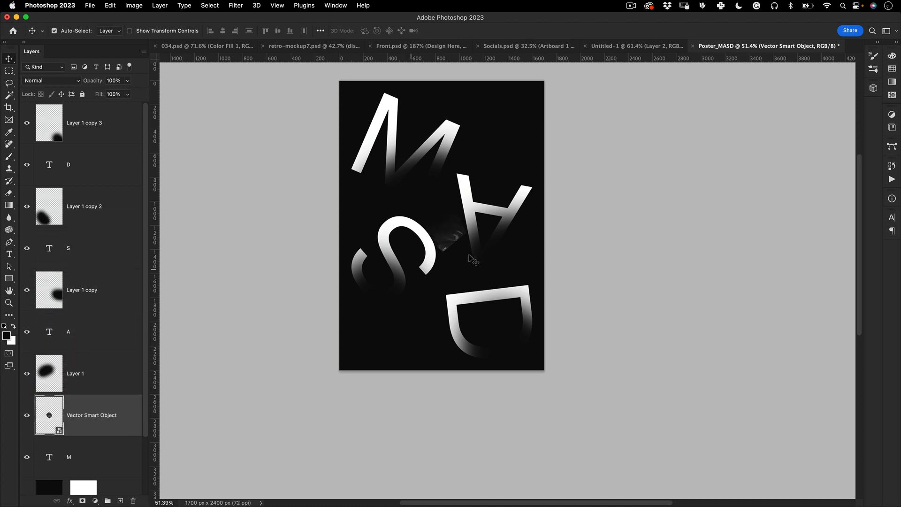
{"action": "key", "text": "super+t"}
{"action": "left_click_drag", "start_coordinate": [457, 232], "coordinate": [405, 186]}
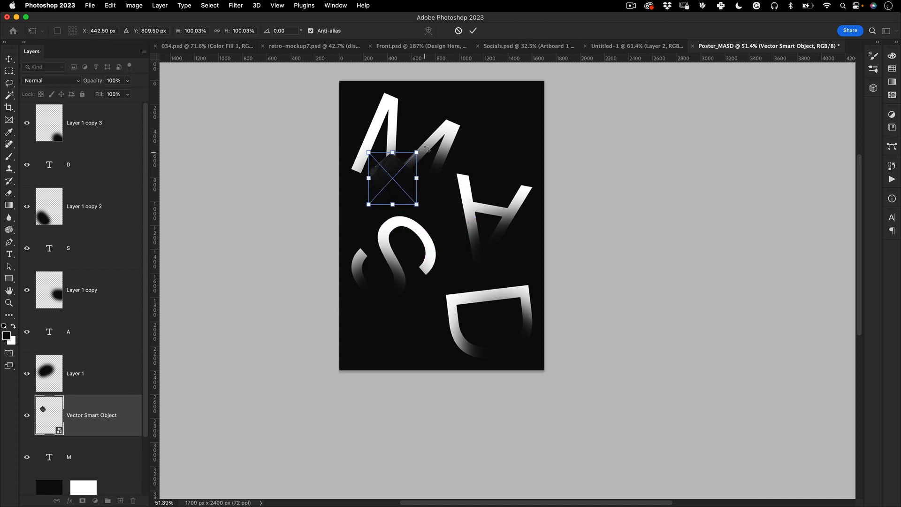
{"action": "left_click_drag", "start_coordinate": [418, 152], "coordinate": [437, 134]}
{"action": "left_click_drag", "start_coordinate": [343, 230], "coordinate": [330, 165]}
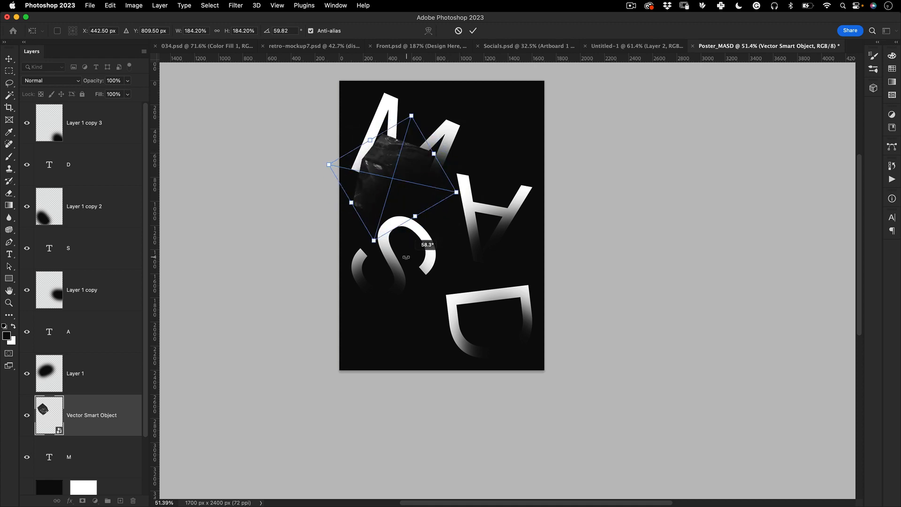
{"action": "left_click_drag", "start_coordinate": [404, 190], "coordinate": [421, 198]}
{"action": "left_click_drag", "start_coordinate": [476, 203], "coordinate": [456, 234]}
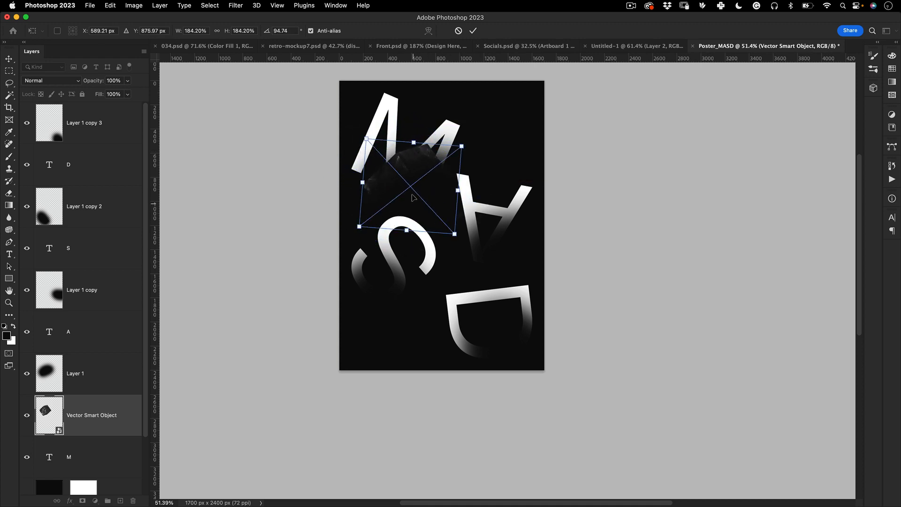
Move the cube up over the top of the letter M, reduce it to 131.98% and apply the transform
{"action": "left_click_drag", "start_coordinate": [415, 207], "coordinate": [401, 112]}
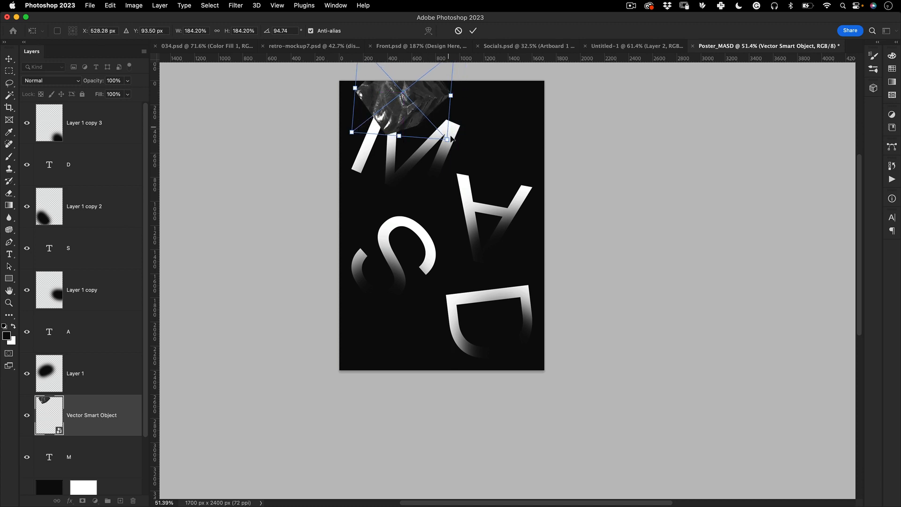
{"action": "mouse_move", "coordinate": [452, 143]}
{"action": "left_mouse_down"}
{"action": "mouse_move", "coordinate": [442, 134]}
{"action": "mouse_move", "coordinate": [449, 140]}
{"action": "left_mouse_up"}
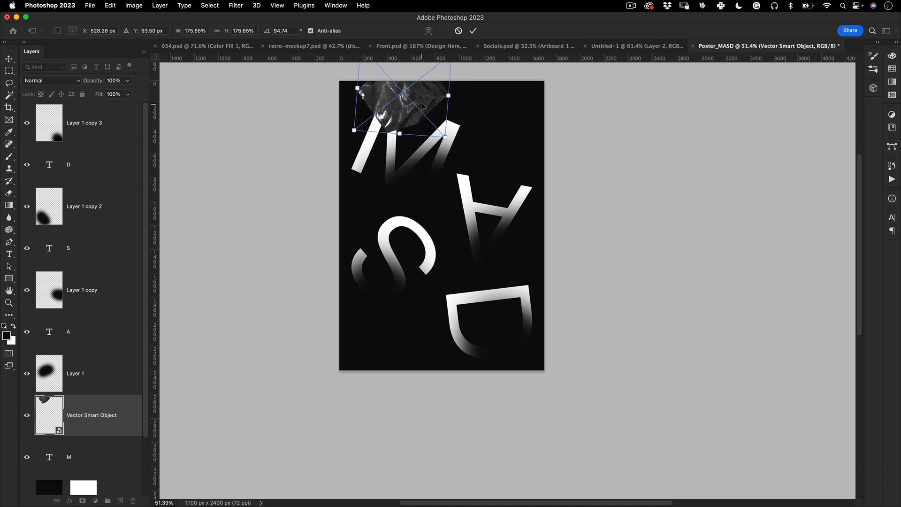
{"action": "left_click_drag", "start_coordinate": [421, 105], "coordinate": [406, 84]}
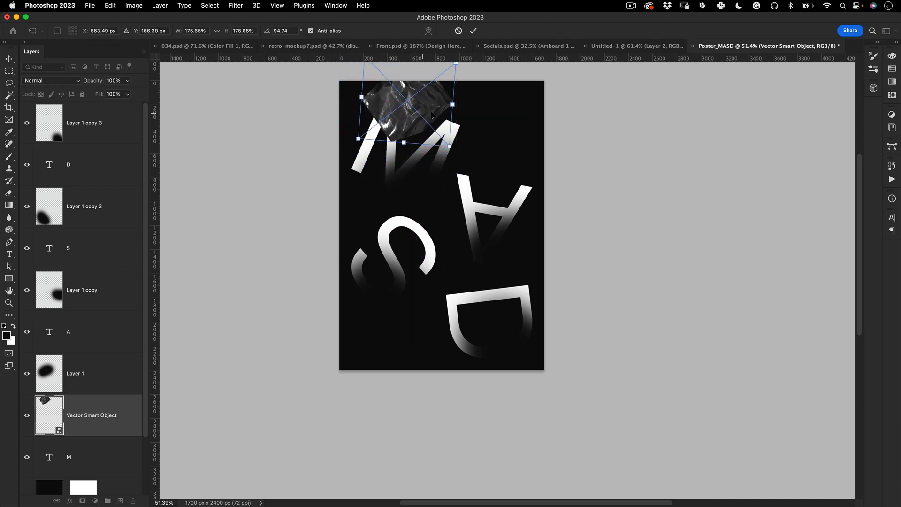
{"action": "left_click_drag", "start_coordinate": [456, 66], "coordinate": [419, 134]}
{"action": "key", "text": "Return"}
Duplicate the cube, place the copy's layer above the A layer, and enlarge it to 231.46% behind the S in the poster's middle
{"action": "key", "text": "z"}
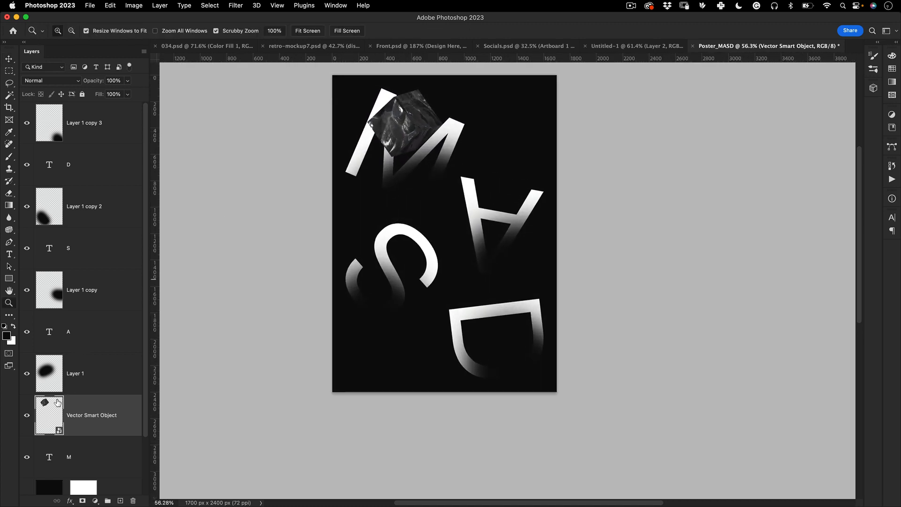
{"action": "key", "text": "super+j"}
{"action": "left_click_drag", "start_coordinate": [52, 414], "coordinate": [60, 324]}
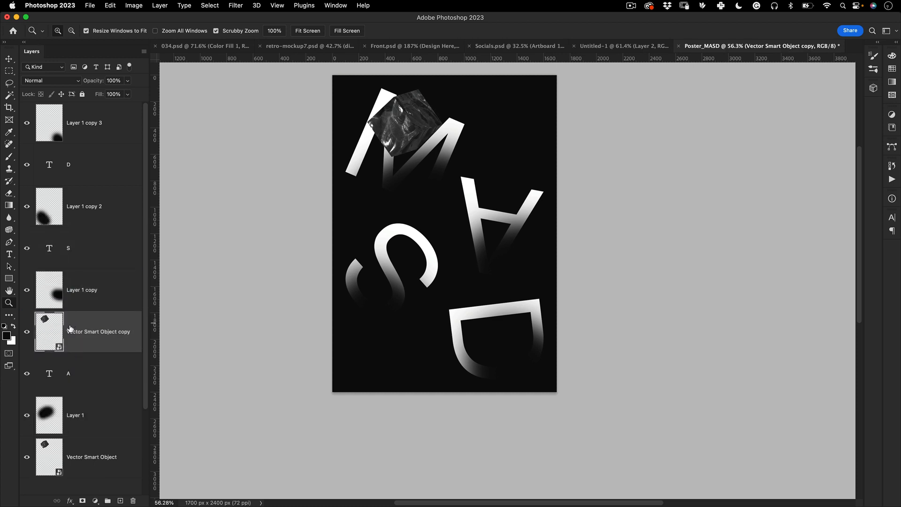
{"action": "key", "text": "super+t"}
{"action": "left_click_drag", "start_coordinate": [416, 127], "coordinate": [460, 243]}
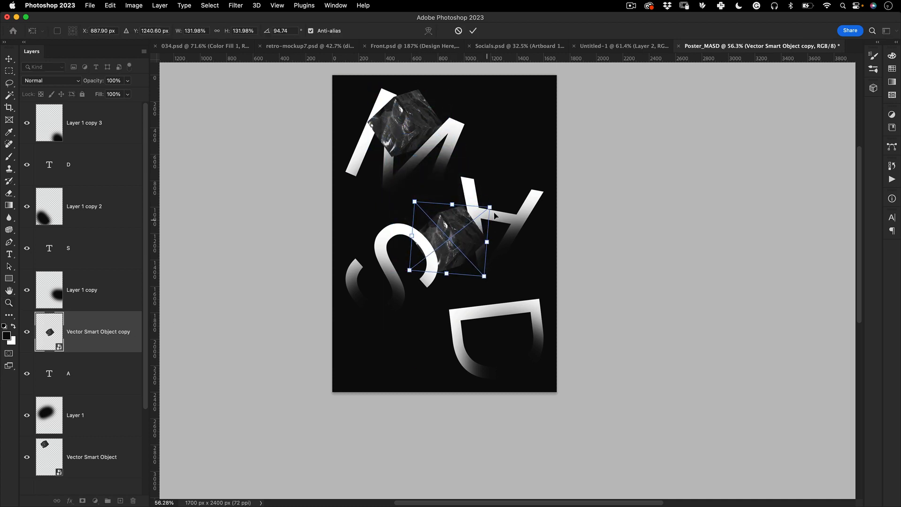
{"action": "left_click_drag", "start_coordinate": [493, 206], "coordinate": [522, 184]}
{"action": "left_click_drag", "start_coordinate": [490, 237], "coordinate": [470, 241]}
{"action": "key", "text": "Return"}
Rotate the large middle cube to 67.55° and apply the transform
{"action": "key", "text": "z"}
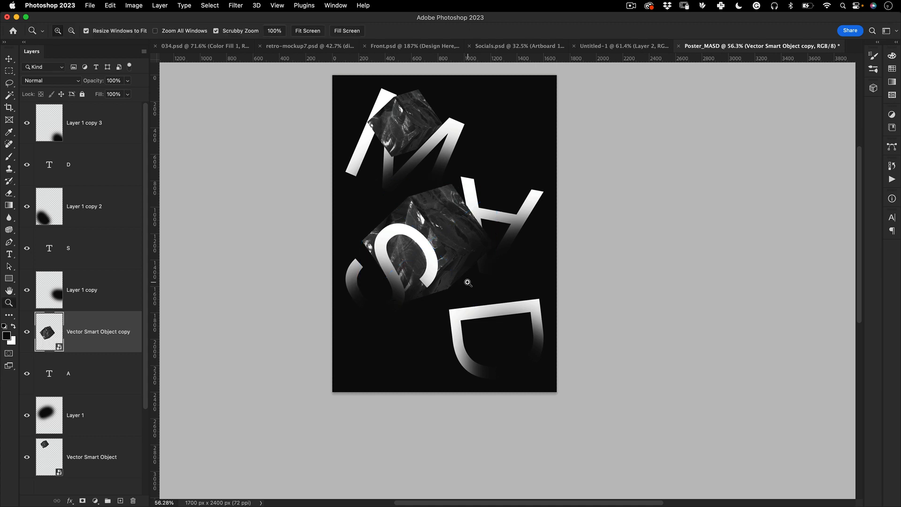
{"action": "key", "text": "ctrl+t"}
{"action": "left_click_drag", "start_coordinate": [531, 244], "coordinate": [505, 215]}
{"action": "key", "text": "Return"}
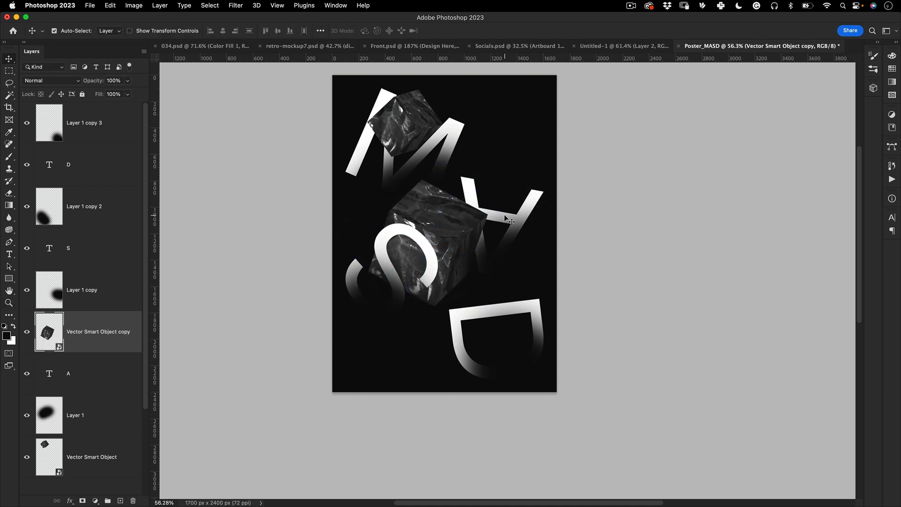
Duplicate the large cube, place the copy's layer above the S layer, and move it into the poster's lower-left corner
{"action": "key", "text": "ctrl+j"}
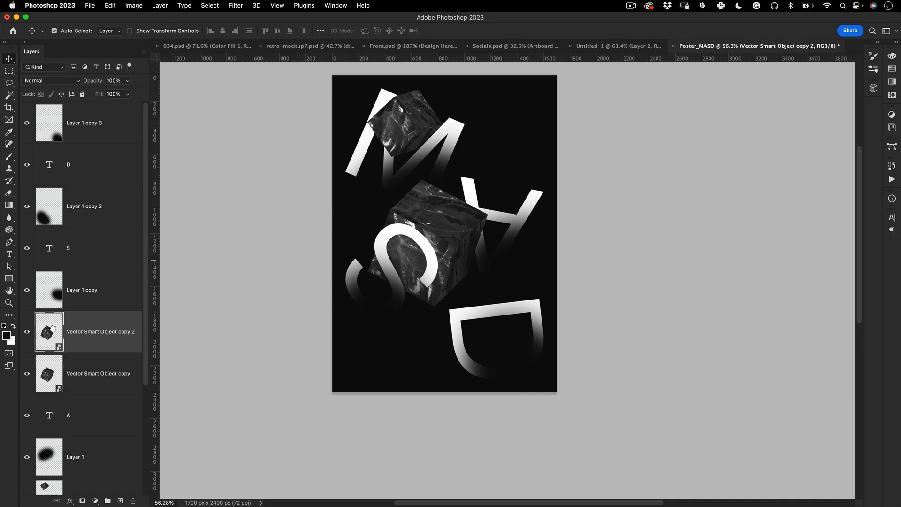
{"action": "left_click_drag", "start_coordinate": [52, 328], "coordinate": [51, 230]}
{"action": "key", "text": "ctrl+t"}
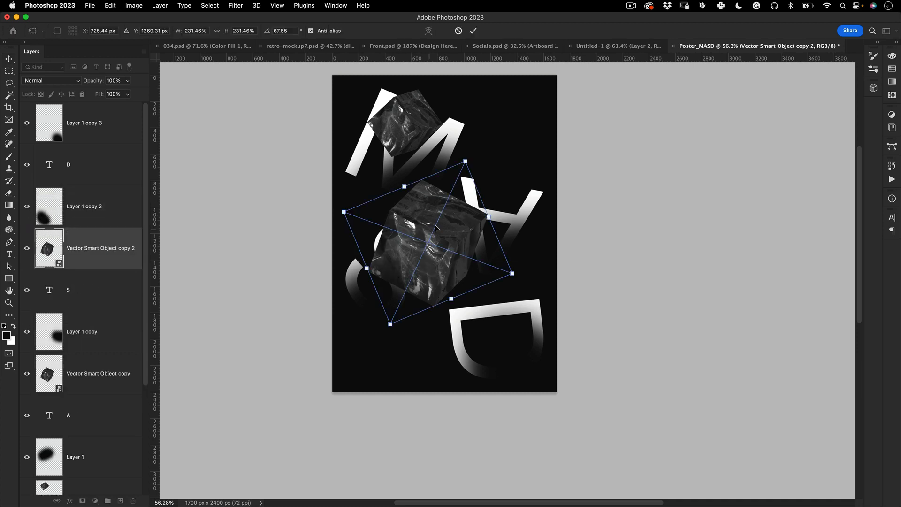
{"action": "left_click_drag", "start_coordinate": [436, 228], "coordinate": [373, 332]}
{"action": "key", "text": "Return"}
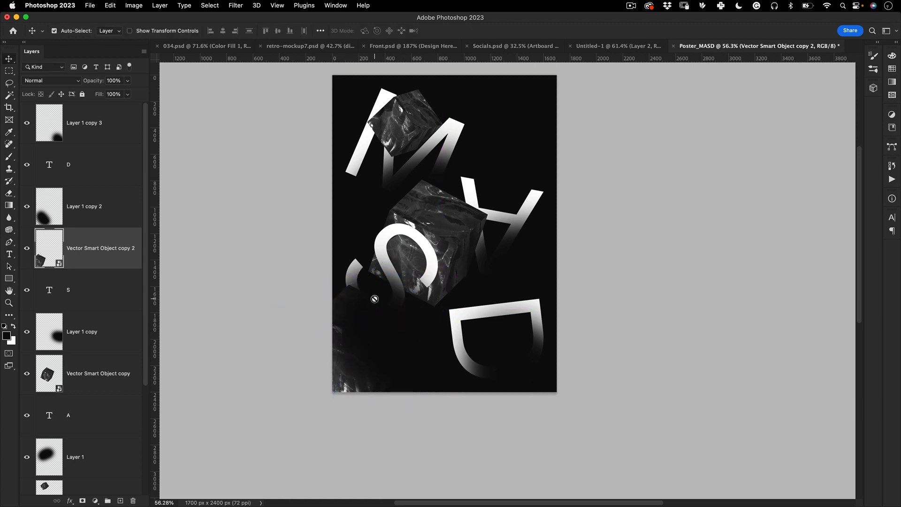
Duplicate the lower-left cube above the D layer and move the copy to the poster's right edge, partly covering the D
{"action": "key", "text": "space"}
{"action": "left_click_drag", "start_coordinate": [436, 316], "coordinate": [394, 294]}
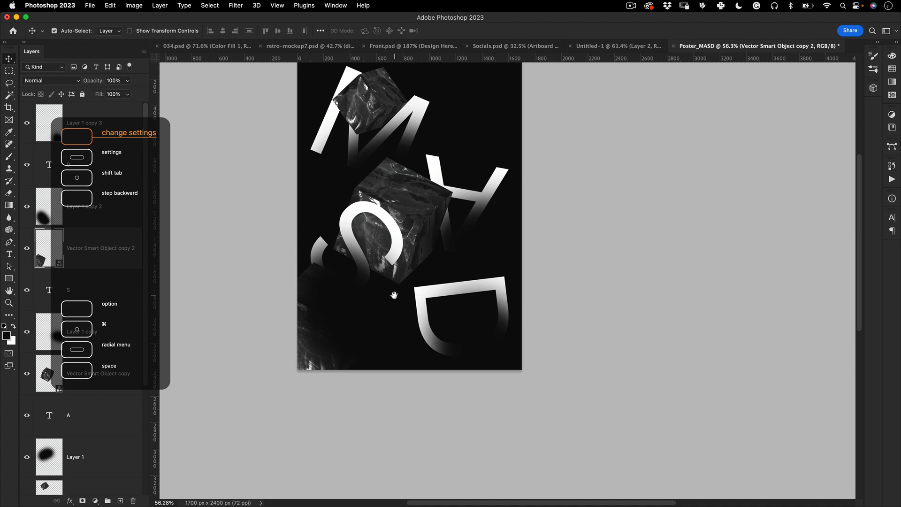
{"action": "left_click_drag", "start_coordinate": [49, 248], "coordinate": [73, 150]}
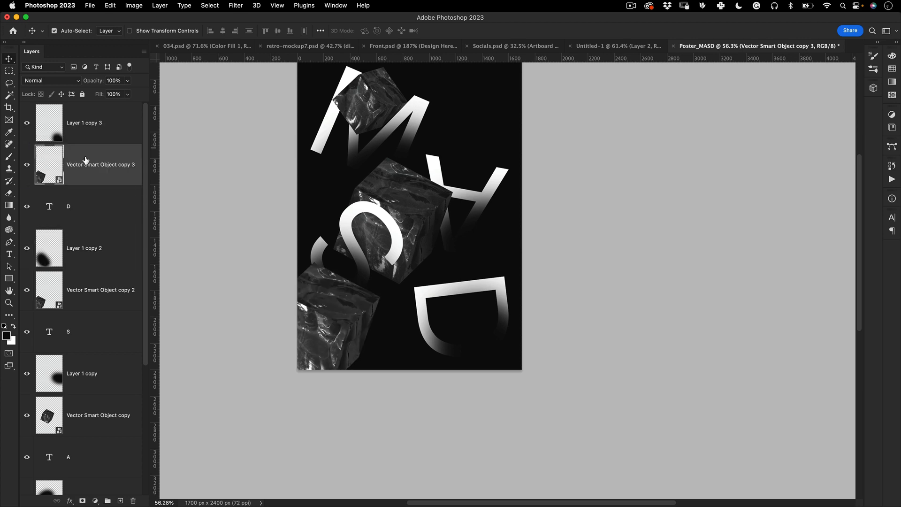
{"action": "key", "text": "super+t"}
{"action": "left_click_drag", "start_coordinate": [356, 303], "coordinate": [541, 267]}
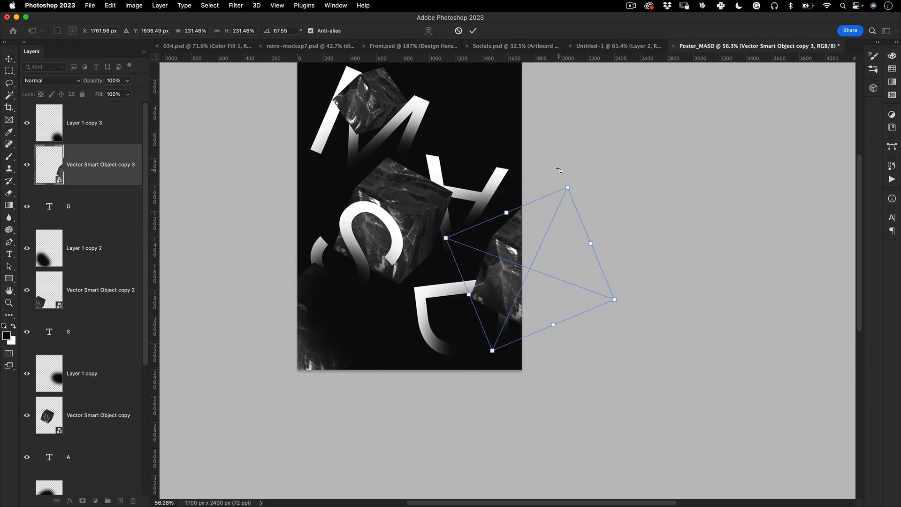
{"action": "key", "text": "Return"}
Apply a two-point Curves adjustment to the right-edge cube's Smart Object, pulling the shadows down to darken it
{"action": "key", "text": "z"}
{"action": "left_click_drag", "start_coordinate": [430, 212], "coordinate": [426, 182]}
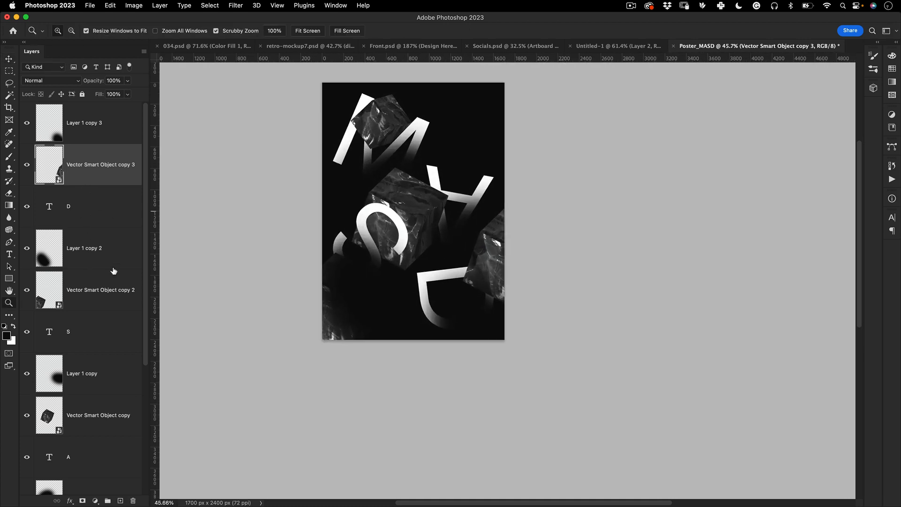
{"action": "left_click", "coordinate": [95, 501]}
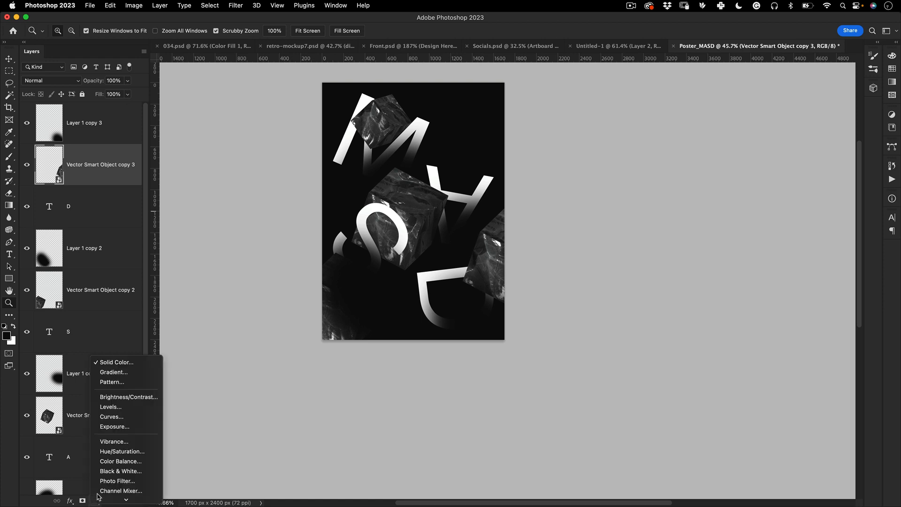
{"action": "left_click", "coordinate": [78, 150]}
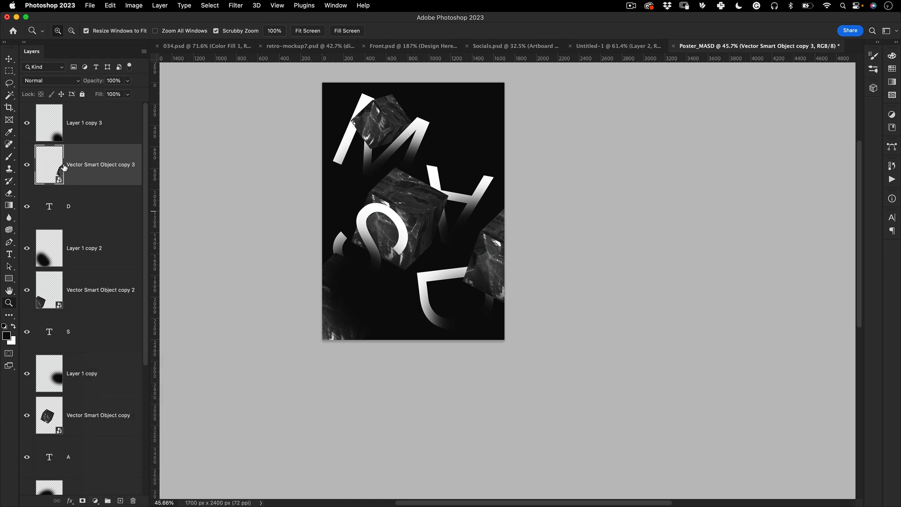
{"action": "left_click", "coordinate": [134, 5]}
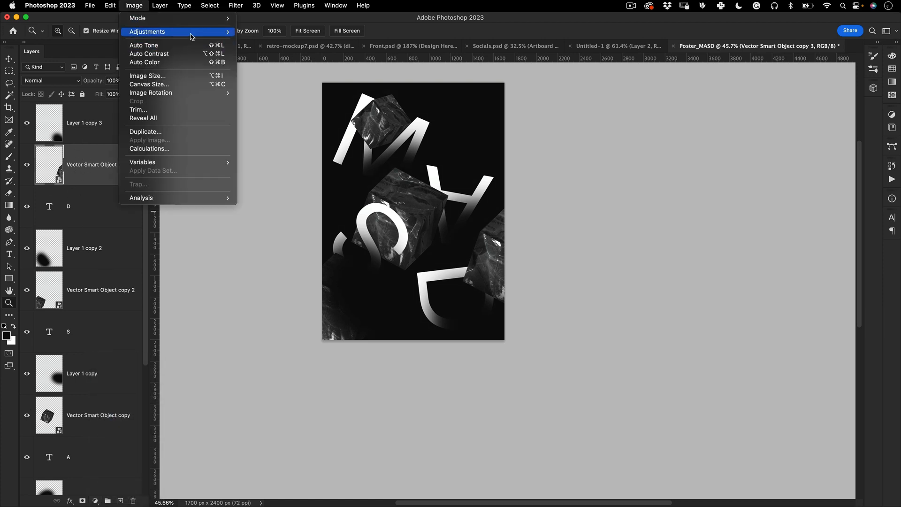
{"action": "mouse_move", "coordinate": [227, 35]}
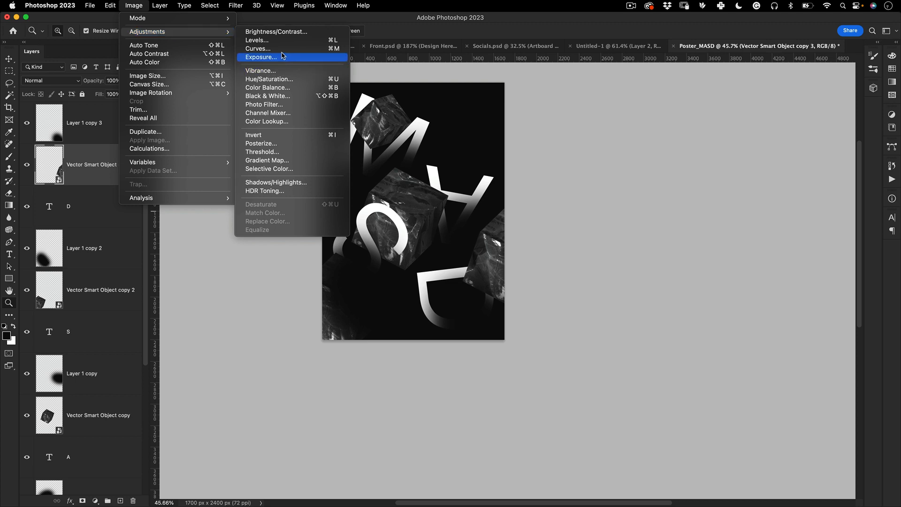
{"action": "left_click", "coordinate": [261, 48]}
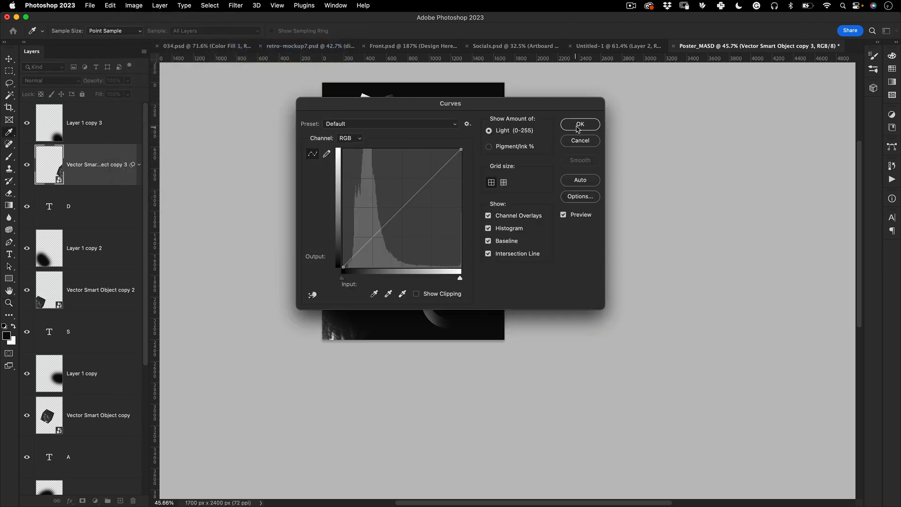
{"action": "left_click_drag", "start_coordinate": [433, 104], "coordinate": [640, 73]}
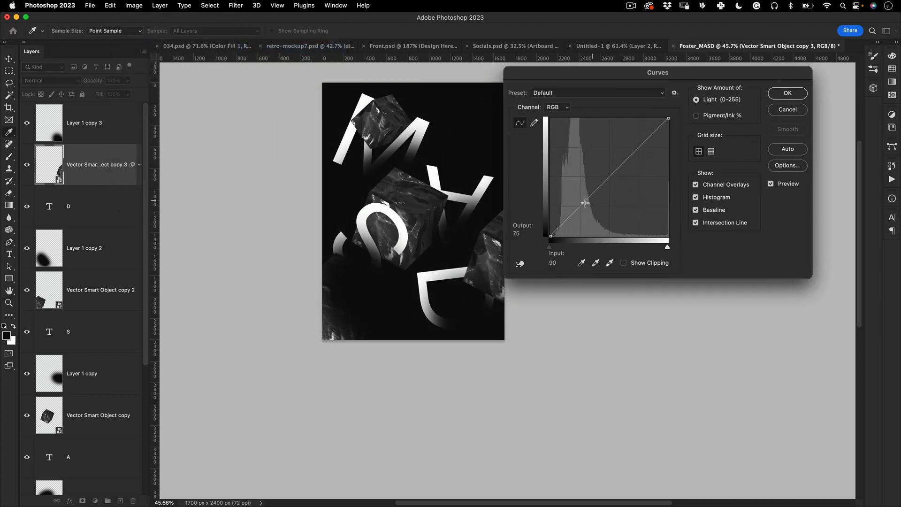
{"action": "left_click", "coordinate": [590, 202]}
{"action": "left_click_drag", "start_coordinate": [590, 202], "coordinate": [594, 210]}
{"action": "left_click_drag", "start_coordinate": [552, 75], "coordinate": [611, 82]}
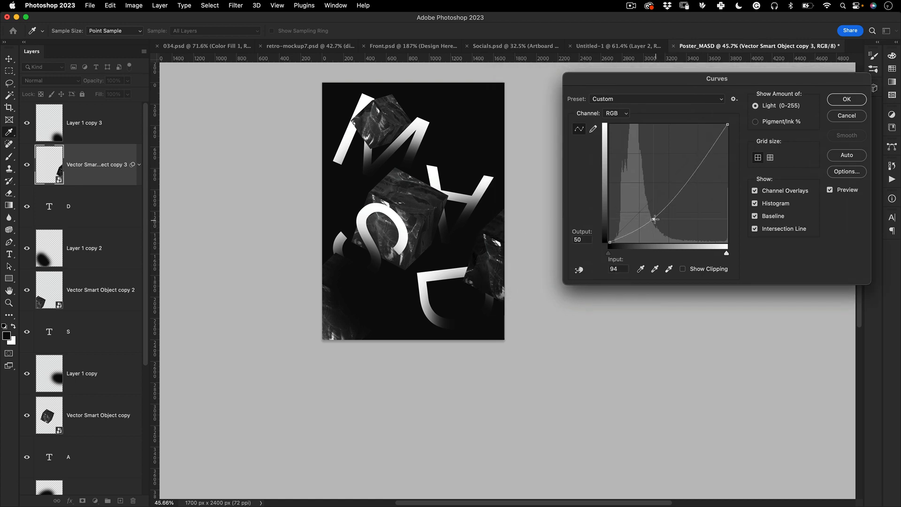
{"action": "mouse_move", "coordinate": [713, 154]}
{"action": "left_mouse_down"}
{"action": "mouse_move", "coordinate": [697, 149]}
{"action": "mouse_move", "coordinate": [707, 165]}
{"action": "mouse_move", "coordinate": [701, 155]}
{"action": "left_mouse_up"}
{"action": "mouse_move", "coordinate": [653, 219]}
{"action": "left_mouse_down"}
{"action": "mouse_move", "coordinate": [640, 206]}
{"action": "mouse_move", "coordinate": [648, 221]}
{"action": "left_mouse_up"}
{"action": "left_click", "coordinate": [846, 100]}
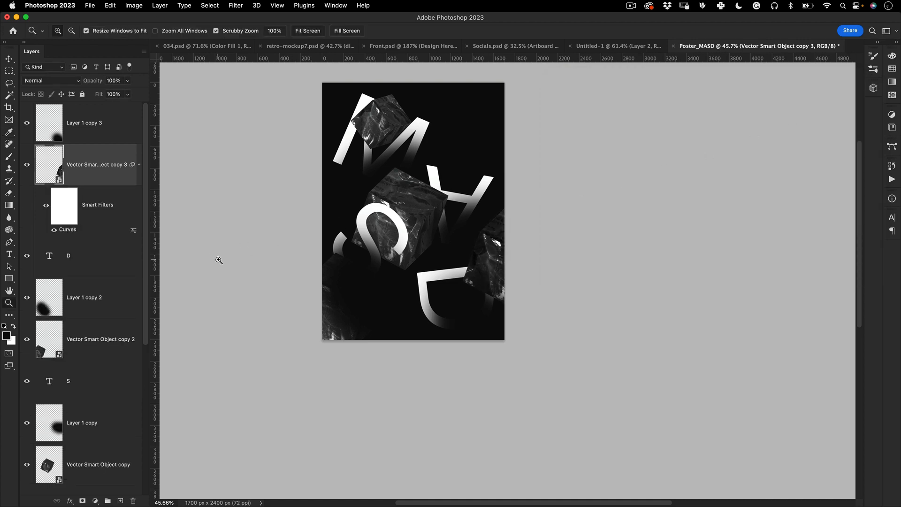
Refine the right-edge cube's Curves smart filter by raising the upper point and slightly lowering the shadow point
{"action": "double_click", "coordinate": [67, 229]}
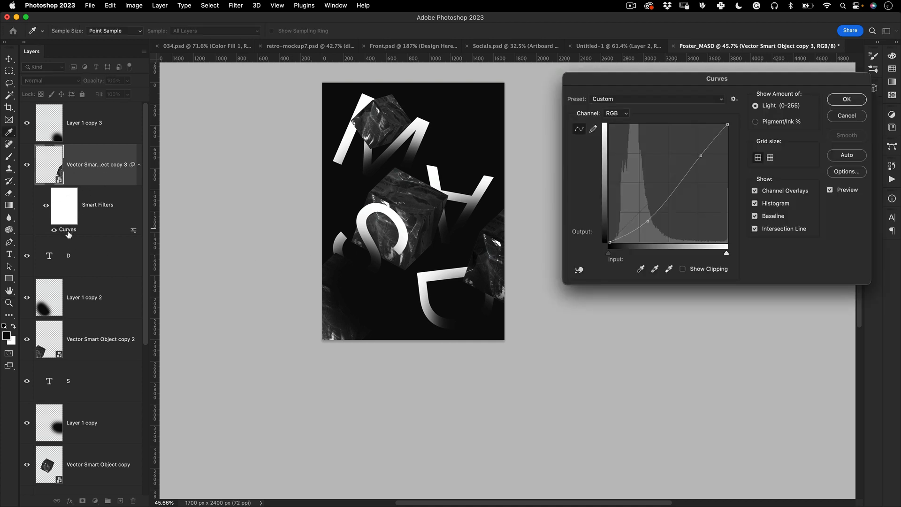
{"action": "left_click_drag", "start_coordinate": [648, 220], "coordinate": [646, 221]}
{"action": "left_click_drag", "start_coordinate": [701, 156], "coordinate": [691, 145]}
{"action": "left_click", "coordinate": [847, 99]}
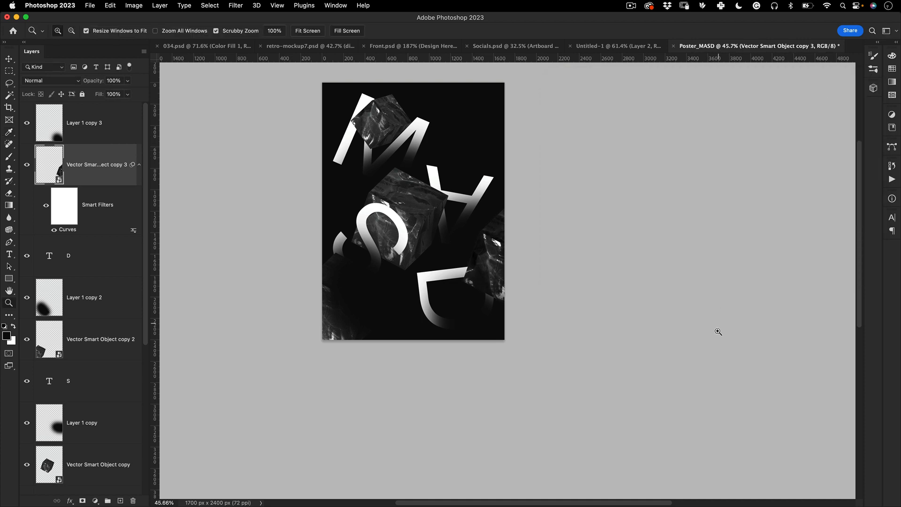
Select the middle cube, add a Curves adjustment layer above it, try the curve, and delete the adjustment's layer mask
{"action": "key", "text": "v"}
{"action": "left_click", "coordinate": [413, 211]}
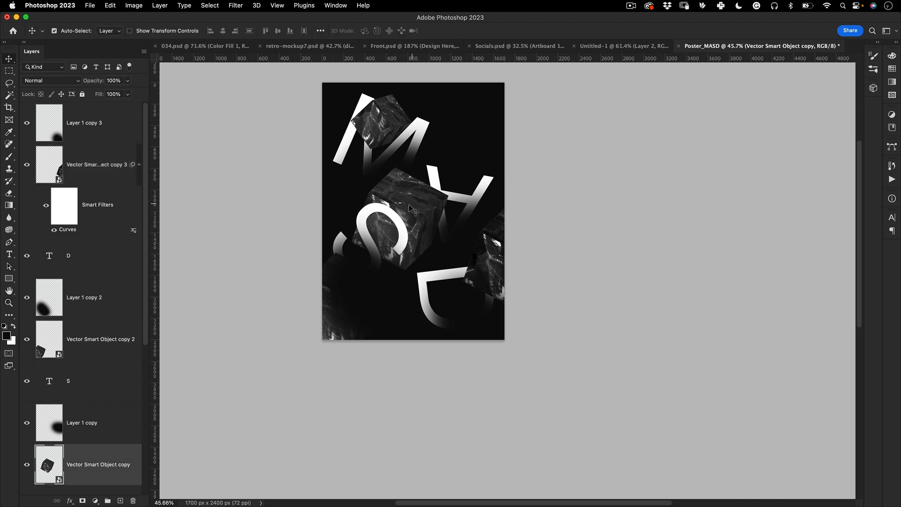
{"action": "left_click_drag", "start_coordinate": [147, 244], "coordinate": [149, 291]}
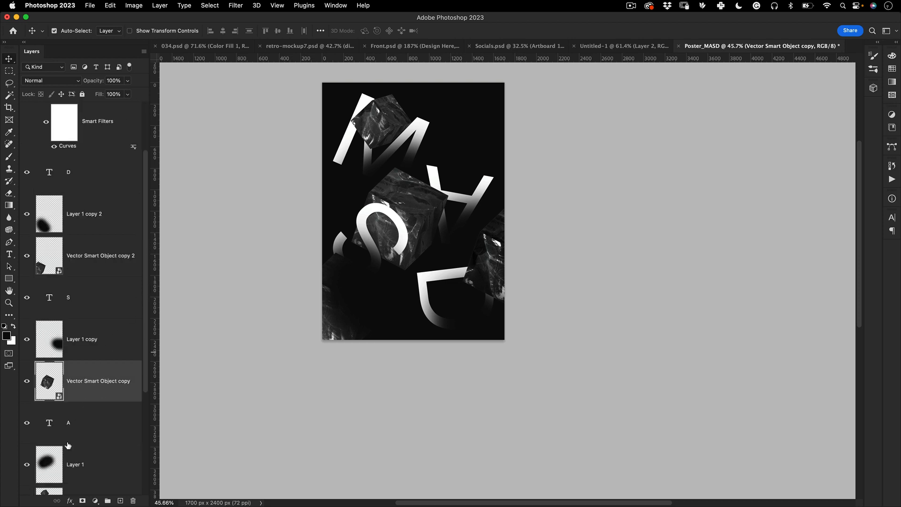
{"action": "left_click", "coordinate": [94, 499]}
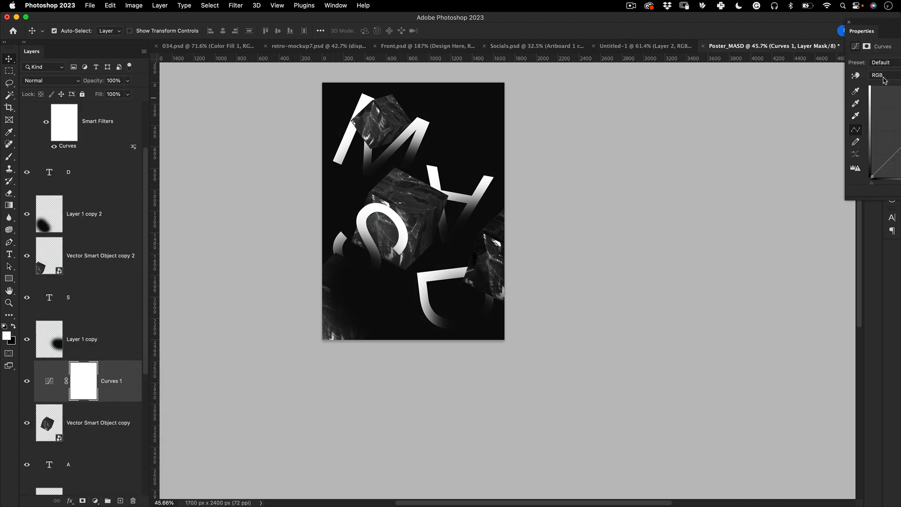
{"action": "left_click_drag", "start_coordinate": [660, 63], "coordinate": [576, 57]}
{"action": "left_click_drag", "start_coordinate": [630, 181], "coordinate": [302, 343]}
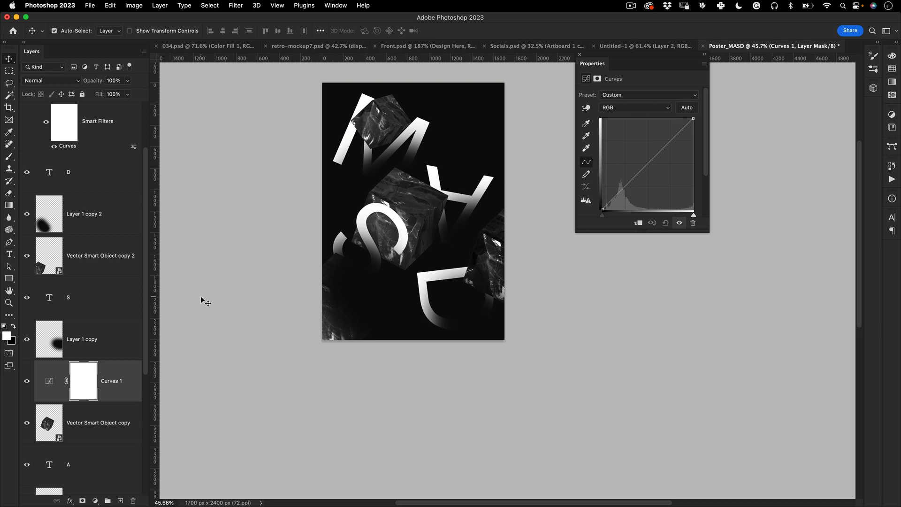
{"action": "left_click", "coordinate": [578, 55]}
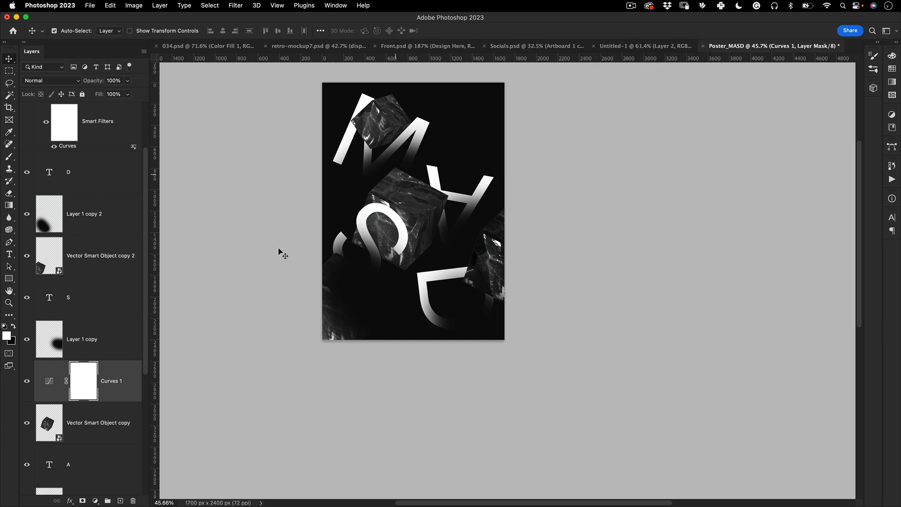
{"action": "key", "text": "BackSpace"}
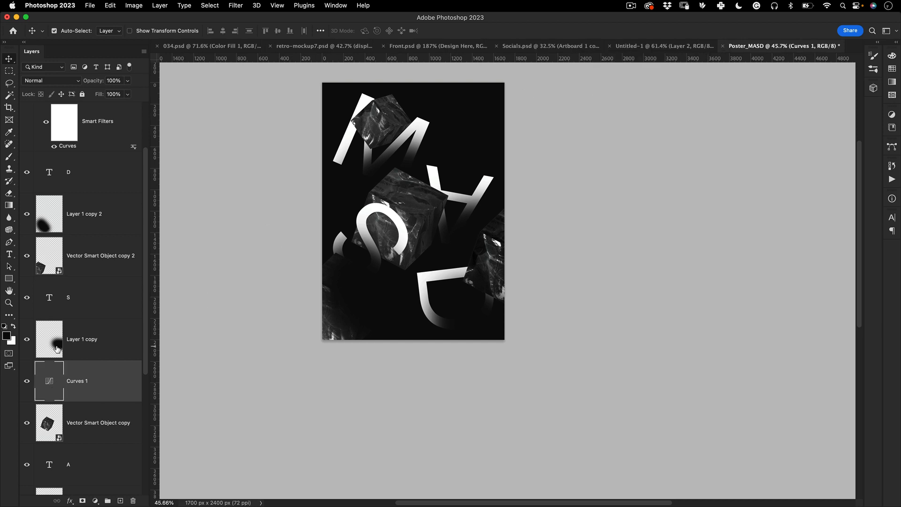
Replace the middle cube's Curves adjustment layer with a Curves smart filter, lowering shadows to input 90, output 68, and raising highlights
{"action": "key", "text": "BackSpace"}
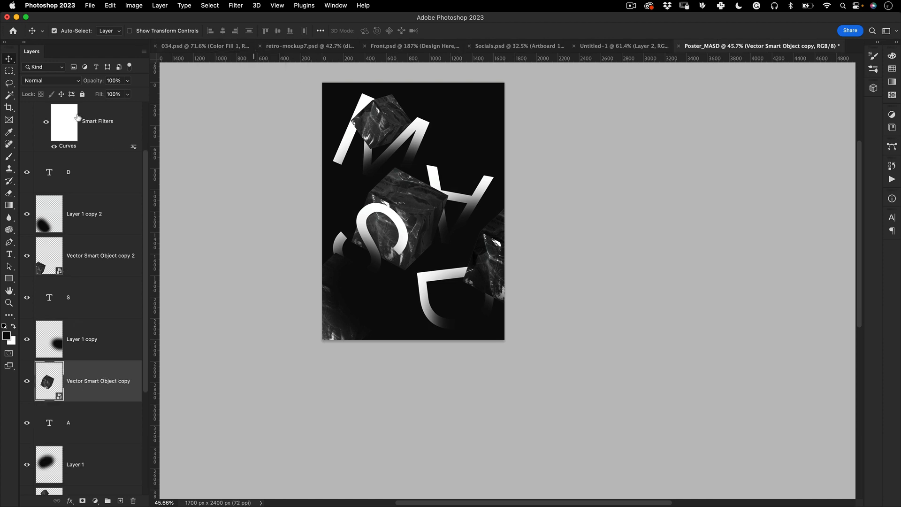
{"action": "left_click", "coordinate": [133, 5]}
{"action": "mouse_move", "coordinate": [162, 32]}
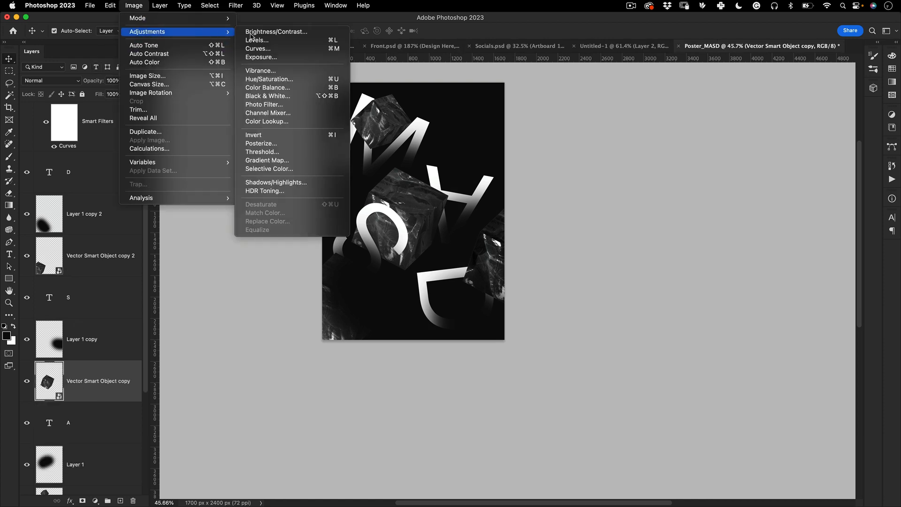
{"action": "left_click", "coordinate": [271, 49]}
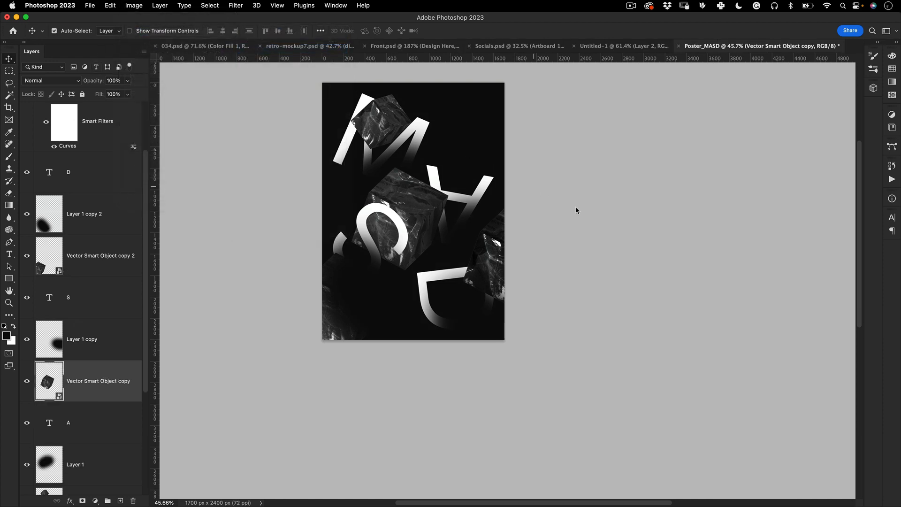
{"action": "left_click_drag", "start_coordinate": [657, 205], "coordinate": [651, 211]}
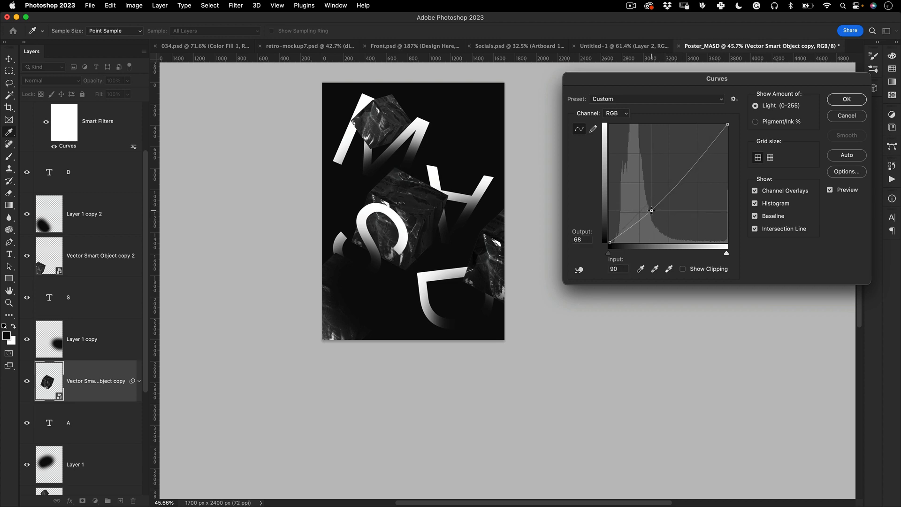
{"action": "left_click_drag", "start_coordinate": [701, 156], "coordinate": [693, 144]}
{"action": "left_click", "coordinate": [847, 99]}
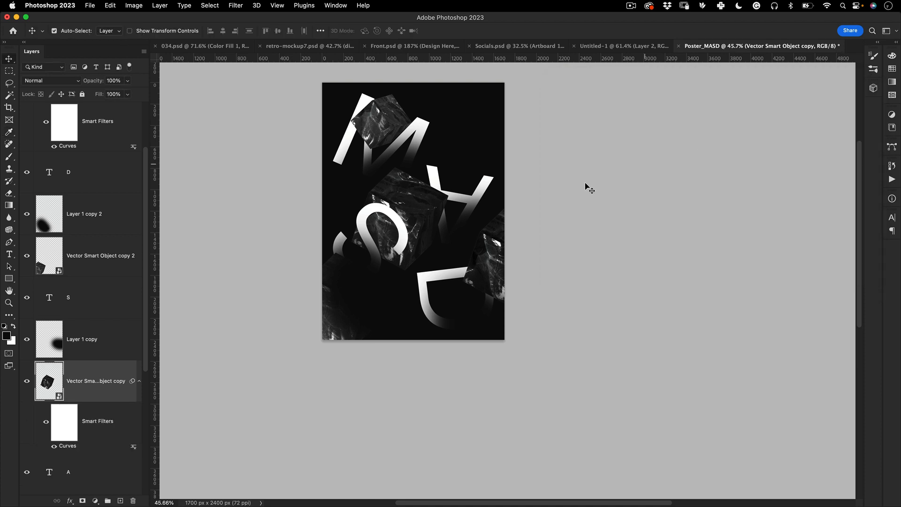
Copy the Curves smart filter from the middle cube onto the small cube overlapping the M
{"action": "scroll", "coordinate": [141, 282], "scroll_direction": "down", "scroll_amount": 5}
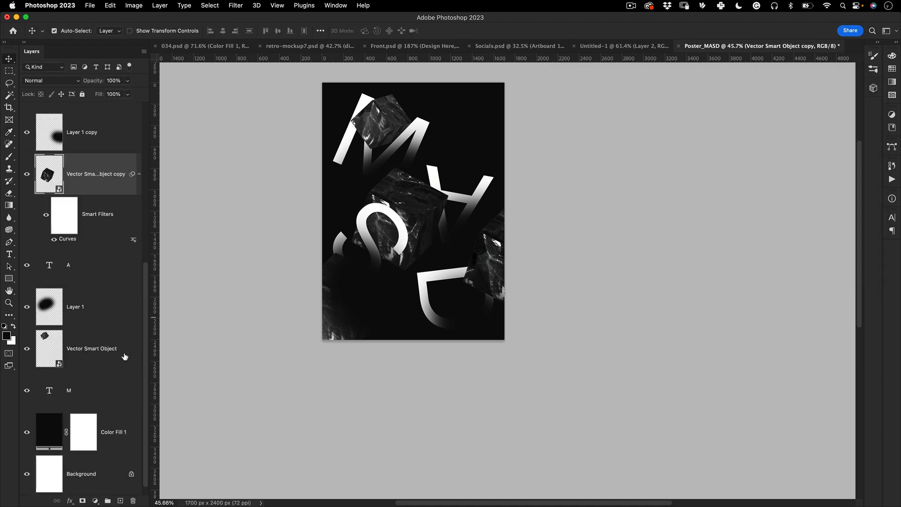
{"action": "left_click", "coordinate": [56, 344]}
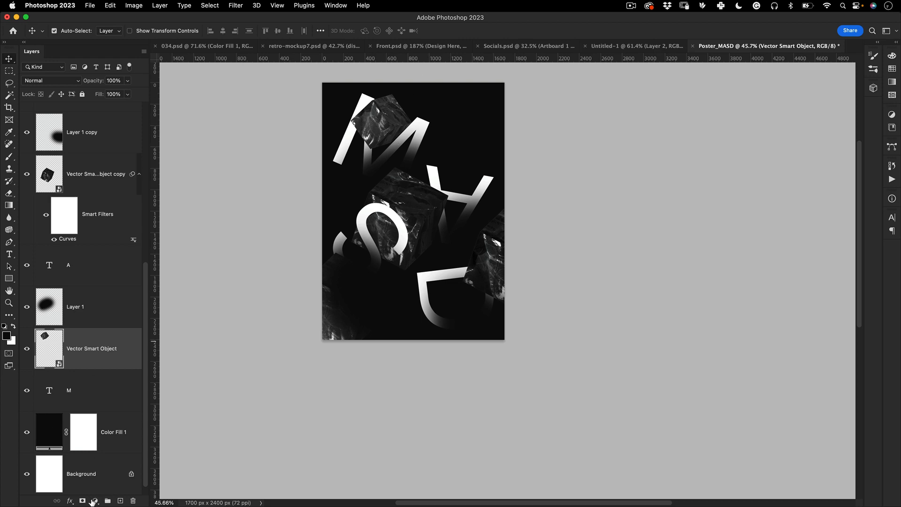
{"action": "left_click", "coordinate": [95, 501]}
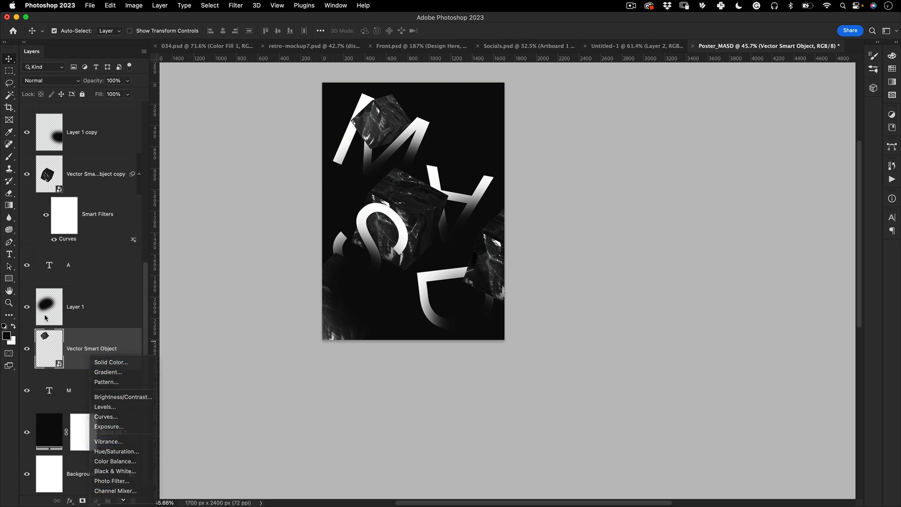
{"action": "key", "text": "Escape"}
{"action": "left_click_drag", "start_coordinate": [80, 239], "coordinate": [69, 238]}
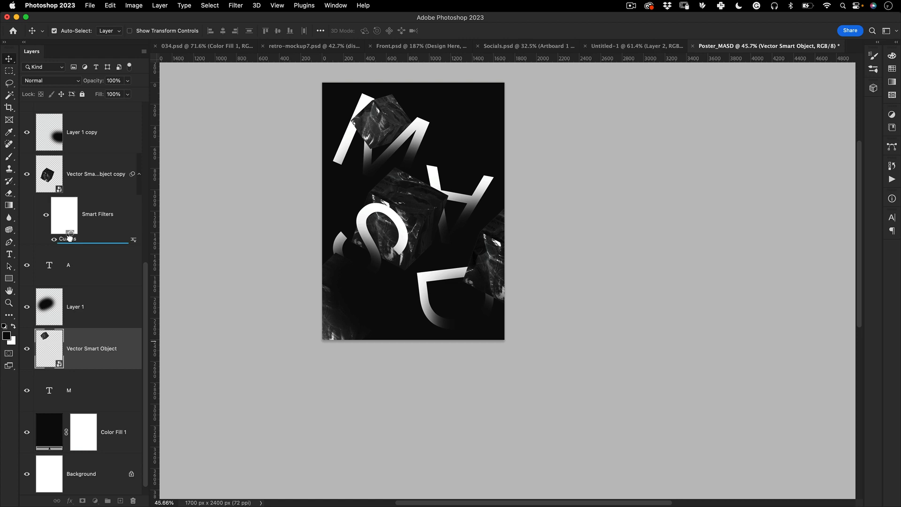
{"action": "left_click_drag", "start_coordinate": [69, 237], "coordinate": [70, 330]}
{"action": "left_click_drag", "start_coordinate": [58, 289], "coordinate": [91, 401]}
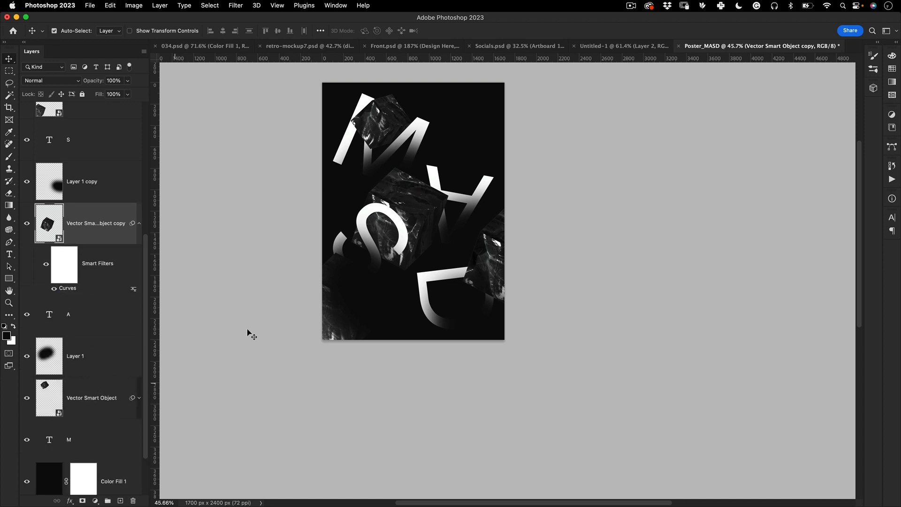
Strengthen the contrast of the small top cube's copied Curves filter by lowering the shadow point and shifting the upper point slightly
{"action": "left_click", "coordinate": [139, 398]}
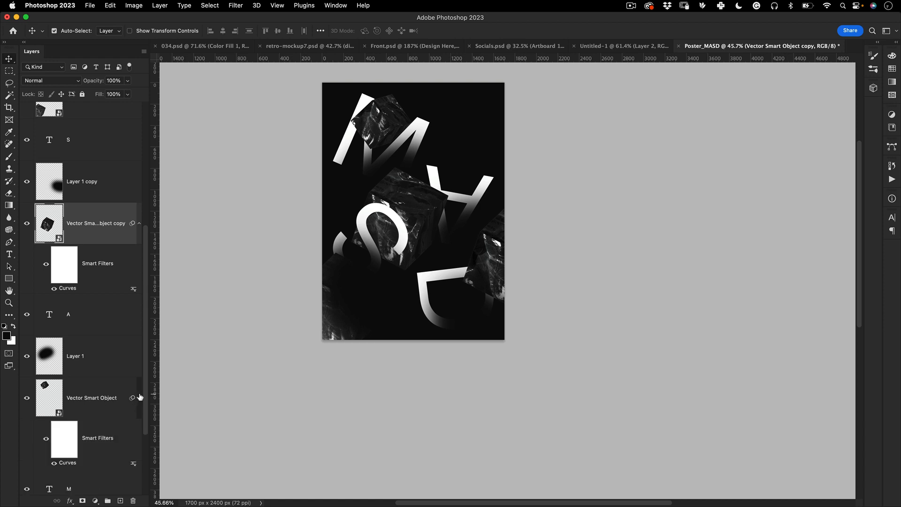
{"action": "scroll", "coordinate": [146, 383], "scroll_direction": "down", "scroll_amount": 2}
{"action": "double_click", "coordinate": [73, 412]}
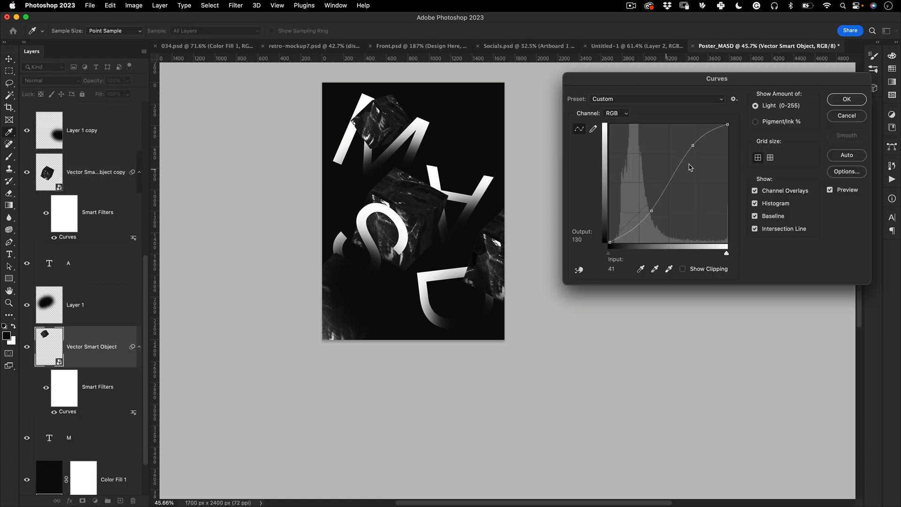
{"action": "left_click_drag", "start_coordinate": [652, 210], "coordinate": [647, 216]}
{"action": "left_click_drag", "start_coordinate": [694, 141], "coordinate": [690, 142]}
{"action": "left_click", "coordinate": [857, 96]}
Transform the right-edge cube, scaling it to about 350% and shifting it farther off the poster's right side
{"action": "key", "text": "v"}
{"action": "left_click_drag", "start_coordinate": [489, 239], "coordinate": [496, 262]}
{"action": "key", "text": "super+t"}
{"action": "left_click_drag", "start_coordinate": [548, 203], "coordinate": [560, 169]}
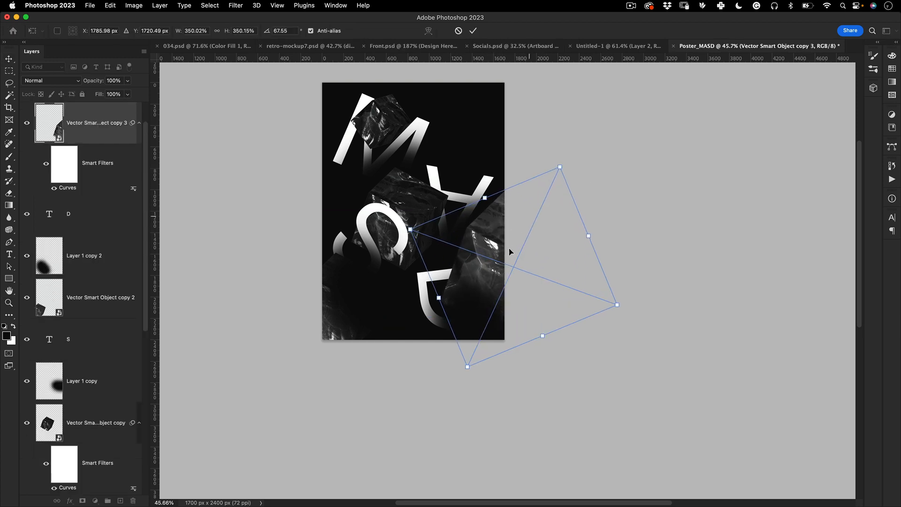
{"action": "left_click_drag", "start_coordinate": [509, 252], "coordinate": [521, 244]}
{"action": "key", "text": "Return"}
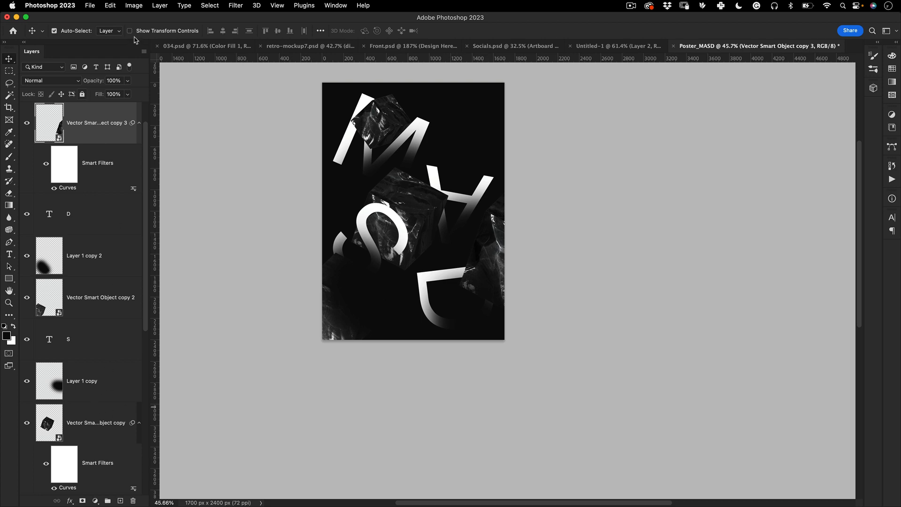
Apply a Gaussian Blur smart filter with a 4.8-pixel radius to the right-edge cube
{"action": "left_click", "coordinate": [210, 5]}
{"action": "mouse_move", "coordinate": [298, 6]}
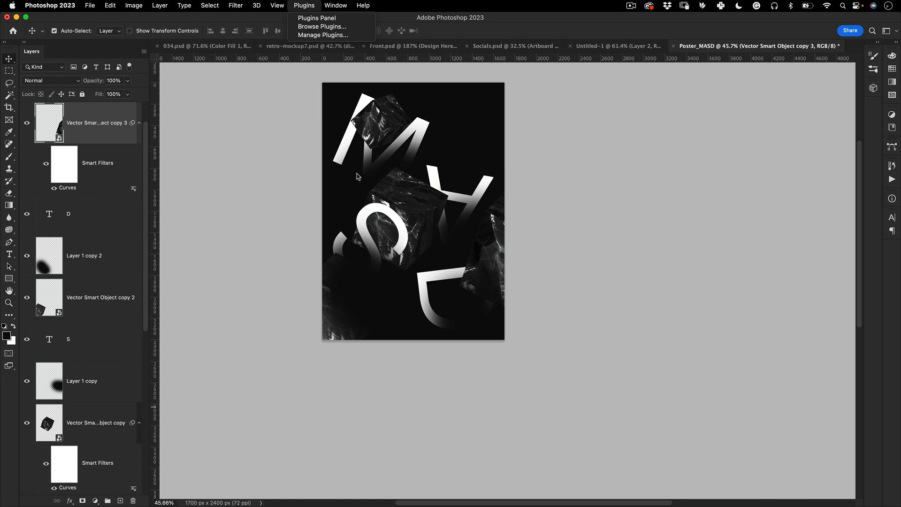
{"action": "mouse_move", "coordinate": [282, 4]}
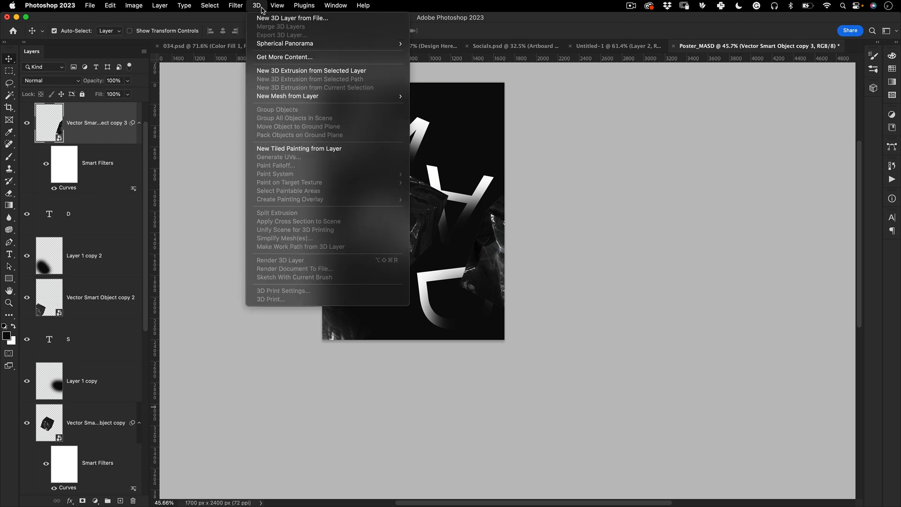
{"action": "left_click", "coordinate": [501, 259]}
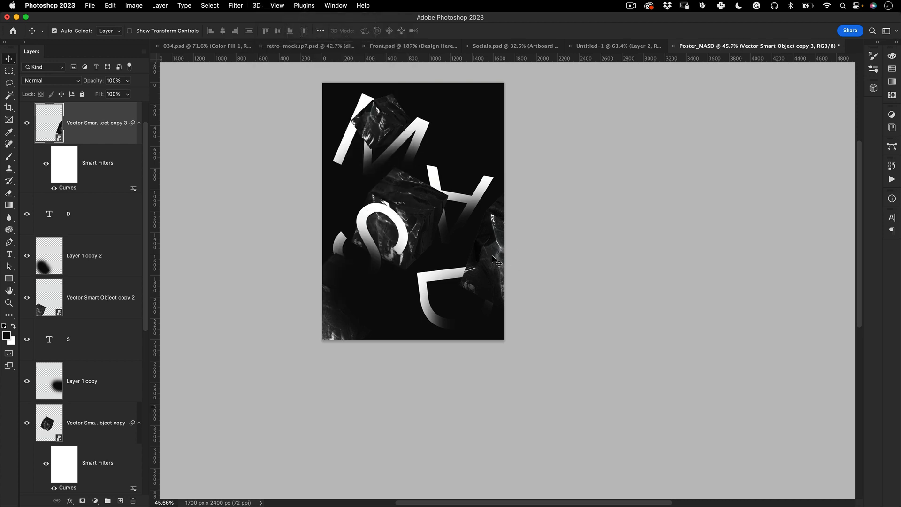
{"action": "left_click", "coordinate": [246, 5]}
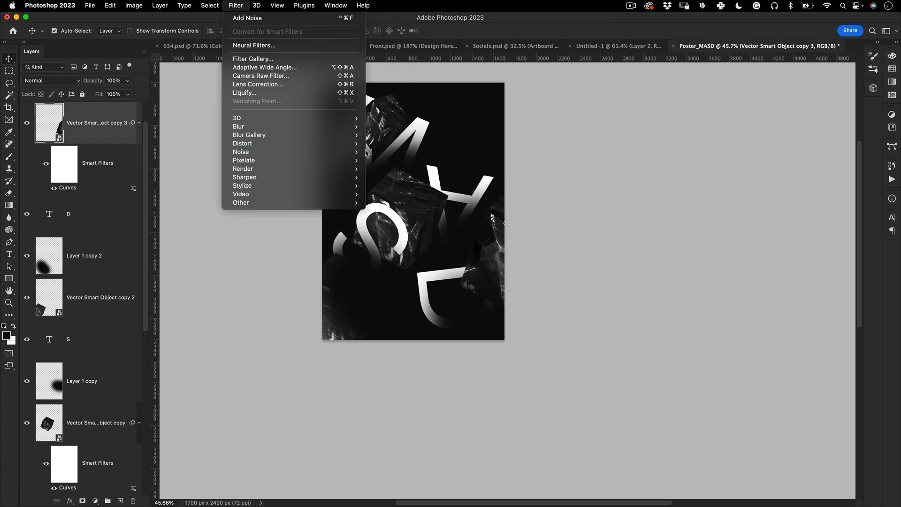
{"action": "mouse_move", "coordinate": [281, 127]}
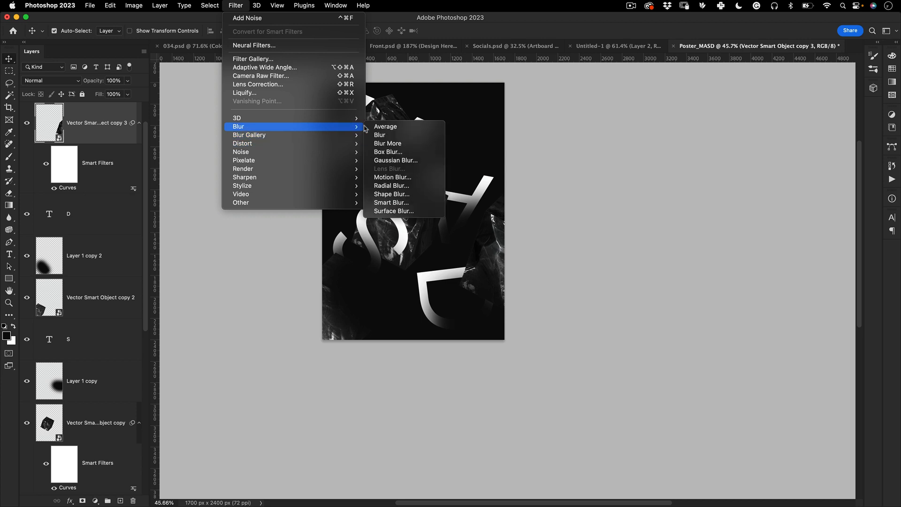
{"action": "left_click", "coordinate": [416, 162]}
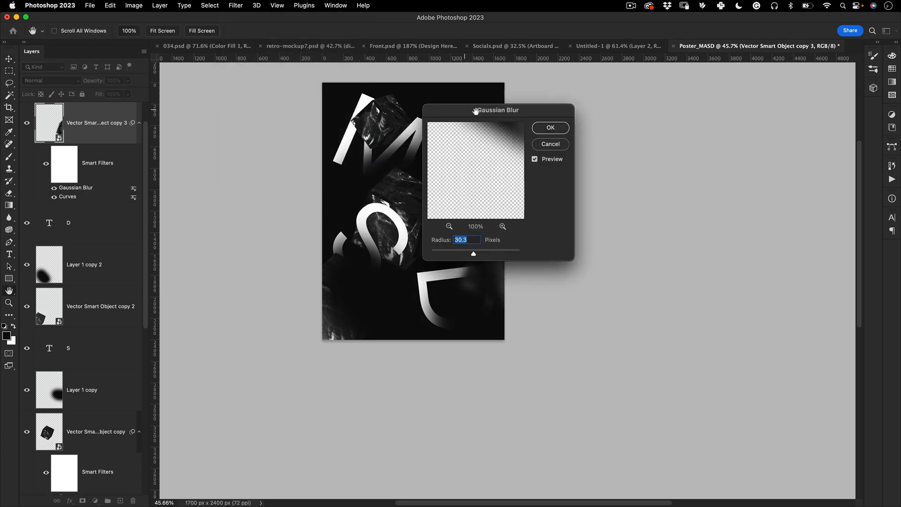
{"action": "left_click_drag", "start_coordinate": [471, 104], "coordinate": [652, 104]}
{"action": "left_click_drag", "start_coordinate": [651, 238], "coordinate": [629, 237]}
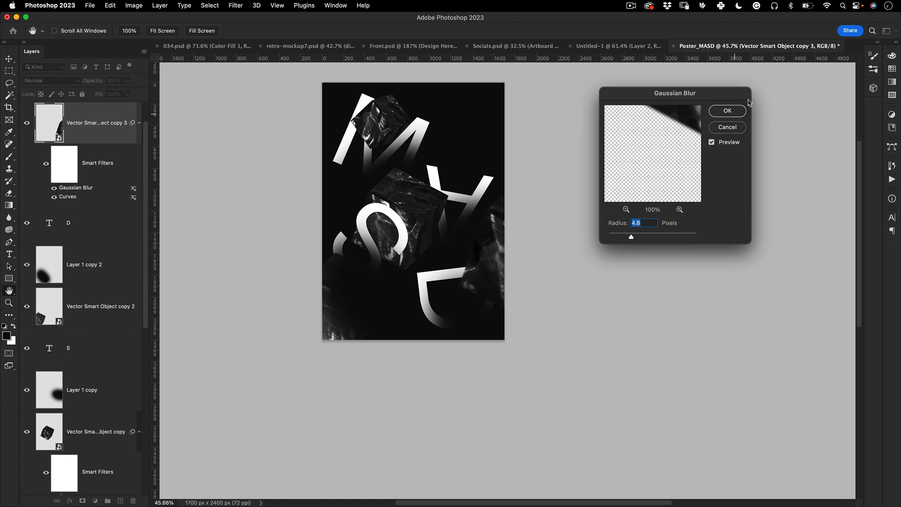
{"action": "left_click", "coordinate": [726, 111]}
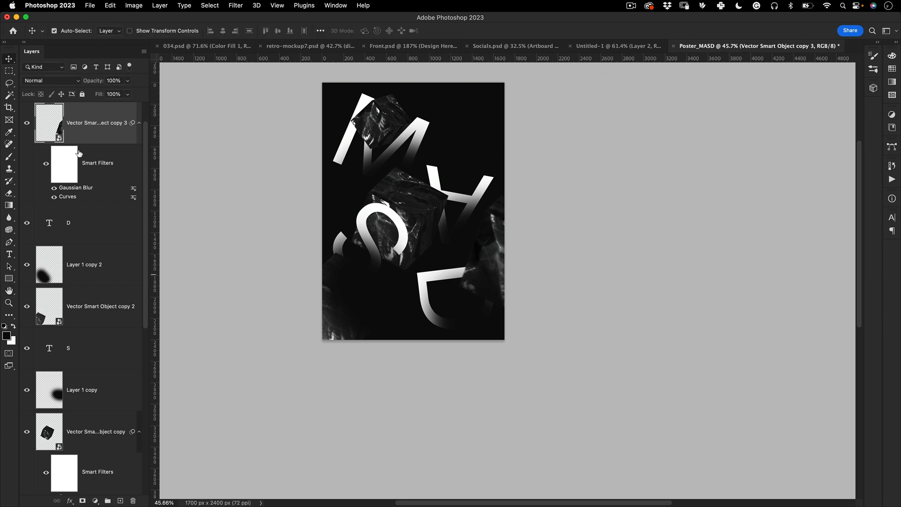
Copy the Gaussian Blur smart filter from the right-edge cube onto the lower-left cube
{"action": "left_click", "coordinate": [351, 292]}
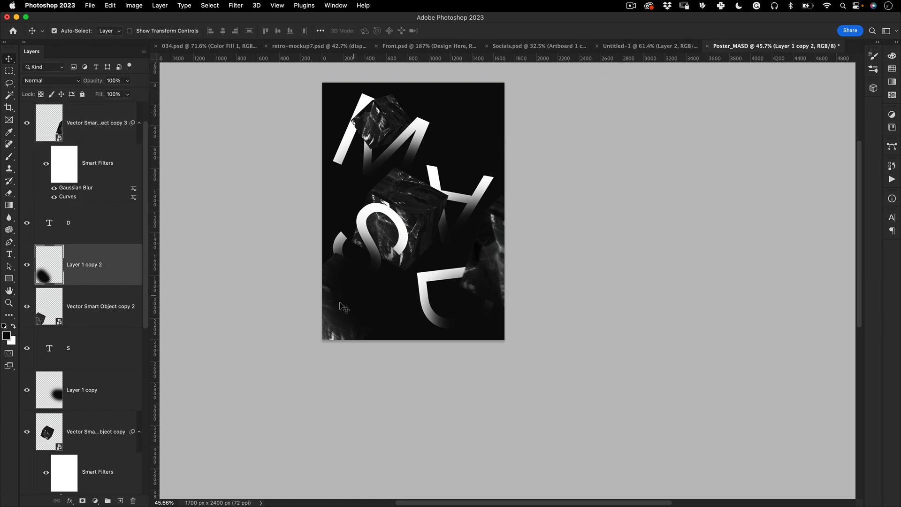
{"action": "left_click", "coordinate": [51, 315]}
{"action": "left_click", "coordinate": [27, 307]}
{"action": "left_click", "coordinate": [27, 307]}
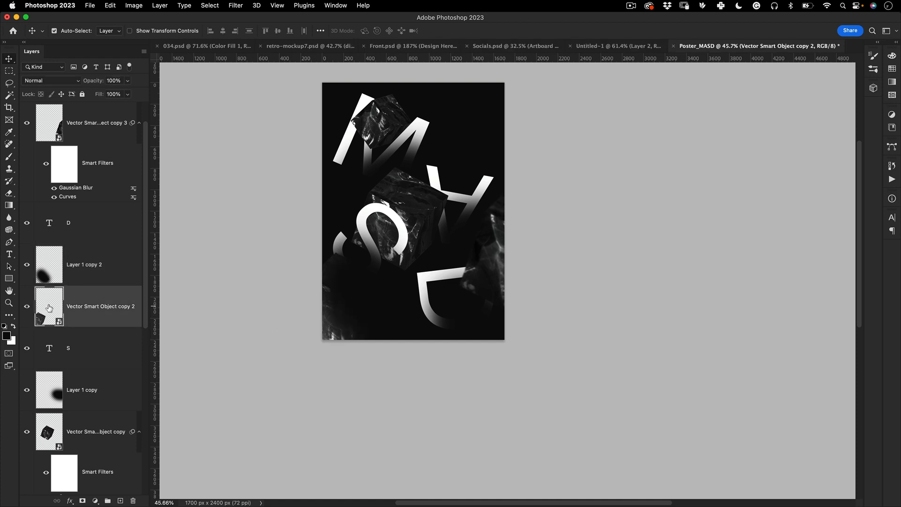
{"action": "left_click_drag", "start_coordinate": [76, 191], "coordinate": [94, 314]}
{"action": "left_click", "coordinate": [139, 307]}
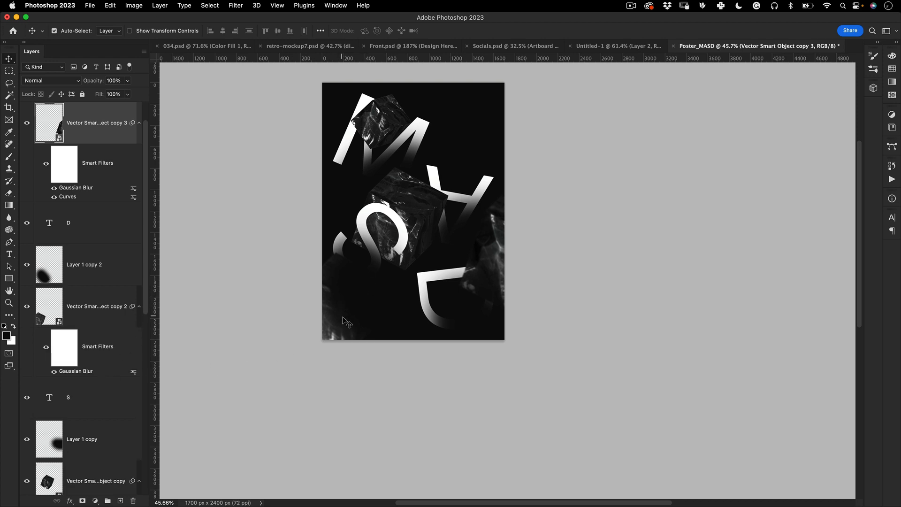
Apply a slight Gaussian Blur smart filter, under 3.6 pixels, to the small cube overlapping the M
{"action": "left_click", "coordinate": [386, 109]}
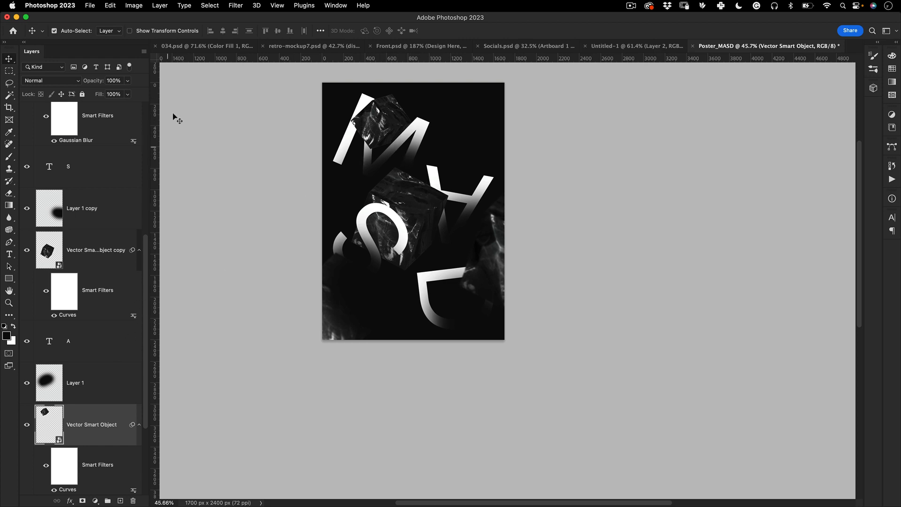
{"action": "left_click", "coordinate": [230, 5]}
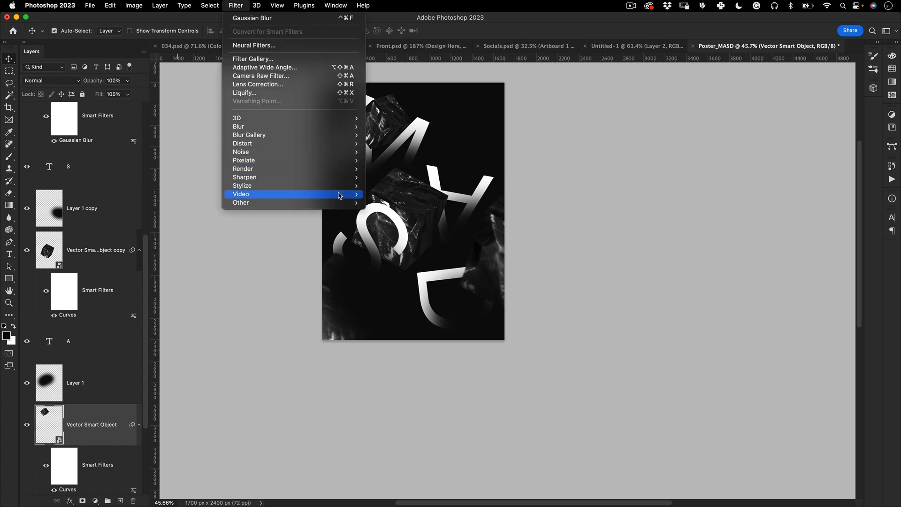
{"action": "mouse_move", "coordinate": [357, 127]}
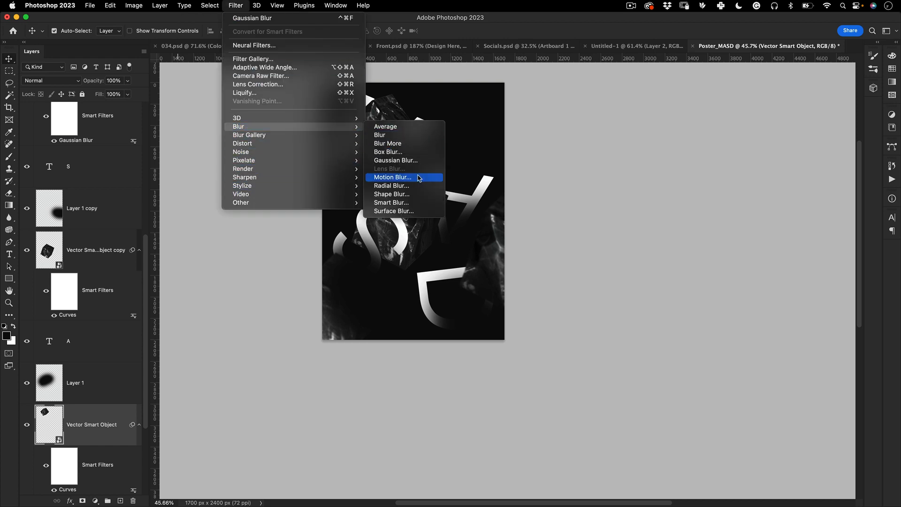
{"action": "left_click", "coordinate": [399, 163]}
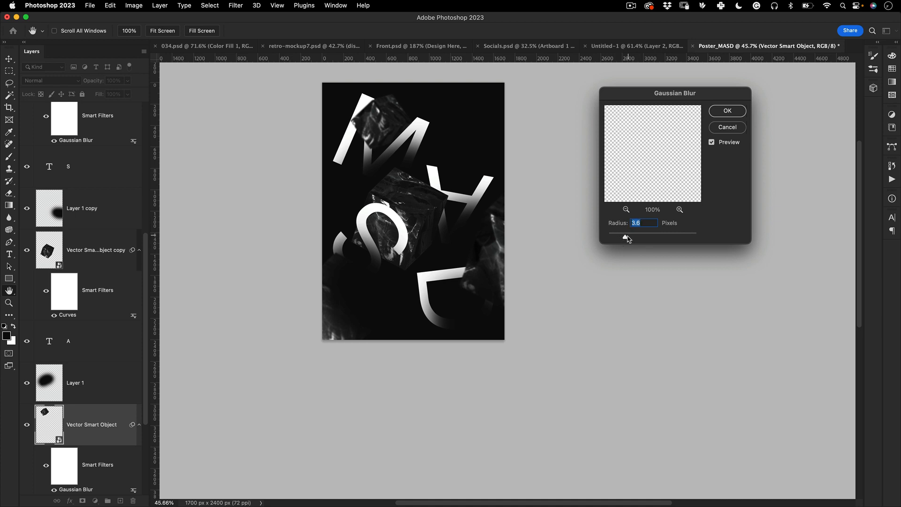
{"action": "left_click_drag", "start_coordinate": [627, 239], "coordinate": [622, 240]}
{"action": "left_click", "coordinate": [728, 112]}
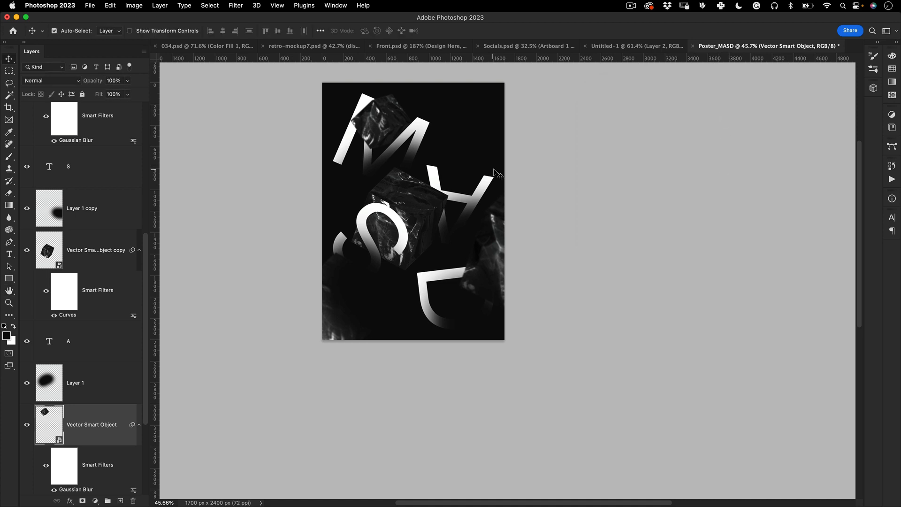
Duplicate the middle cube and place the copy below the M layer, directly above the Color Fill 1 background
{"action": "left_click_drag", "start_coordinate": [145, 254], "coordinate": [147, 273]}
{"action": "left_click", "coordinate": [52, 200]}
{"action": "key", "text": "super+j"}
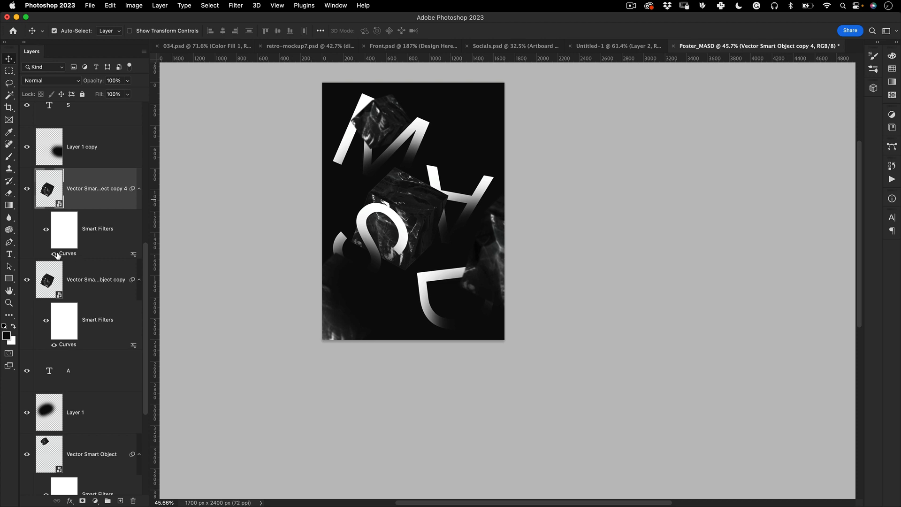
{"action": "mouse_move", "coordinate": [52, 186]}
{"action": "left_mouse_down"}
{"action": "mouse_move", "coordinate": [58, 385]}
{"action": "mouse_move", "coordinate": [77, 454]}
{"action": "mouse_move", "coordinate": [60, 297]}
{"action": "mouse_move", "coordinate": [55, 446]}
{"action": "mouse_move", "coordinate": [54, 434]}
{"action": "mouse_move", "coordinate": [47, 190]}
{"action": "left_mouse_up"}
{"action": "left_click_drag", "start_coordinate": [147, 258], "coordinate": [147, 275]}
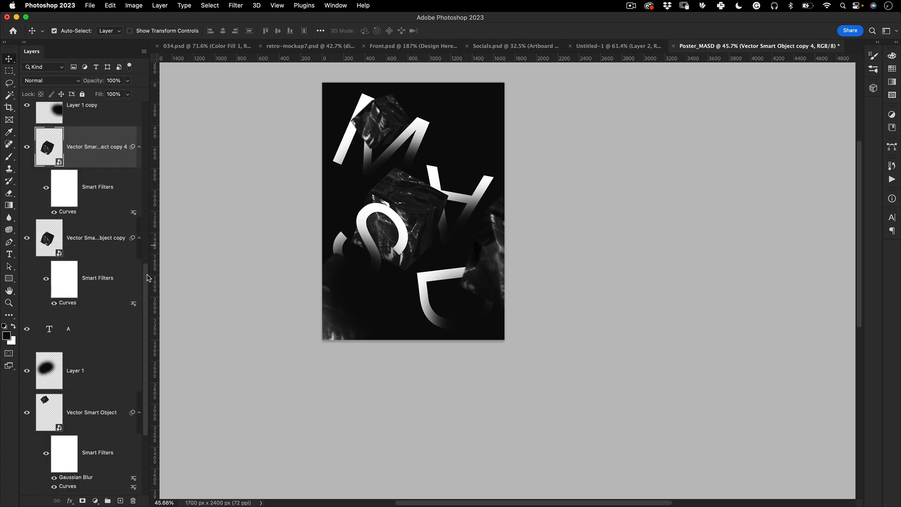
{"action": "left_click_drag", "start_coordinate": [52, 157], "coordinate": [52, 467]}
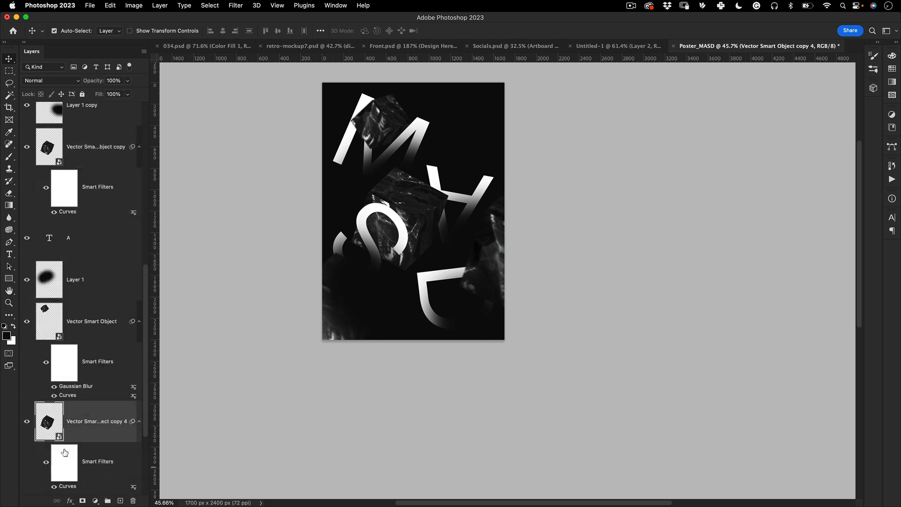
{"action": "left_click_drag", "start_coordinate": [148, 312], "coordinate": [150, 381]}
{"action": "left_click_drag", "start_coordinate": [51, 291], "coordinate": [54, 408]}
Enlarge the bottom cube copy to about 861%, rotate it to about 88°, and position it to cover the whole poster background
{"action": "key", "text": "ctrl+t"}
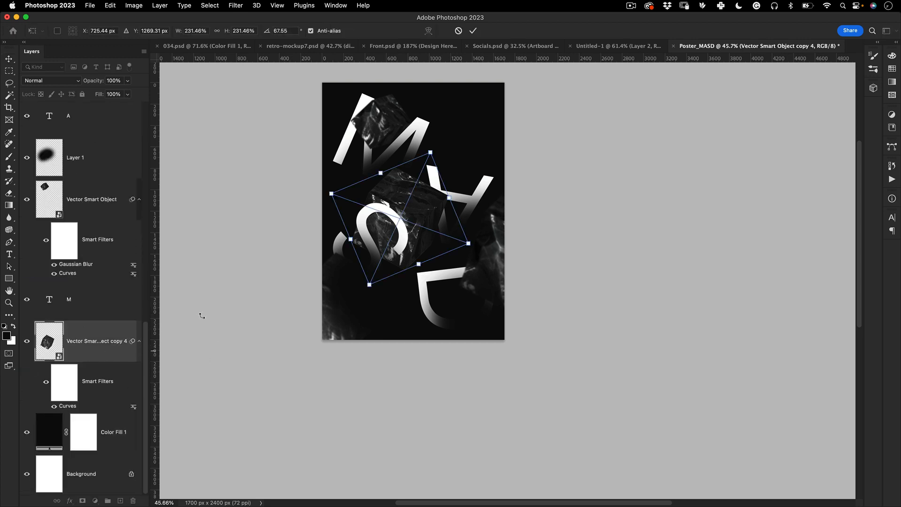
{"action": "left_click_drag", "start_coordinate": [431, 151], "coordinate": [491, 70]}
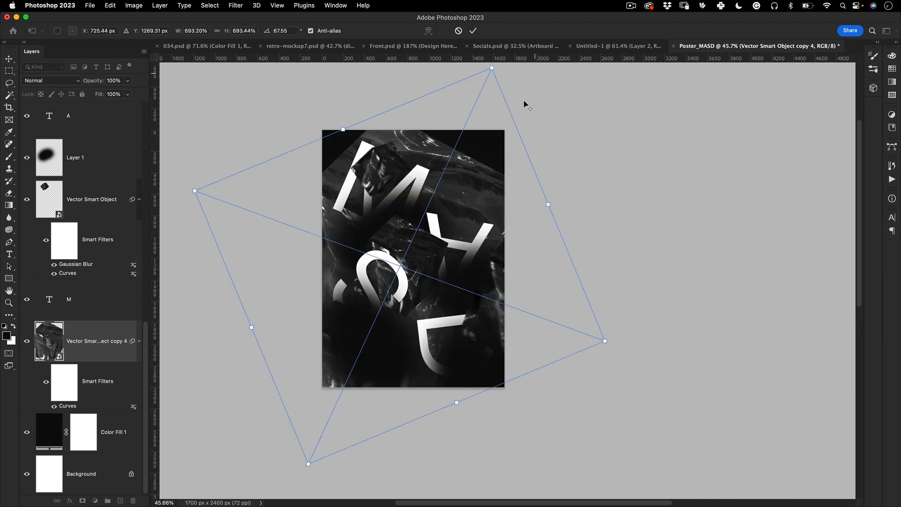
{"action": "left_click_drag", "start_coordinate": [468, 212], "coordinate": [473, 191]}
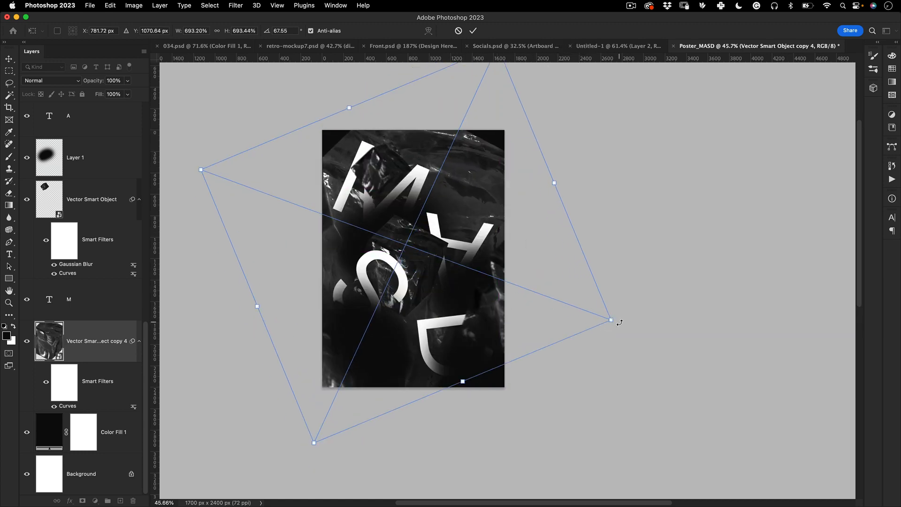
{"action": "left_click_drag", "start_coordinate": [620, 322], "coordinate": [576, 395]}
{"action": "mouse_move", "coordinate": [500, 231]}
{"action": "left_mouse_down"}
{"action": "mouse_move", "coordinate": [504, 263]}
{"action": "mouse_move", "coordinate": [497, 245]}
{"action": "left_mouse_up"}
{"action": "left_click_drag", "start_coordinate": [558, 108], "coordinate": [598, 70]}
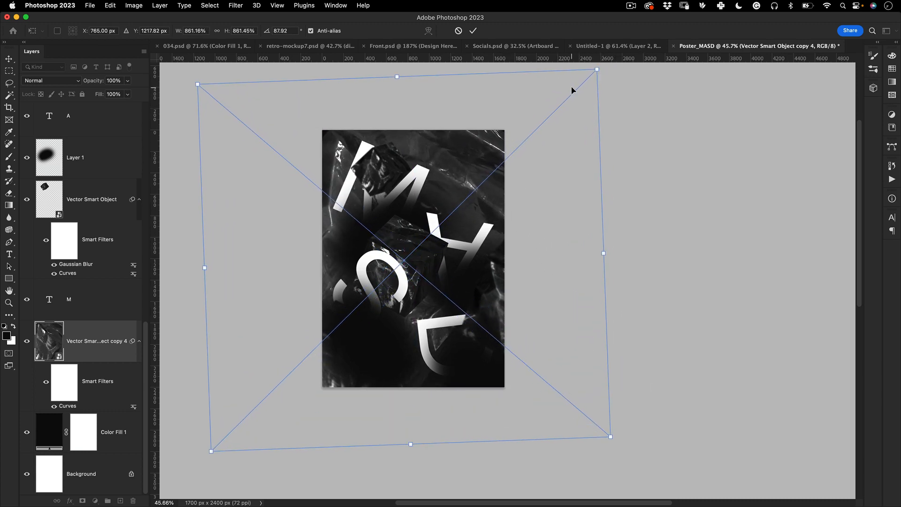
{"action": "key", "text": "Return"}
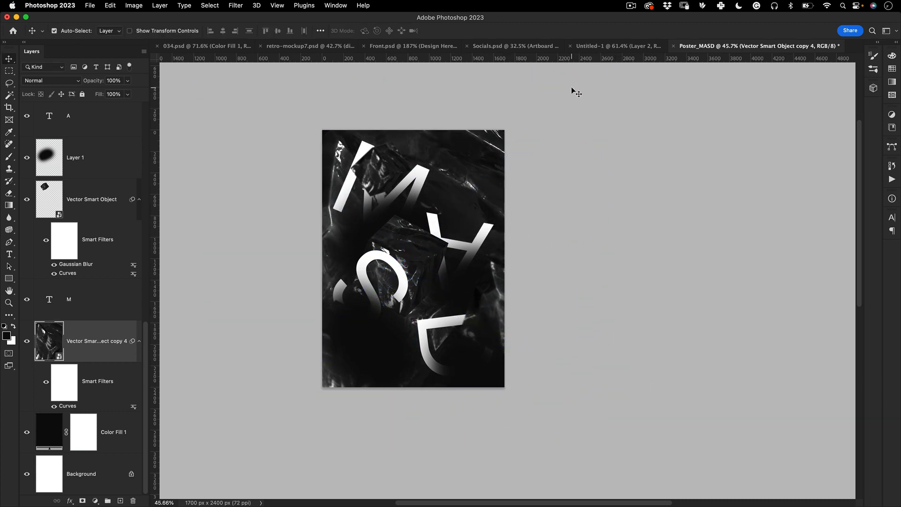
Darken the background cube through its Curves smart filter, moving the shadow point to input 99, output 40 and lowering the highlight point
{"action": "key", "text": "z"}
{"action": "left_click_drag", "start_coordinate": [441, 173], "coordinate": [512, 143]}
{"action": "mouse_move", "coordinate": [478, 175]}
{"action": "left_mouse_down"}
{"action": "mouse_move", "coordinate": [445, 193]}
{"action": "mouse_move", "coordinate": [486, 159]}
{"action": "left_mouse_up"}
{"action": "left_click_drag", "start_coordinate": [473, 218], "coordinate": [437, 193]}
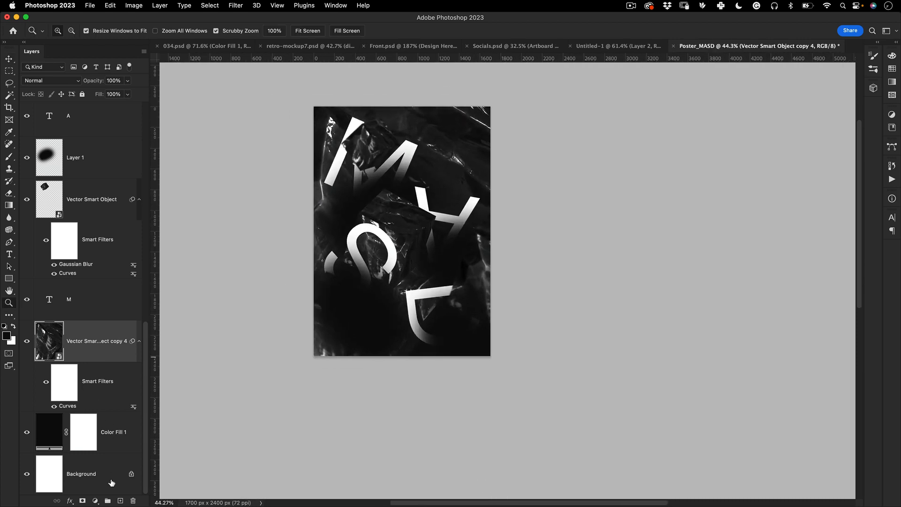
{"action": "double_click", "coordinate": [70, 407]}
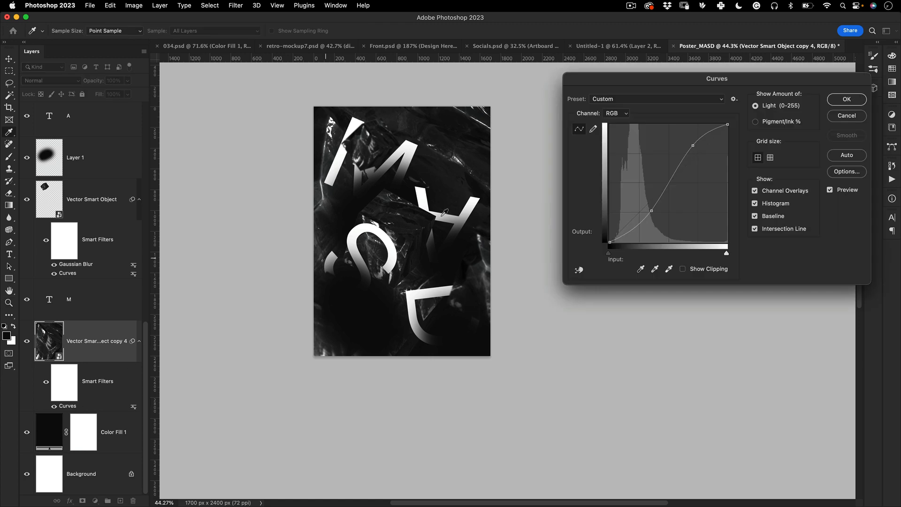
{"action": "left_click", "coordinate": [654, 213]}
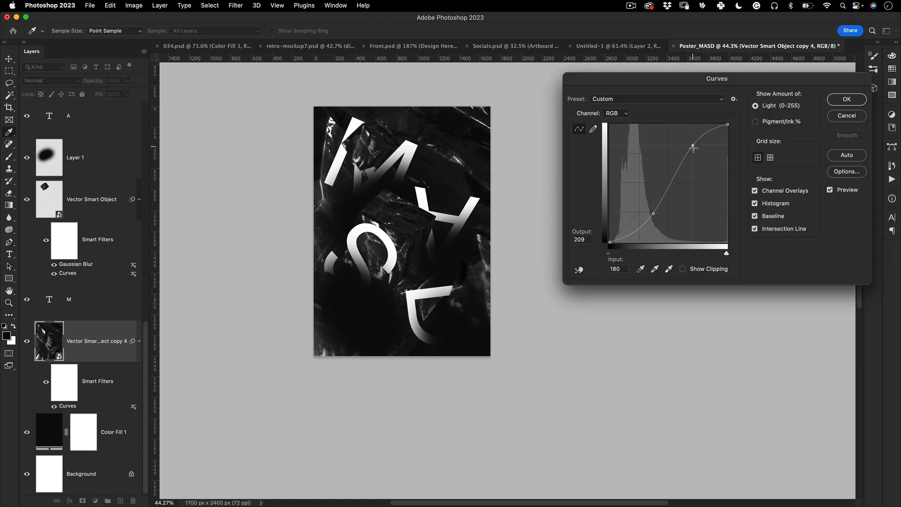
{"action": "left_click_drag", "start_coordinate": [693, 145], "coordinate": [703, 162]}
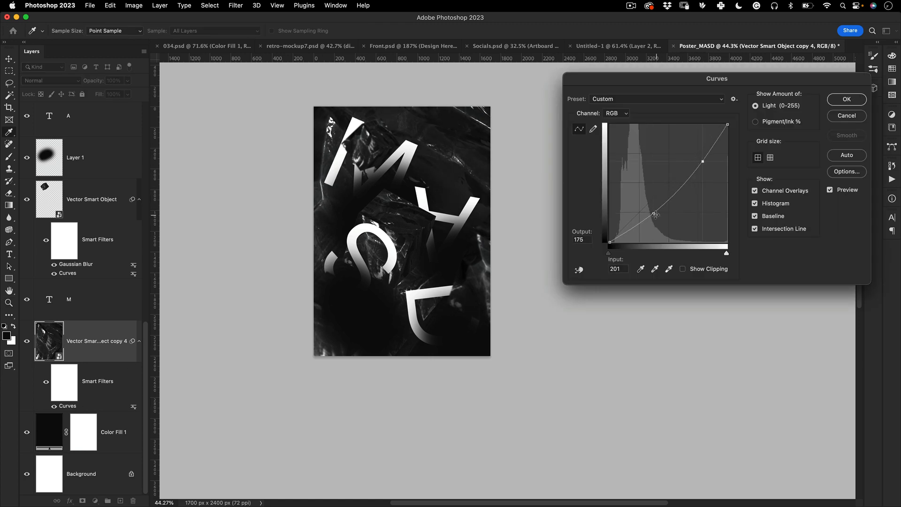
{"action": "left_click_drag", "start_coordinate": [656, 215], "coordinate": [659, 223]}
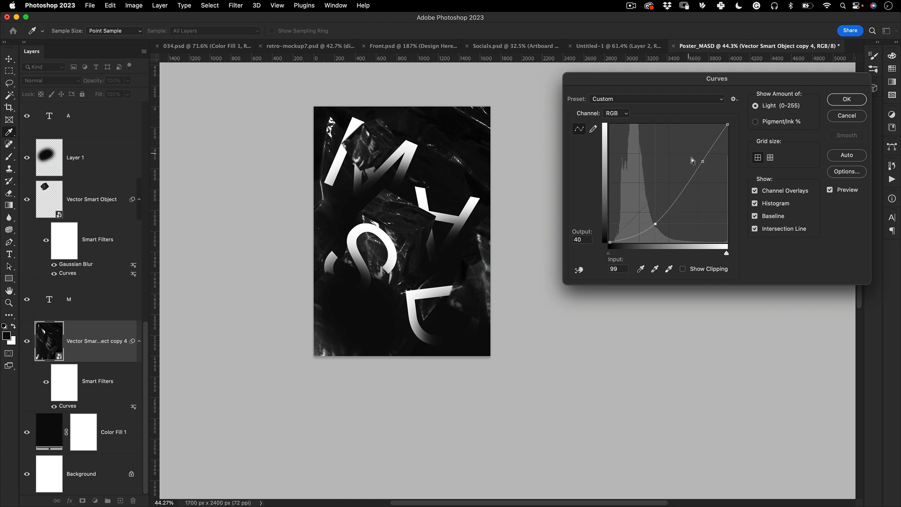
{"action": "mouse_move", "coordinate": [704, 162]}
{"action": "left_mouse_down"}
{"action": "mouse_move", "coordinate": [691, 146]}
{"action": "mouse_move", "coordinate": [707, 164]}
{"action": "left_mouse_up"}
{"action": "left_click", "coordinate": [841, 99]}
Turn off the Gaussian Blur smart filter on the small cube overlapping the M and shift the cube slightly down and right
{"action": "key", "text": "z"}
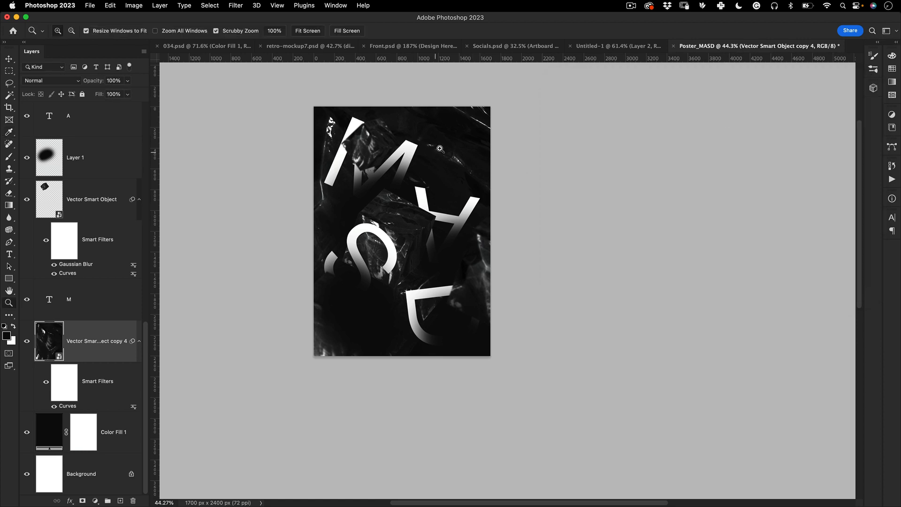
{"action": "left_click_drag", "start_coordinate": [440, 148], "coordinate": [465, 166]}
{"action": "mouse_move", "coordinate": [408, 172]}
{"action": "left_mouse_down"}
{"action": "mouse_move", "coordinate": [374, 165]}
{"action": "mouse_move", "coordinate": [392, 170]}
{"action": "left_mouse_up"}
{"action": "key", "text": "z"}
{"action": "left_click_drag", "start_coordinate": [339, 153], "coordinate": [372, 139]}
{"action": "mouse_move", "coordinate": [351, 153]}
{"action": "left_mouse_down"}
{"action": "mouse_move", "coordinate": [364, 150]}
{"action": "mouse_move", "coordinate": [358, 140]}
{"action": "left_mouse_up"}
{"action": "key", "text": "super+z"}
{"action": "key", "text": "super+z"}
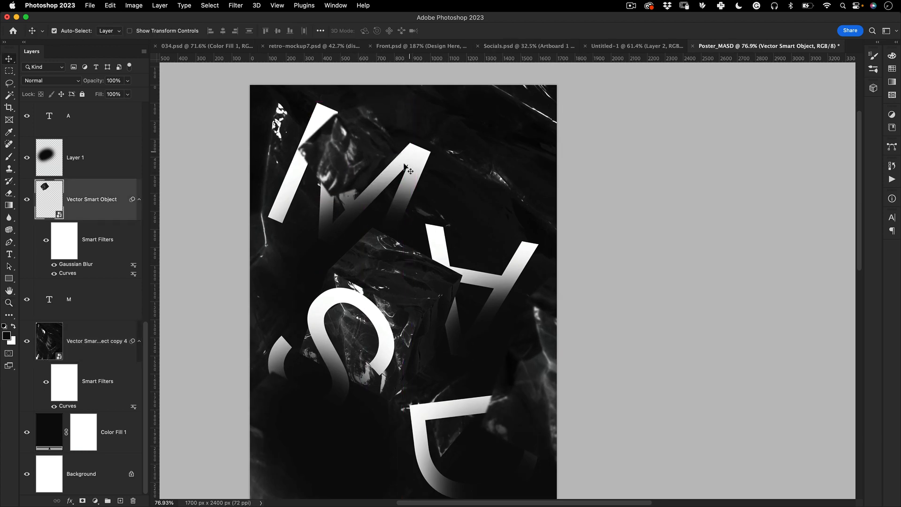
{"action": "left_click", "coordinate": [54, 265]}
{"action": "key", "text": "super+space"}
{"action": "left_click_drag", "start_coordinate": [404, 181], "coordinate": [381, 173]}
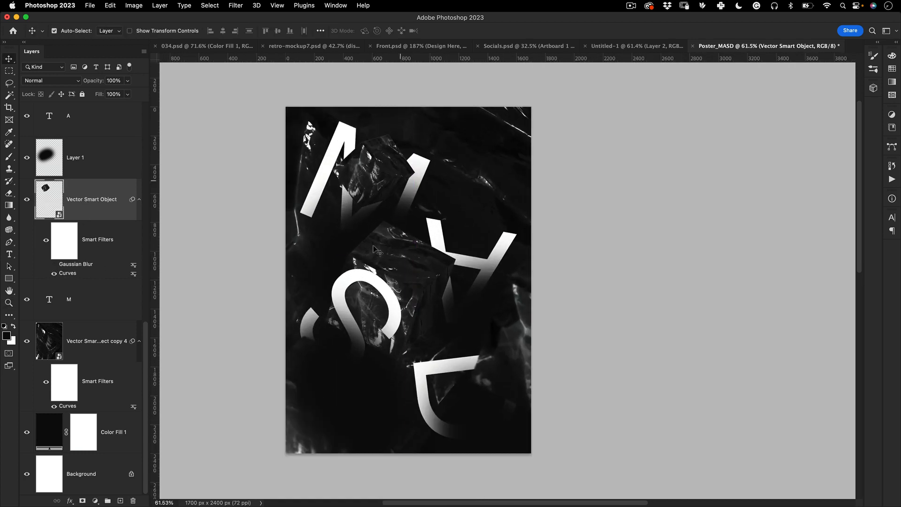
{"action": "key", "text": "super+space"}
{"action": "left_click_drag", "start_coordinate": [414, 204], "coordinate": [408, 195]}
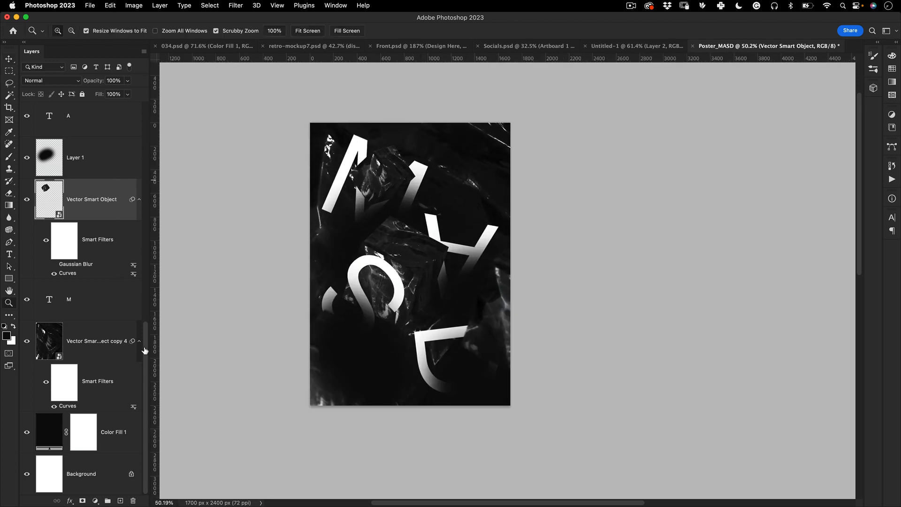
Add a new empty layer and move it directly above the lower-left cube layer
{"action": "left_click_drag", "start_coordinate": [147, 358], "coordinate": [149, 108]}
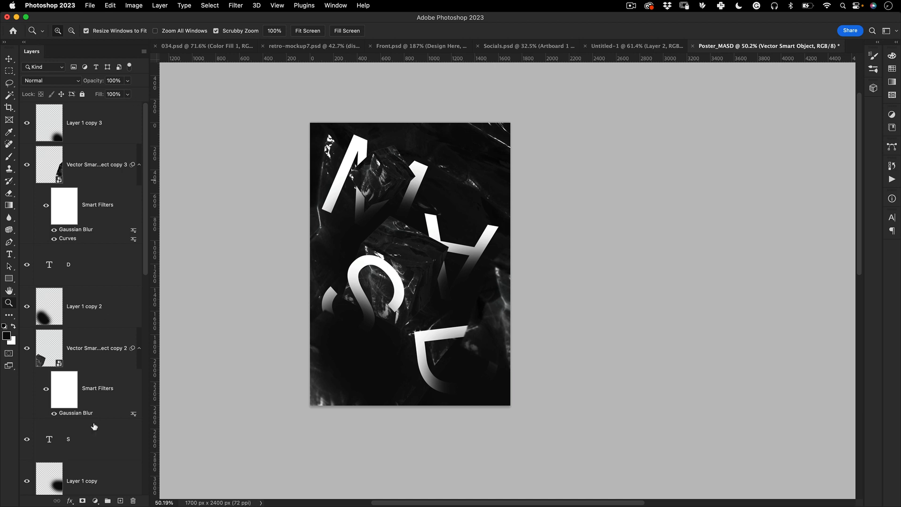
{"action": "left_click", "coordinate": [120, 501]}
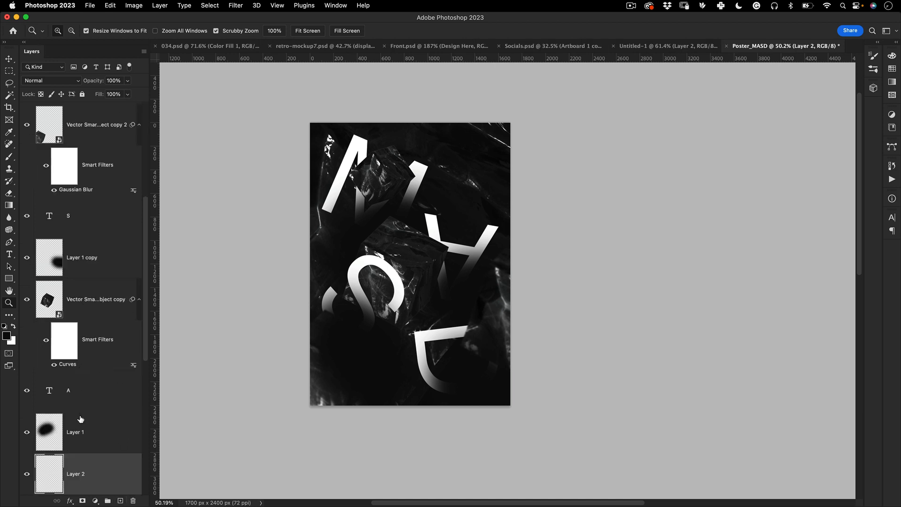
{"action": "left_click_drag", "start_coordinate": [66, 473], "coordinate": [71, 104]}
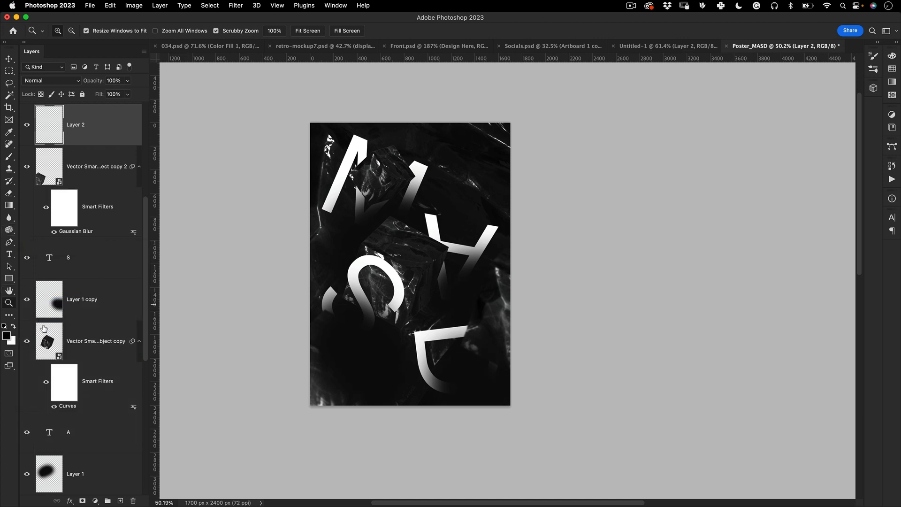
Set the foreground color to red (da4141) and the background color to blue (0230de), and reset both to the defaults
{"action": "left_click", "coordinate": [7, 336]}
{"action": "left_click", "coordinate": [740, 125]}
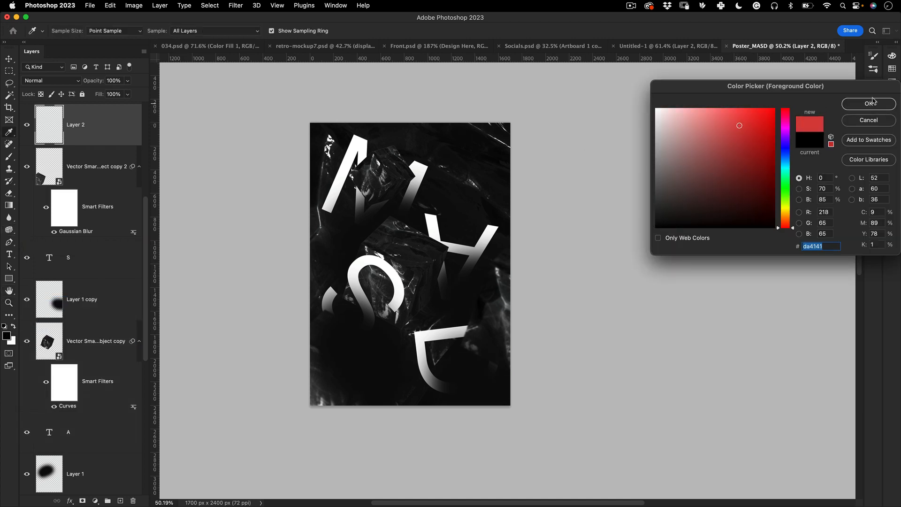
{"action": "left_click", "coordinate": [871, 103]}
{"action": "left_click", "coordinate": [13, 339]}
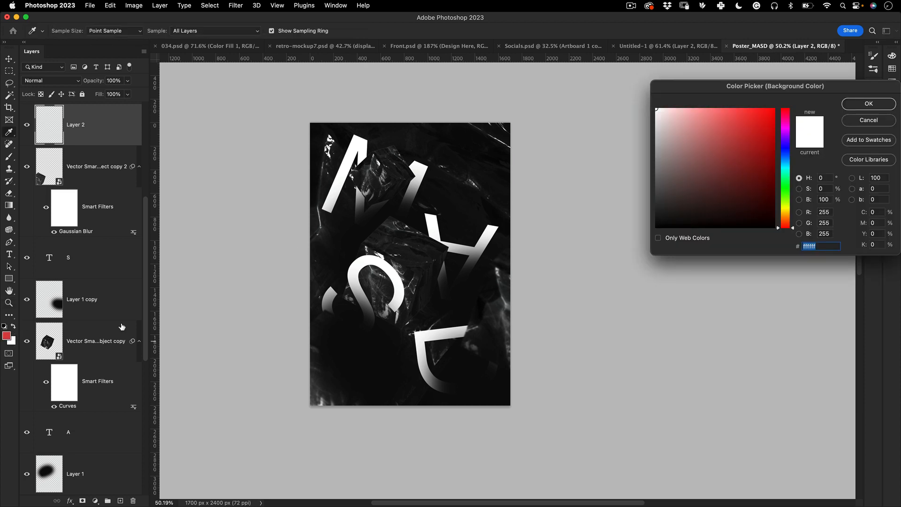
{"action": "left_click", "coordinate": [787, 152]}
{"action": "left_click", "coordinate": [772, 124]}
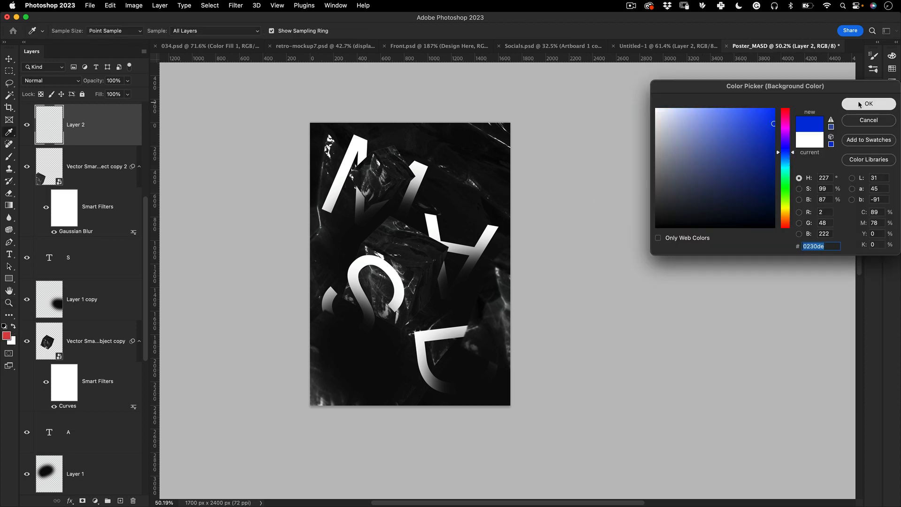
{"action": "left_click", "coordinate": [862, 104]}
{"action": "key", "text": "v"}
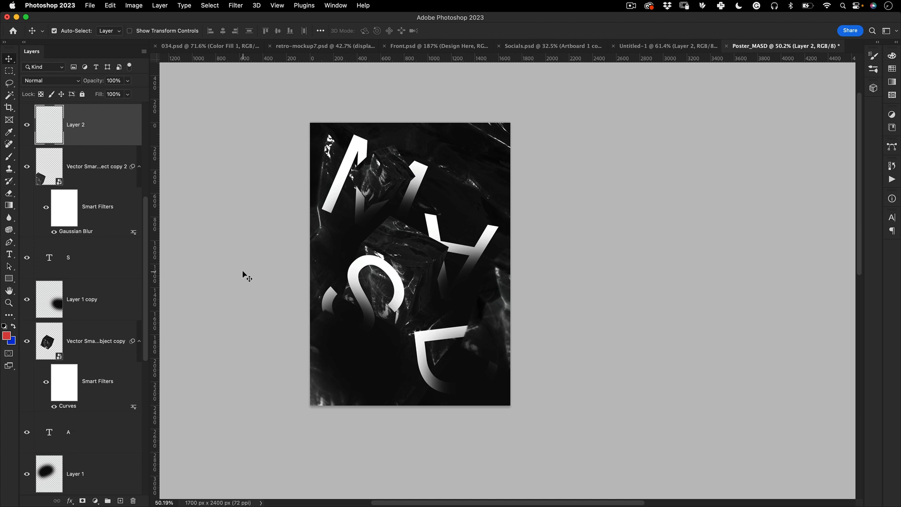
{"action": "key", "text": "d"}
Move the empty new layer to the very top of the layer stack
{"action": "scroll", "coordinate": [147, 211], "scroll_direction": "up", "scroll_amount": 1}
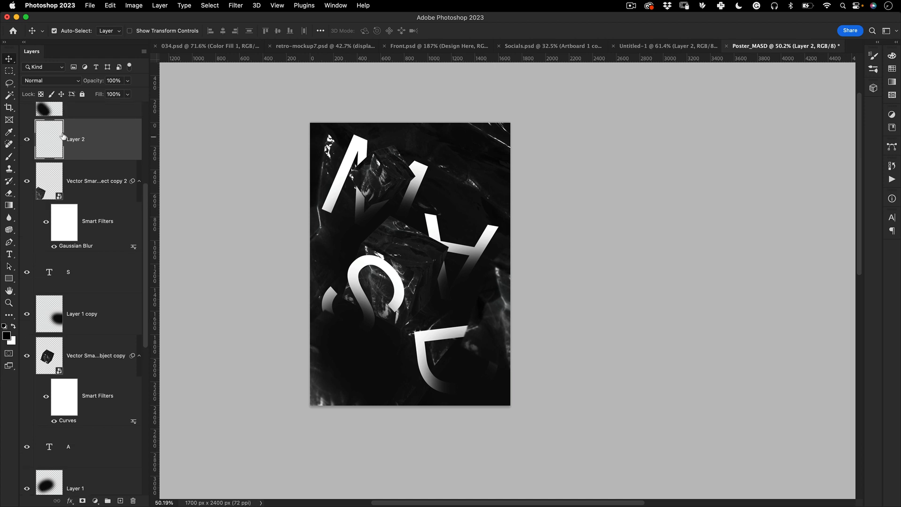
{"action": "scroll", "coordinate": [61, 127], "scroll_direction": "up", "scroll_amount": 10}
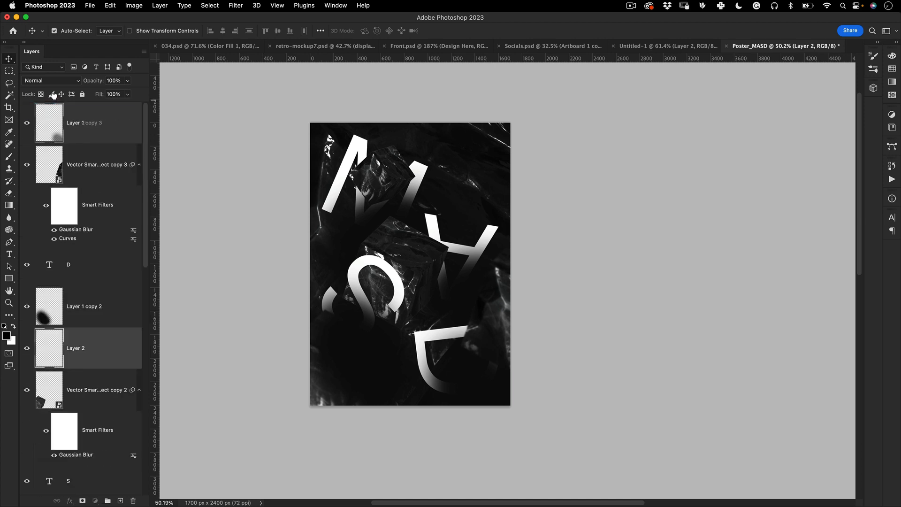
{"action": "left_click_drag", "start_coordinate": [53, 96], "coordinate": [58, 114]}
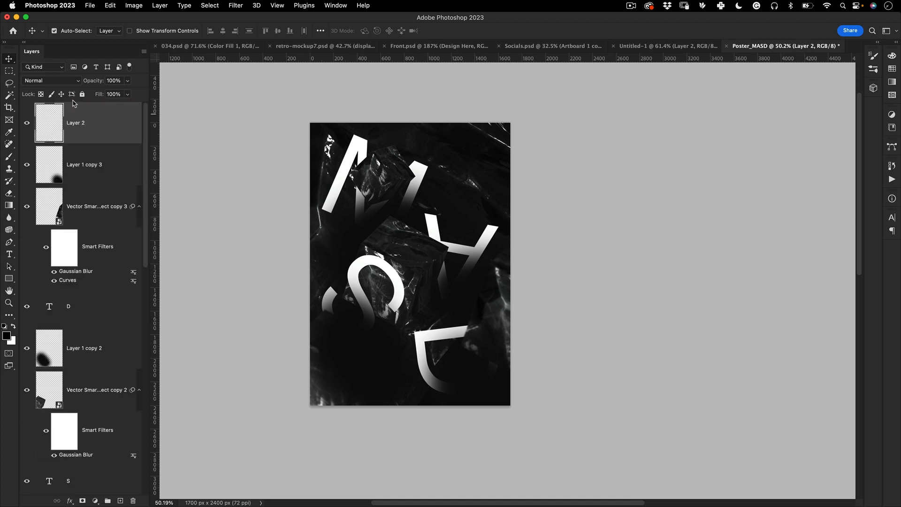
Try filling the new top layer with the black foreground color and the white background color
{"action": "key", "text": "alt+BackSpace"}
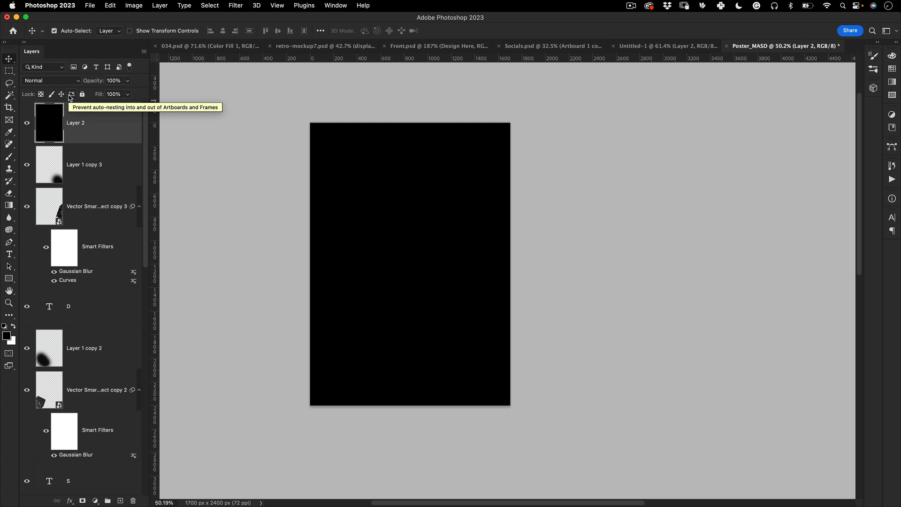
{"action": "key", "text": "super+BackSpace"}
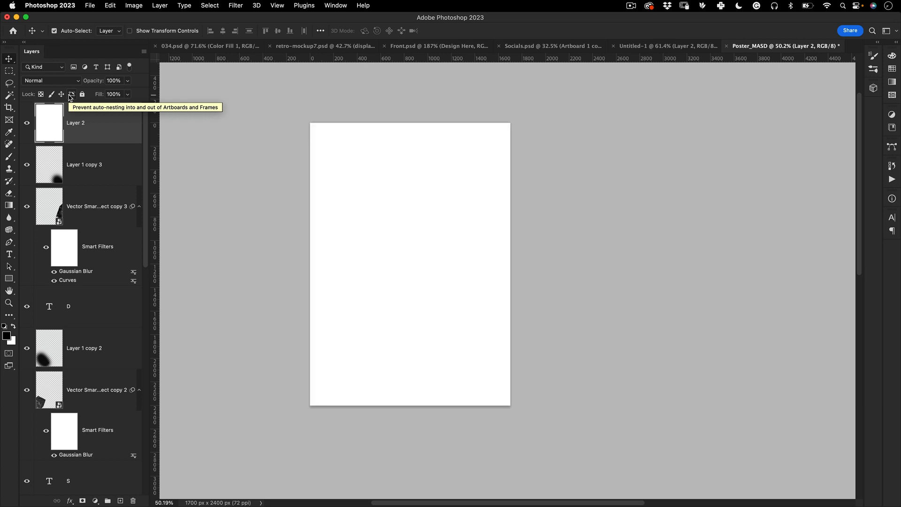
Set the background color to a saturated red and the foreground color to blue (2a00ff)
{"action": "left_click", "coordinate": [14, 338]}
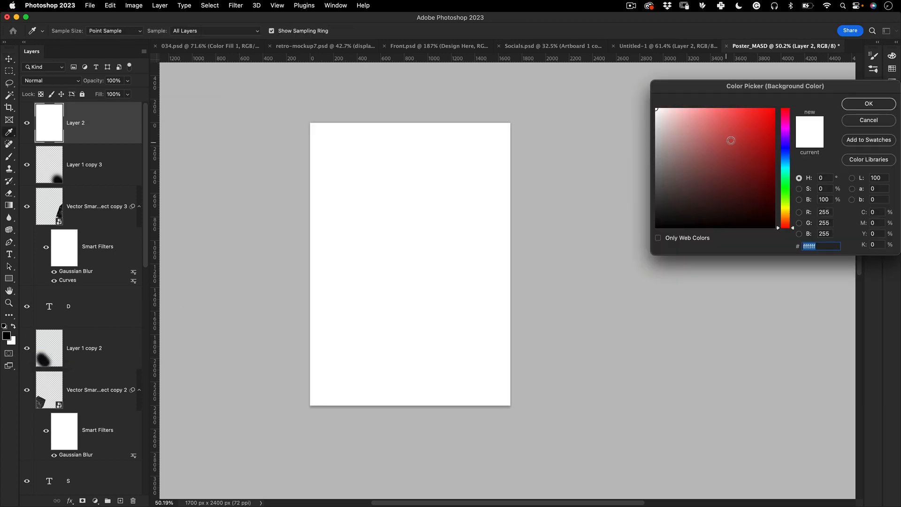
{"action": "left_click", "coordinate": [757, 126]}
{"action": "left_click", "coordinate": [883, 104]}
{"action": "left_click", "coordinate": [6, 336]}
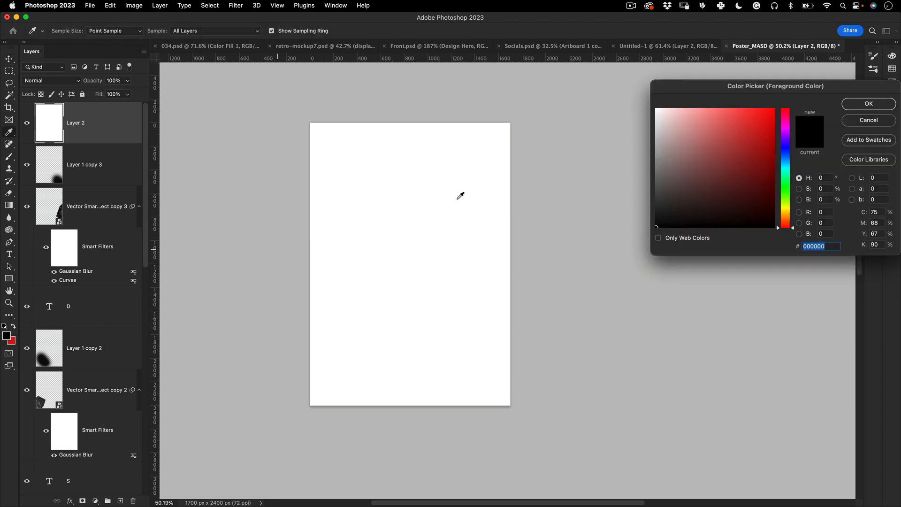
{"action": "left_click", "coordinate": [786, 146]}
{"action": "left_click", "coordinate": [769, 109]}
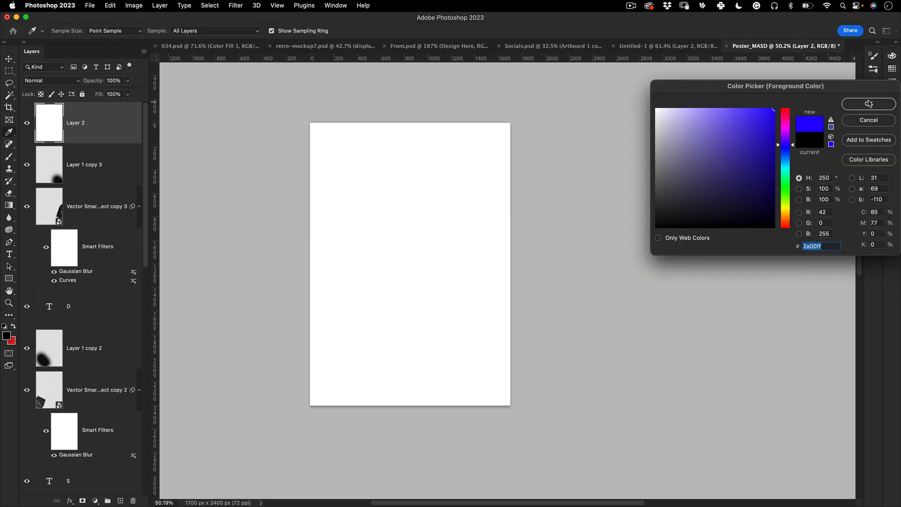
{"action": "left_click", "coordinate": [869, 103]}
Fill the top layer alternately with the blue foreground color and the red background color, ending on blue
{"action": "key", "text": "alt+BackSpace"}
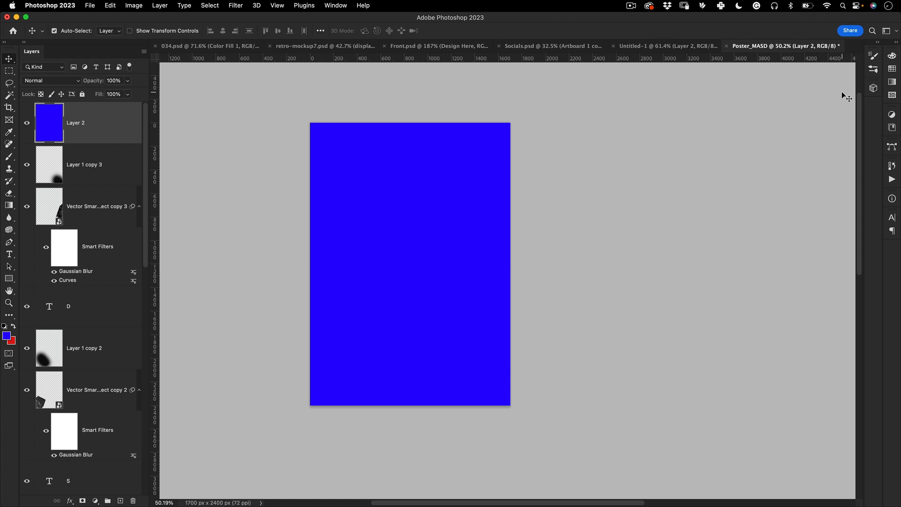
{"action": "key", "text": "super+BackSpace"}
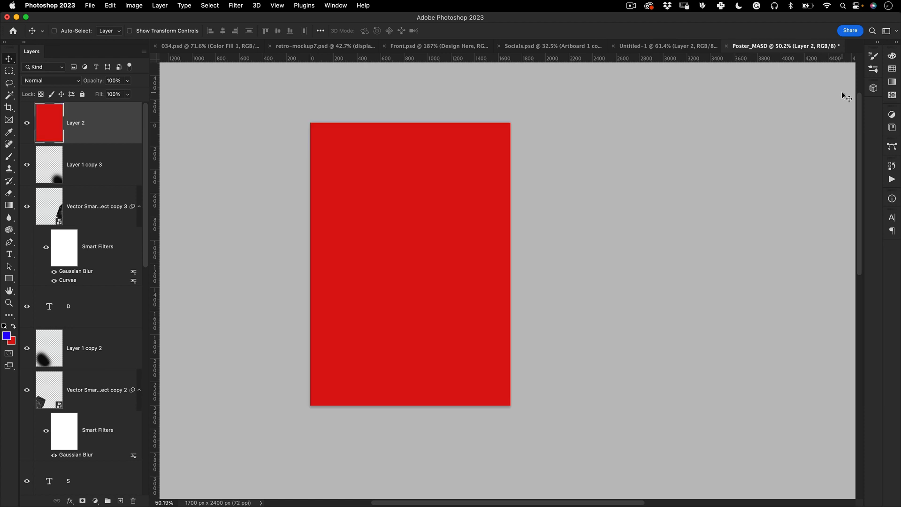
{"action": "key", "text": "alt+BackSpace"}
{"action": "key", "text": "super+BackSpace"}
{"action": "key", "text": "alt+BackSpace"}
Fill the top layer with default black and add monochromatic noise with uniform distribution at about 54%
{"action": "key", "text": "d"}
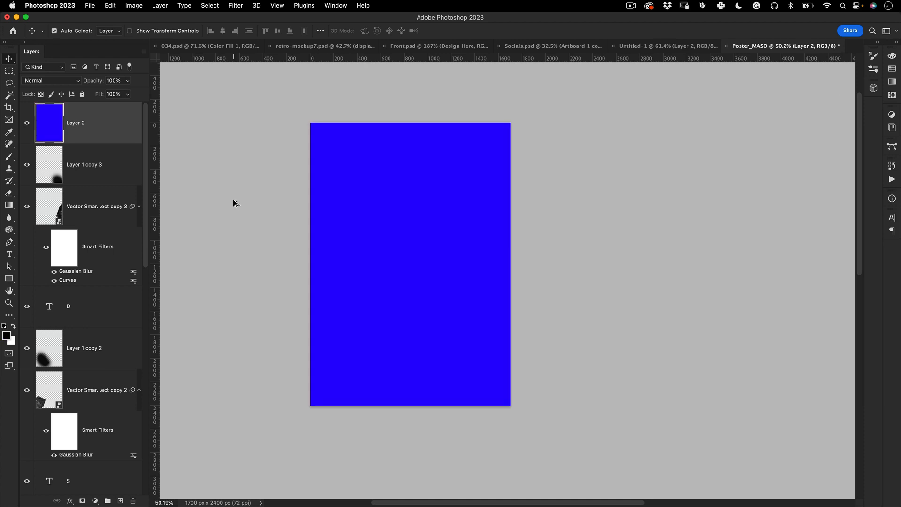
{"action": "key", "text": "alt+BackSpace"}
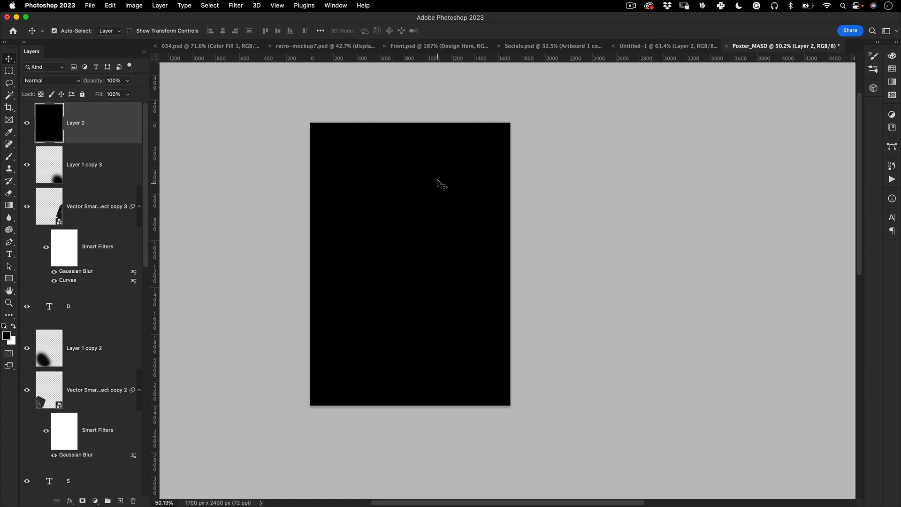
{"action": "left_click", "coordinate": [234, 6]}
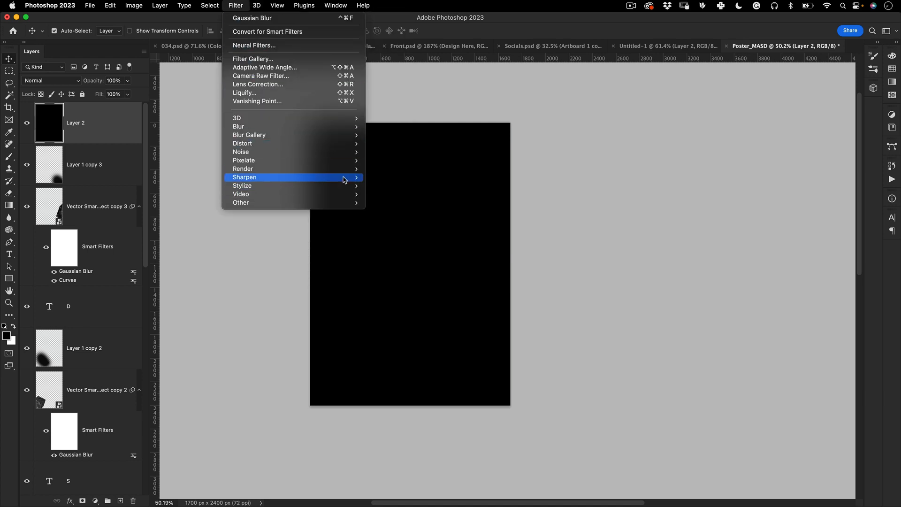
{"action": "left_click", "coordinate": [399, 153]}
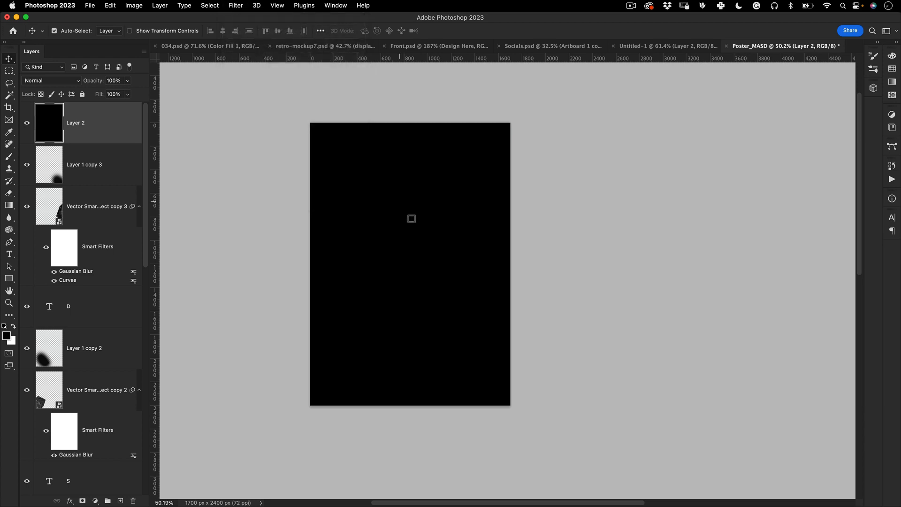
{"action": "left_click_drag", "start_coordinate": [400, 269], "coordinate": [394, 270]}
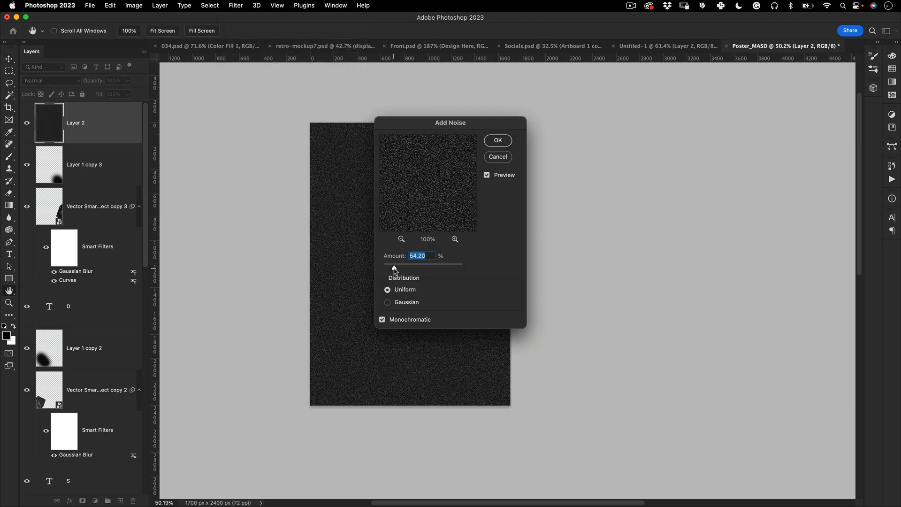
{"action": "left_click_drag", "start_coordinate": [405, 124], "coordinate": [548, 81]}
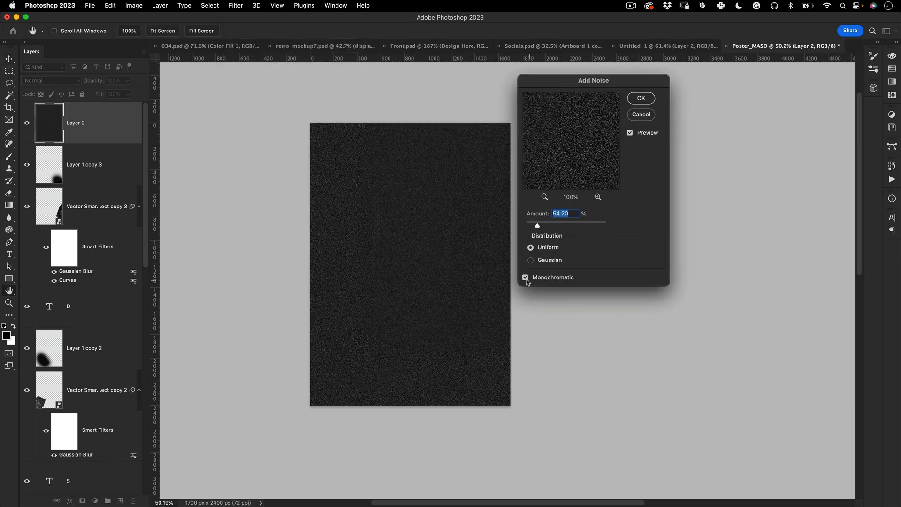
{"action": "left_click", "coordinate": [526, 277]}
{"action": "left_click", "coordinate": [526, 277]}
{"action": "left_click", "coordinate": [527, 276]}
{"action": "left_click", "coordinate": [526, 276]}
{"action": "left_click_drag", "start_coordinate": [541, 226], "coordinate": [538, 229]}
{"action": "left_click", "coordinate": [641, 99]}
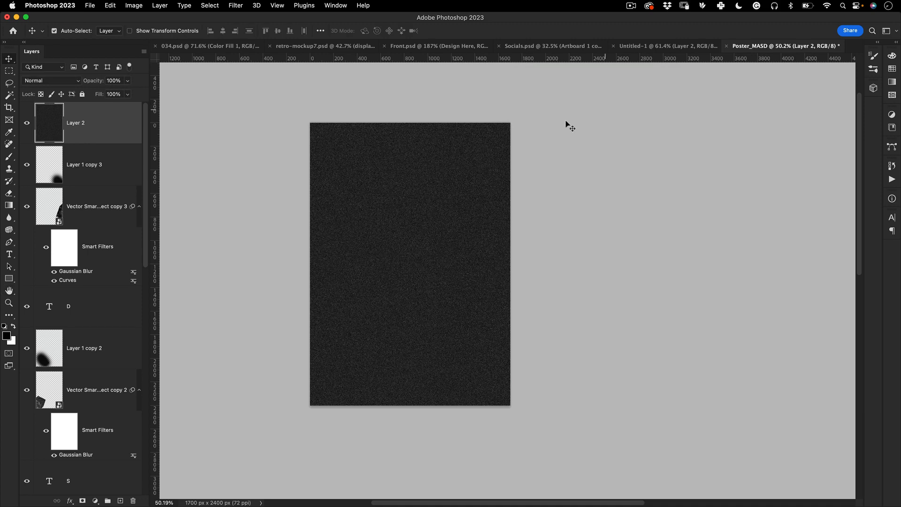
Set the noise layer's blend mode to Overlay
{"action": "left_click", "coordinate": [72, 81]}
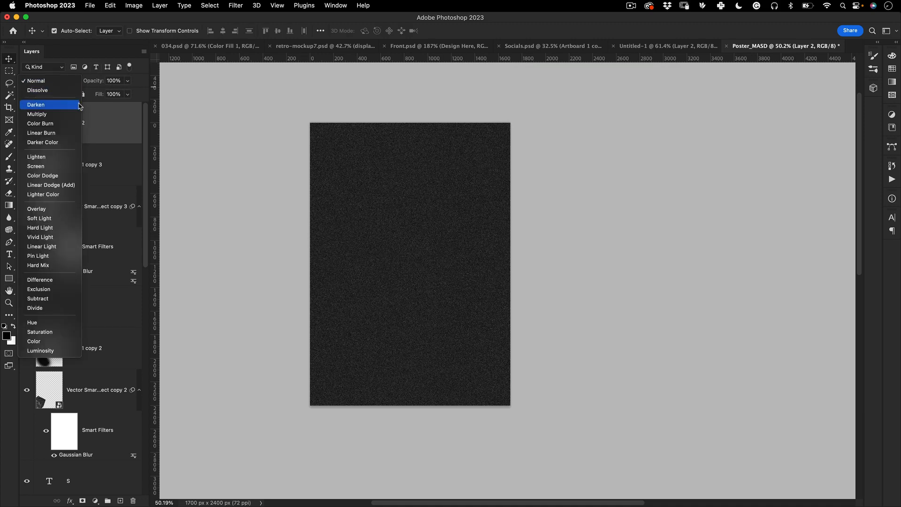
{"action": "left_click", "coordinate": [56, 208]}
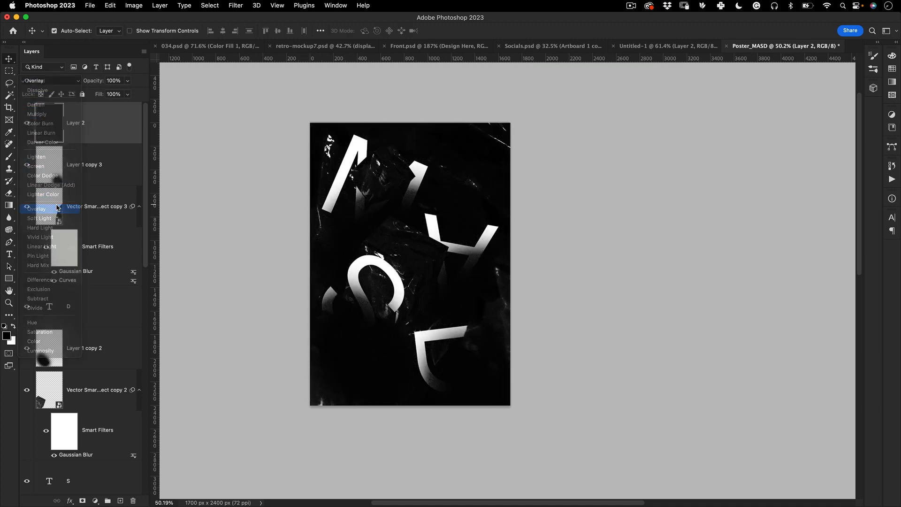
Examine the noise grain on the shaded letters and cubes across the poster
{"action": "key", "text": "z"}
{"action": "left_click_drag", "start_coordinate": [418, 191], "coordinate": [429, 182]}
{"action": "left_click_drag", "start_coordinate": [447, 145], "coordinate": [429, 181]}
{"action": "left_click_drag", "start_coordinate": [452, 235], "coordinate": [444, 191]}
{"action": "left_click_drag", "start_coordinate": [455, 205], "coordinate": [404, 198]}
{"action": "left_click_drag", "start_coordinate": [455, 188], "coordinate": [443, 172]}
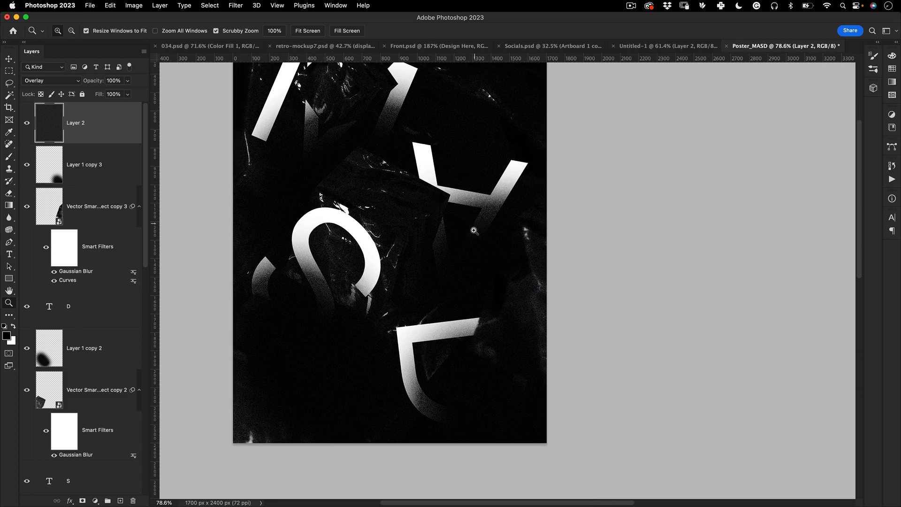
{"action": "left_click_drag", "start_coordinate": [473, 231], "coordinate": [450, 248]}
{"action": "left_click_drag", "start_coordinate": [510, 243], "coordinate": [458, 211]}
{"action": "left_click_drag", "start_coordinate": [364, 169], "coordinate": [385, 171]}
{"action": "left_click_drag", "start_coordinate": [383, 173], "coordinate": [408, 273]}
{"action": "key", "text": "v"}
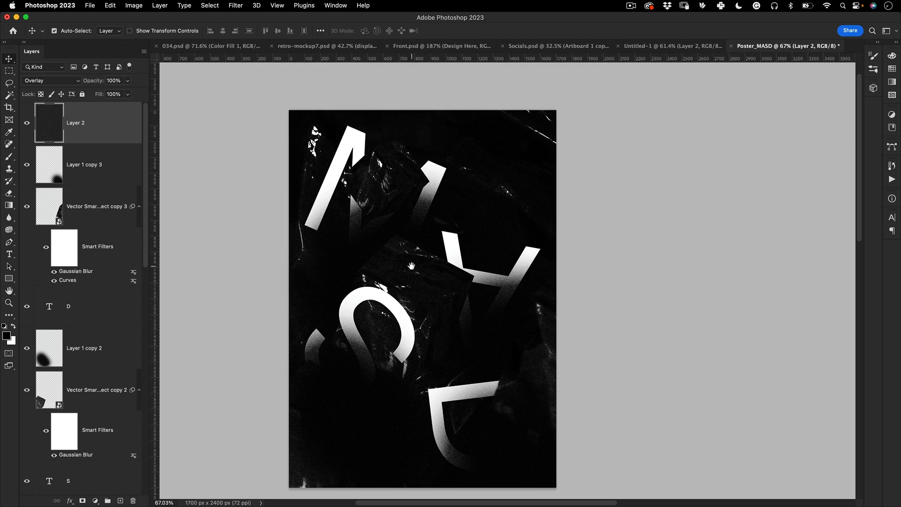
Add a Curves adjustment layer directly beneath the noise layer and raise the RGB curve's midtones to brighten the artwork
{"action": "left_click", "coordinate": [89, 170]}
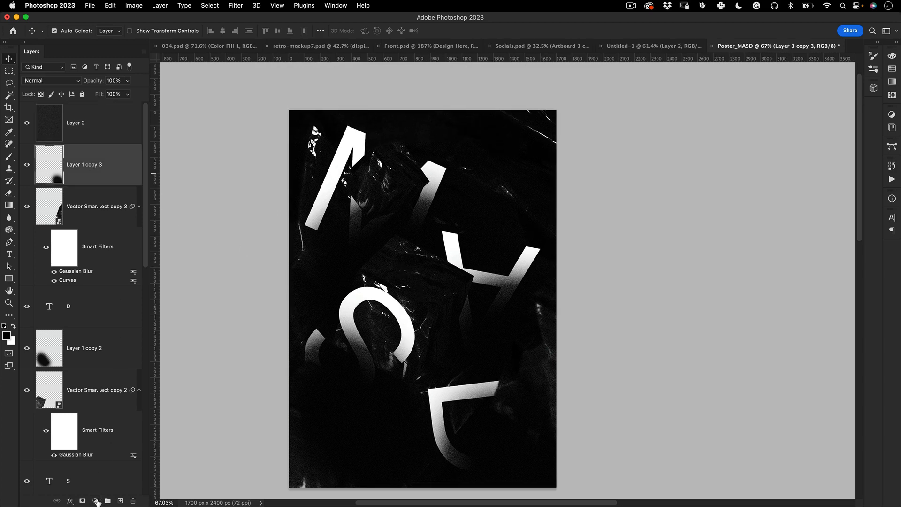
{"action": "left_click", "coordinate": [96, 501]}
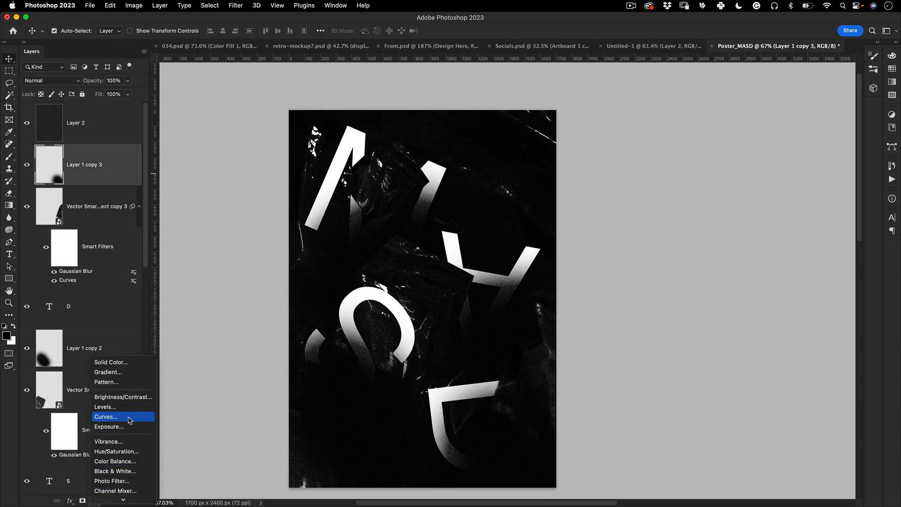
{"action": "left_click", "coordinate": [123, 417]}
{"action": "left_click_drag", "start_coordinate": [649, 161], "coordinate": [643, 156]}
Try moving the Curves adjustment layer above the noise layer, and undo the move
{"action": "key", "text": "z"}
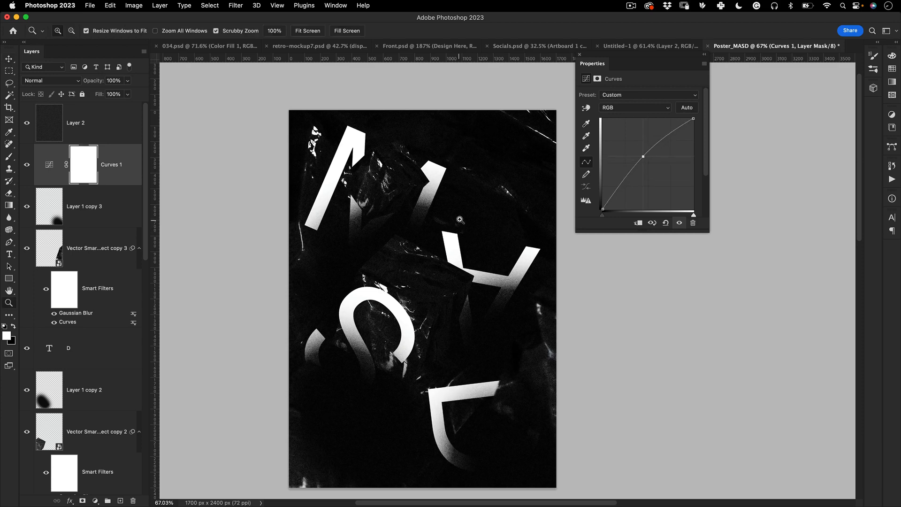
{"action": "mouse_move", "coordinate": [460, 221]}
{"action": "left_mouse_down"}
{"action": "mouse_move", "coordinate": [442, 225]}
{"action": "mouse_move", "coordinate": [449, 224]}
{"action": "left_mouse_up"}
{"action": "left_click_drag", "start_coordinate": [47, 151], "coordinate": [48, 116]}
{"action": "key", "text": "super+z"}
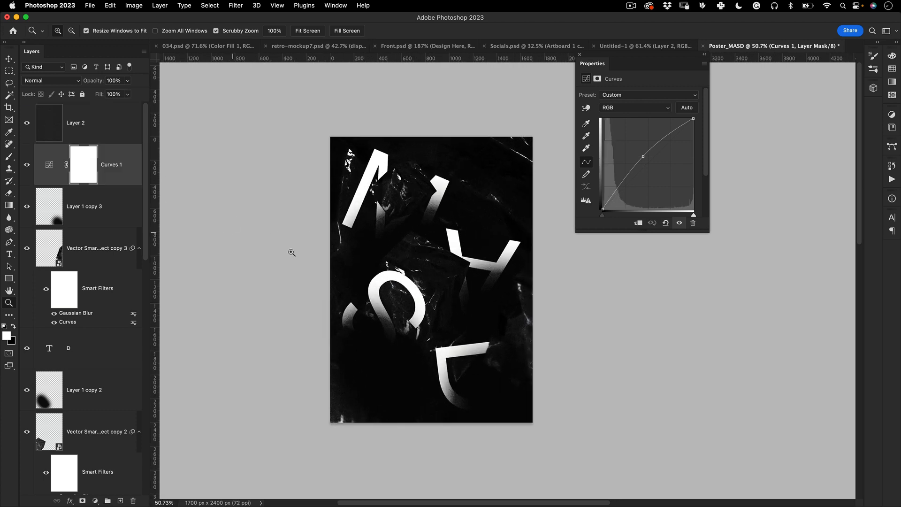
Select the noise layer and collapse the floating Properties window to an icon
{"action": "scroll", "coordinate": [452, 274], "scroll_direction": "down", "scroll_amount": 4}
{"action": "left_click_drag", "start_coordinate": [454, 221], "coordinate": [451, 223]}
{"action": "key", "text": "v"}
{"action": "left_click_drag", "start_coordinate": [442, 297], "coordinate": [437, 296]}
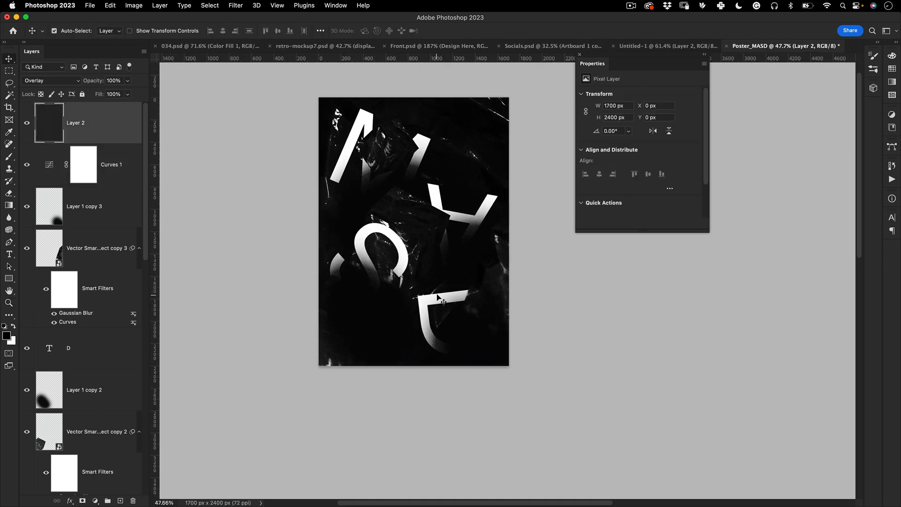
{"action": "left_click", "coordinate": [704, 57]}
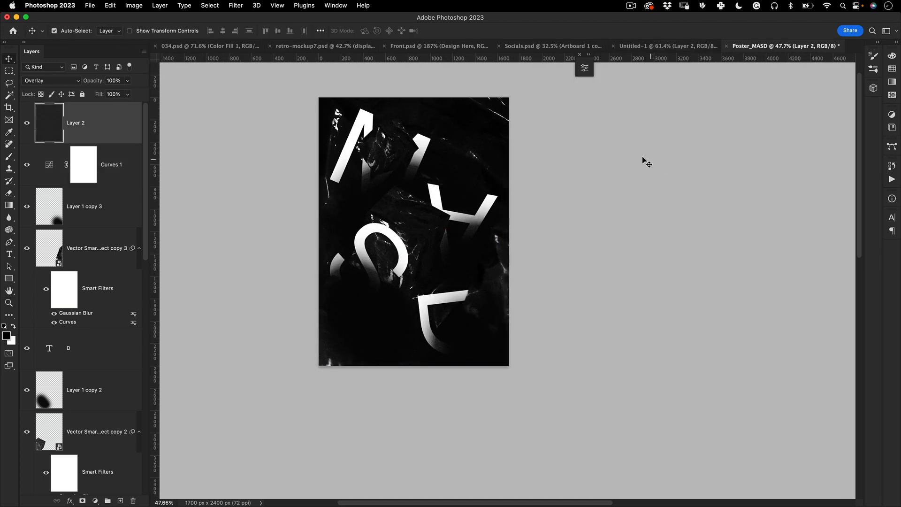
Switch to full screen mode with the menu bar and frame the whole poster
{"action": "key", "text": "z"}
{"action": "left_click_drag", "start_coordinate": [420, 212], "coordinate": [449, 219]}
{"action": "key", "text": "f"}
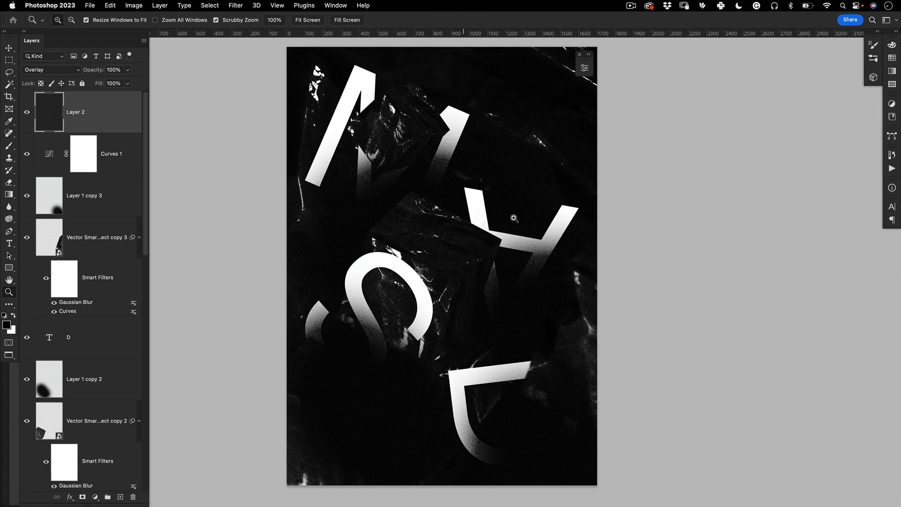
{"action": "left_click_drag", "start_coordinate": [509, 230], "coordinate": [541, 193]}
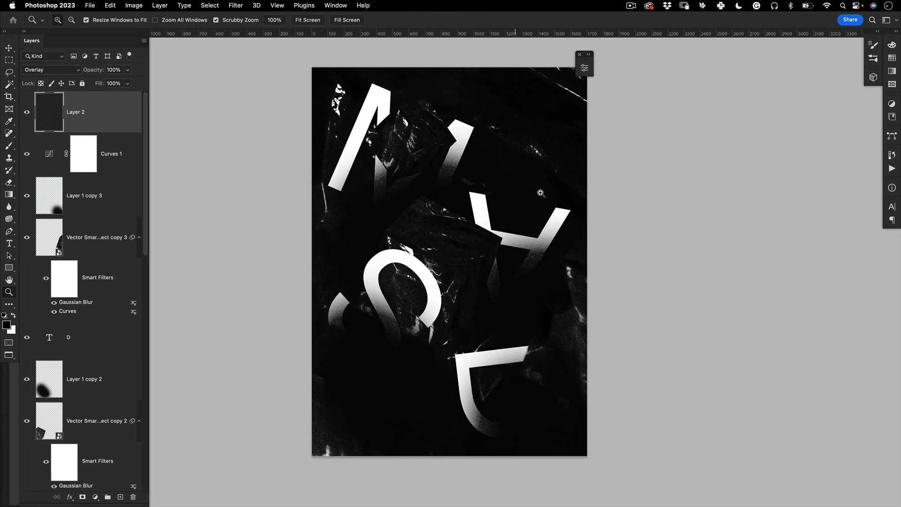
Set the canvas surround to a custom near-white color (fafdff)
{"action": "right_click", "coordinate": [624, 157]}
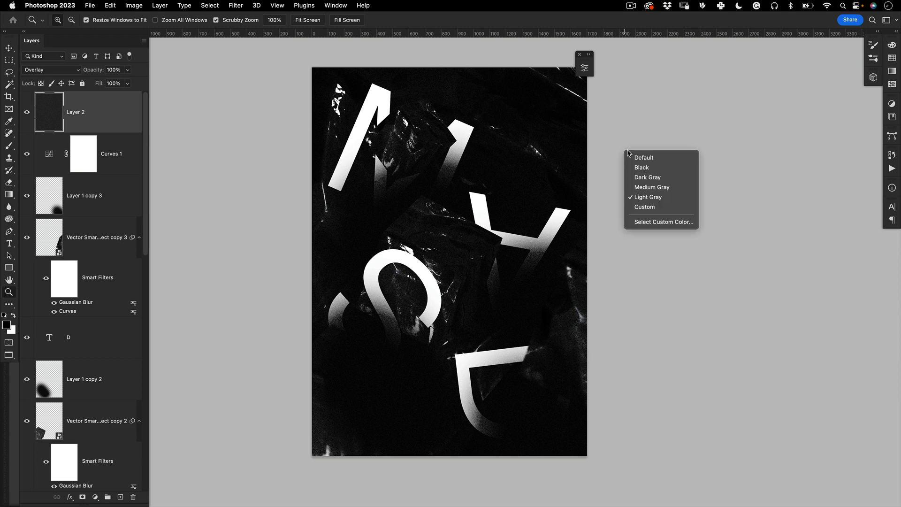
{"action": "left_click", "coordinate": [650, 223]}
{"action": "left_click", "coordinate": [657, 108]}
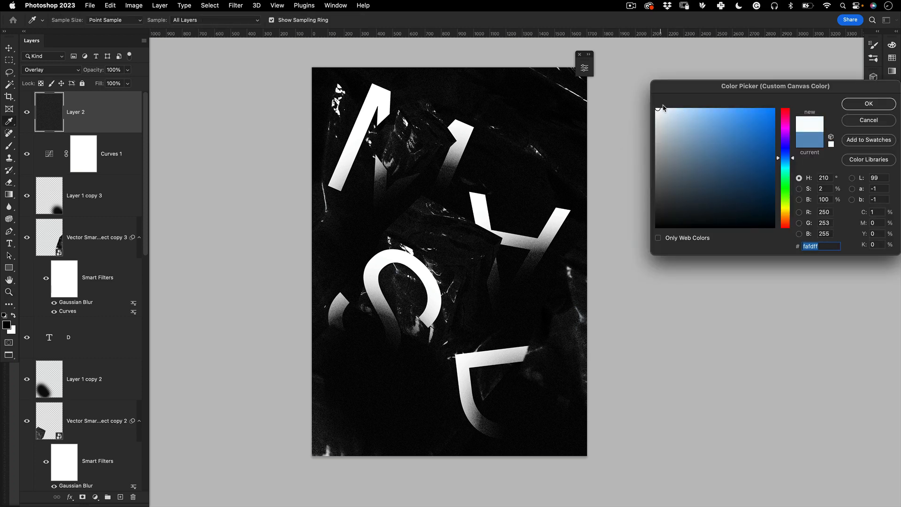
{"action": "left_click", "coordinate": [862, 104]}
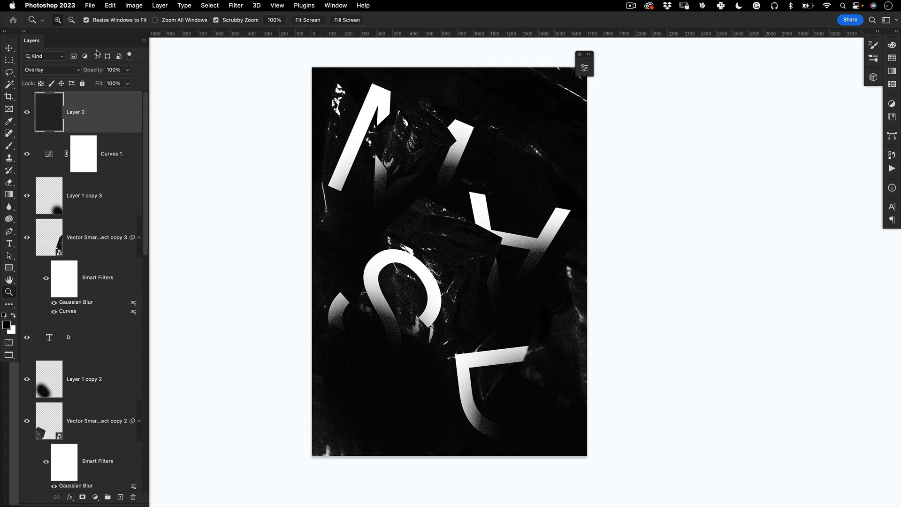
Collapse the layer list and review the whole poster in full screen mode without the interface
{"action": "left_click", "coordinate": [24, 32]}
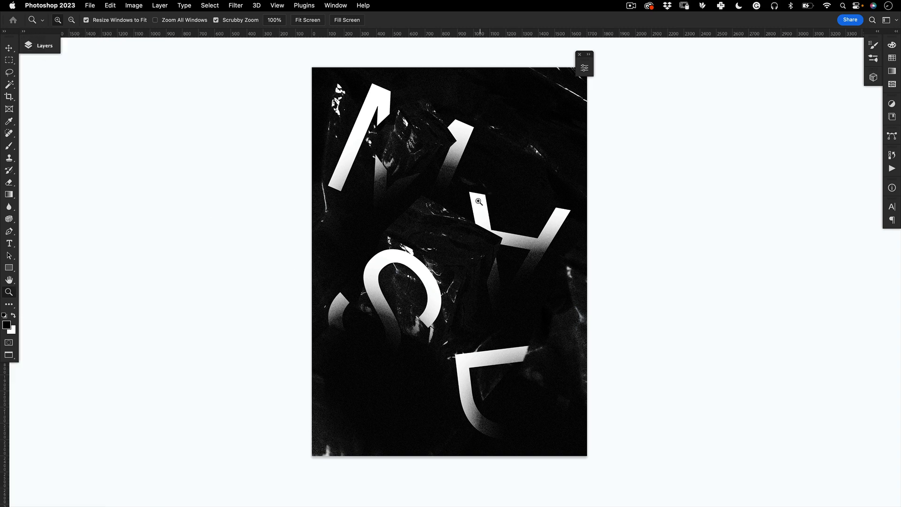
{"action": "key", "text": "f"}
{"action": "key", "text": "f"}
{"action": "key", "text": "f"}
{"action": "key", "text": "f"}
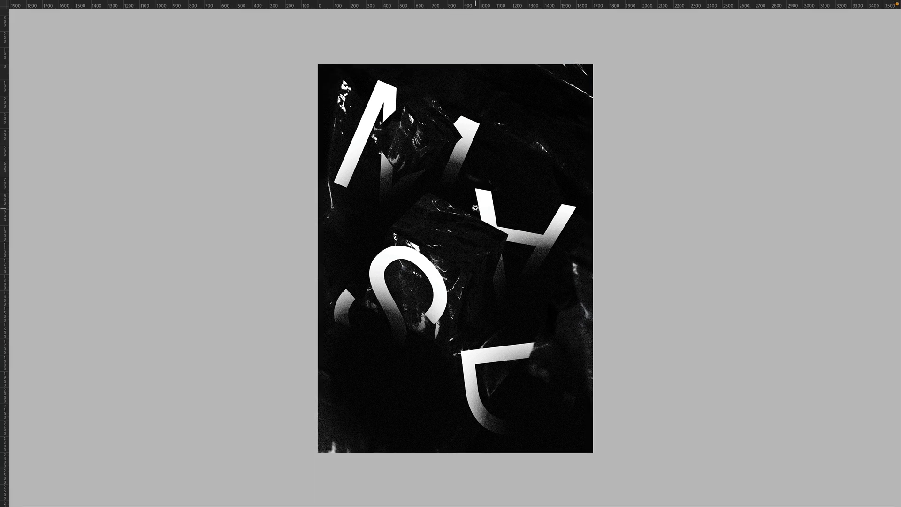
{"action": "left_click", "coordinate": [472, 210]}
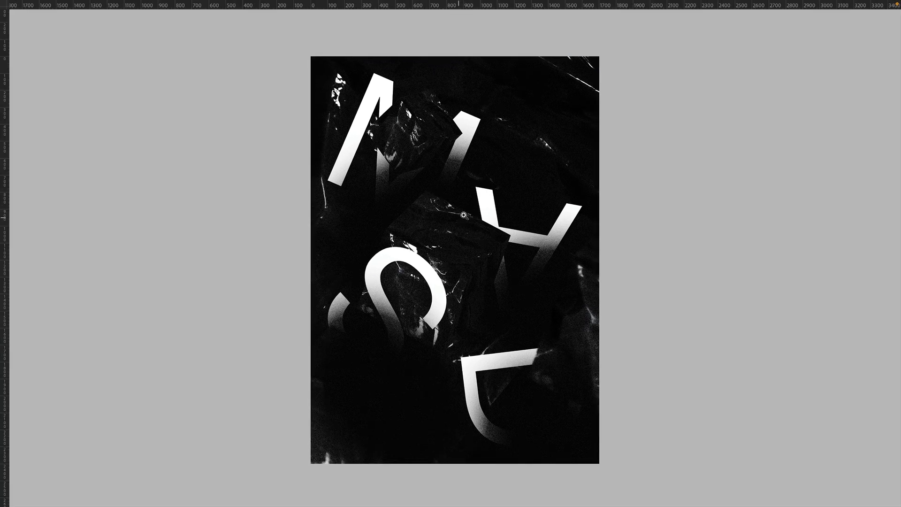
{"action": "left_click", "coordinate": [471, 212]}
{"action": "scroll", "coordinate": [471, 212], "scroll_direction": "down", "scroll_amount": 3}
{"action": "scroll", "coordinate": [472, 224], "scroll_direction": "down", "scroll_amount": 1}
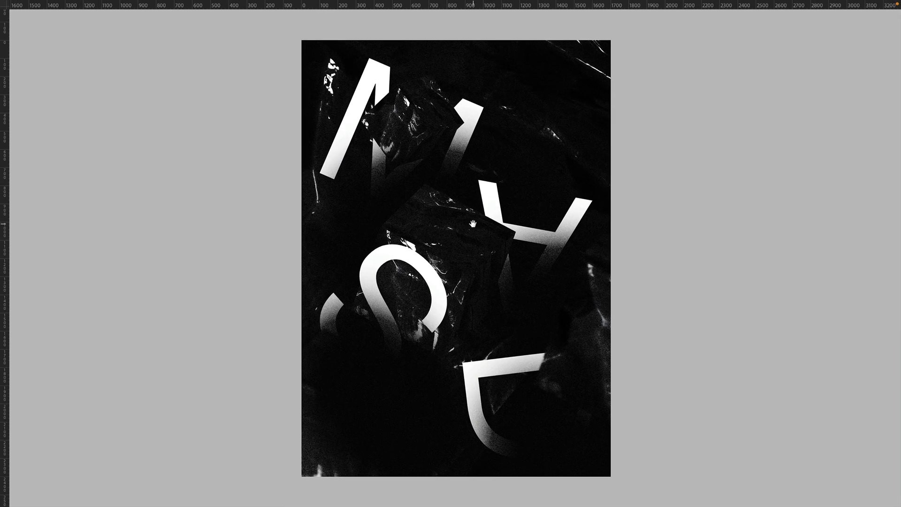